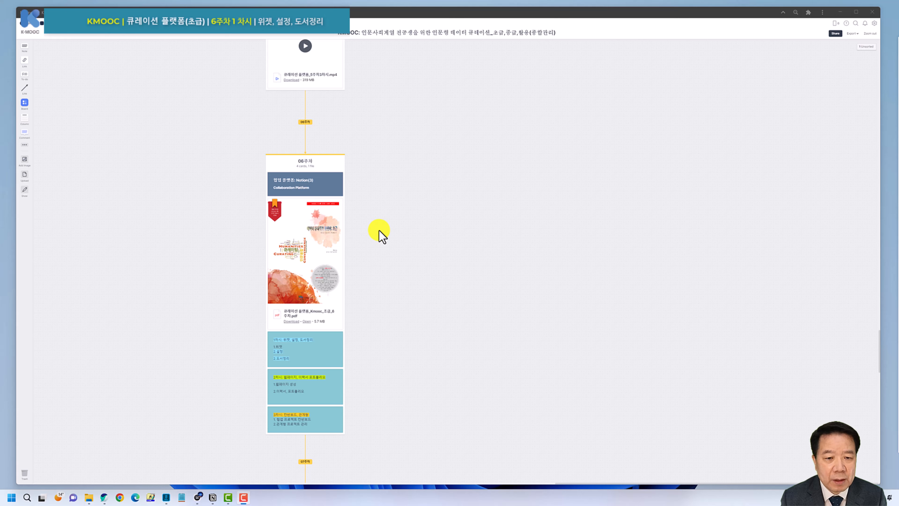
Scroll the Padlet course board through the 06주차–08주차 weekly columns and back up.
scroll(379, 230, "down", 3)
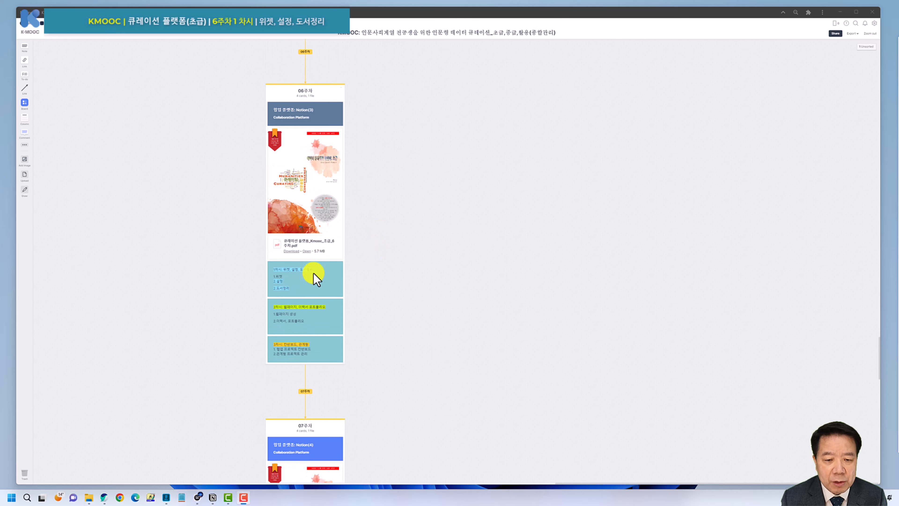
scroll(397, 281, "down", 3)
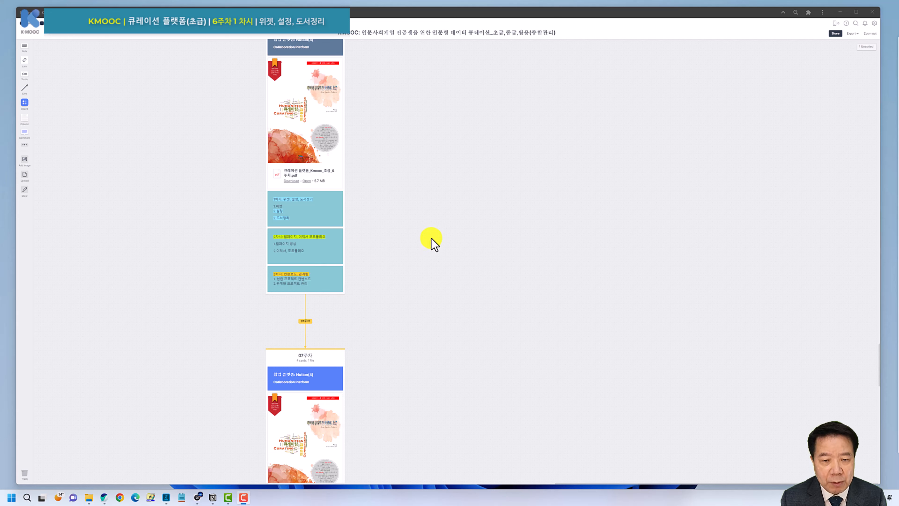
scroll(432, 239, "down", 7)
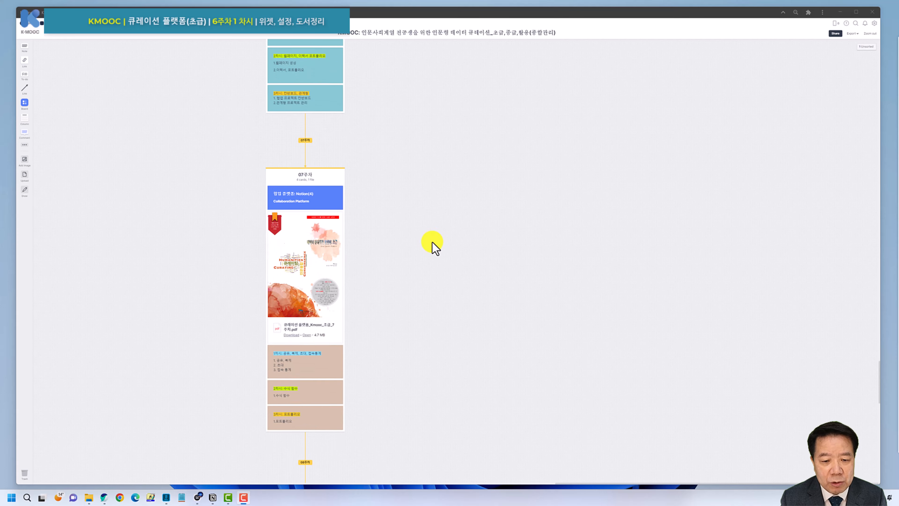
scroll(434, 247, "down", 4)
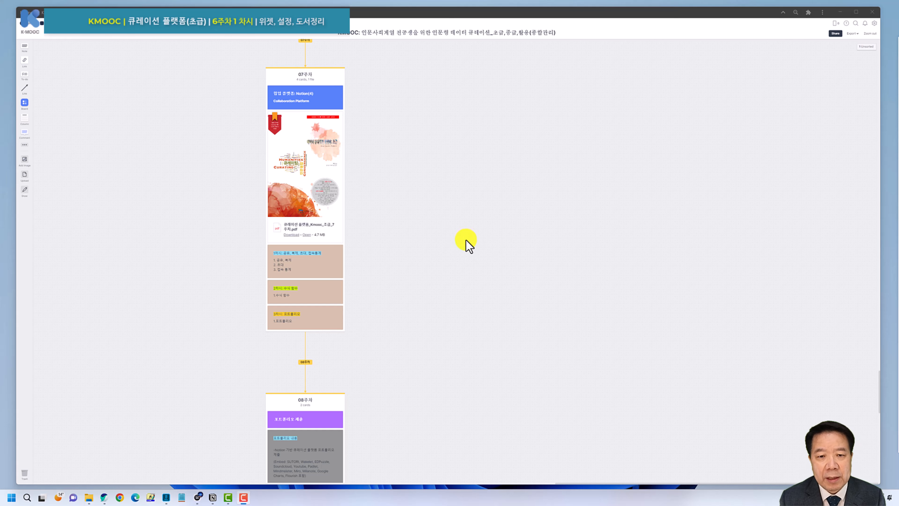
scroll(462, 239, "up", 10)
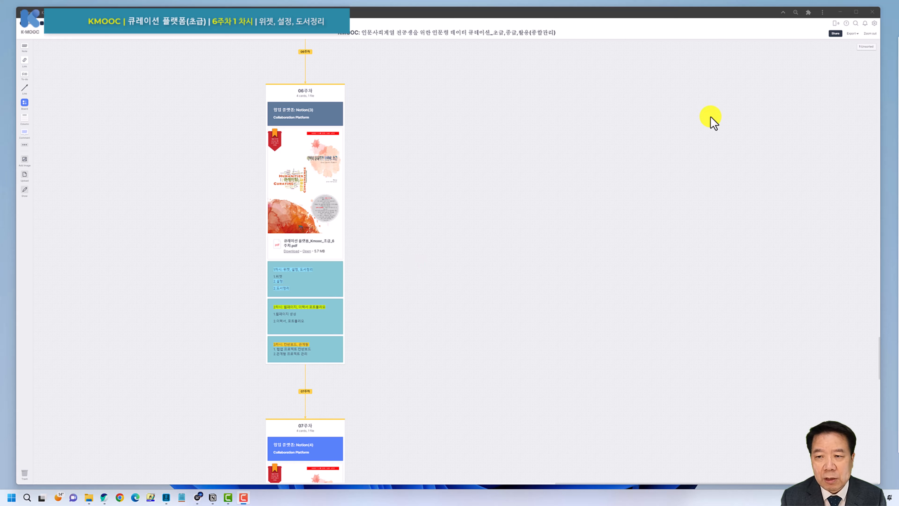
Bring the Notion window forward, nudge it into place, and minimize the browser window.
left_click(213, 497)
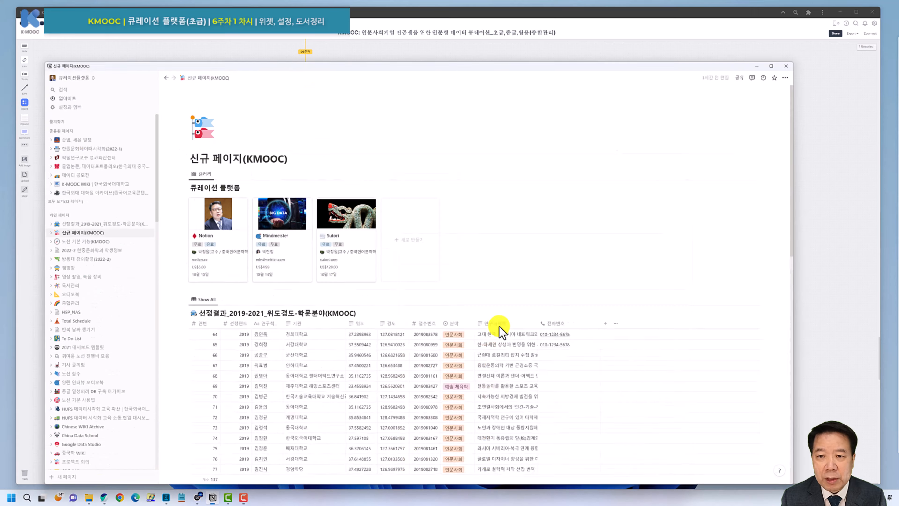
left_click_drag(794, 18, 800, 23)
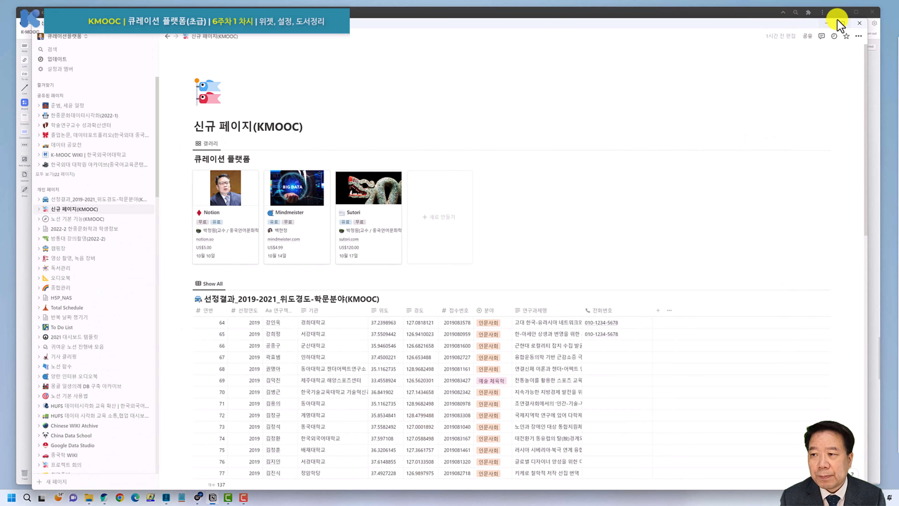
left_click(840, 12)
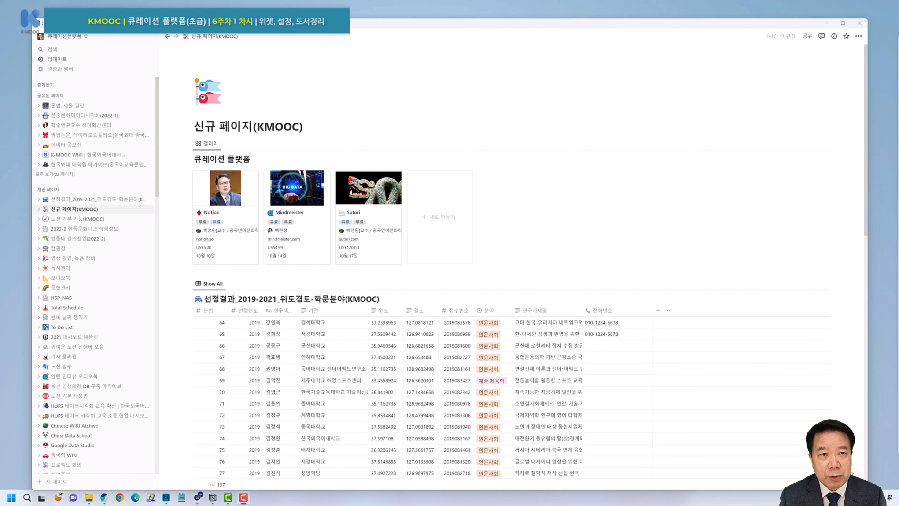
Review the research-results table and start an empty block beneath it.
scroll(434, 305, "down", 8)
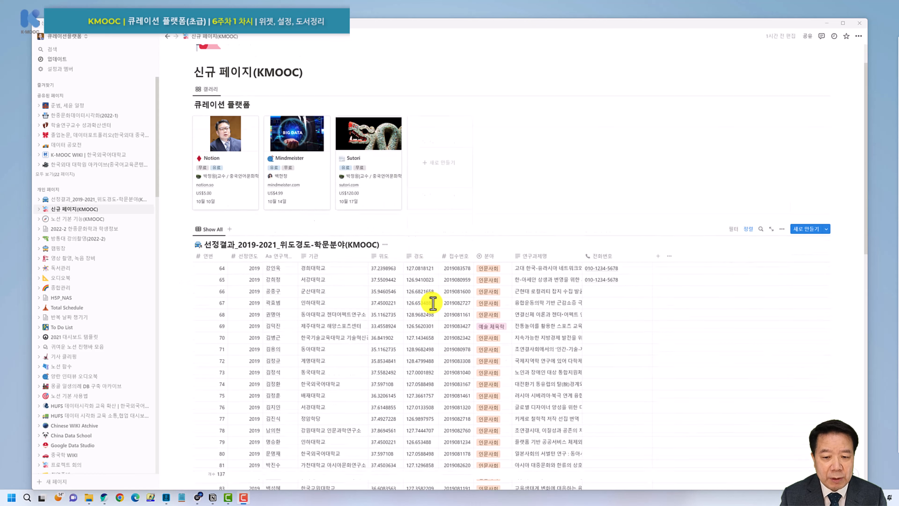
scroll(434, 307, "down", 8)
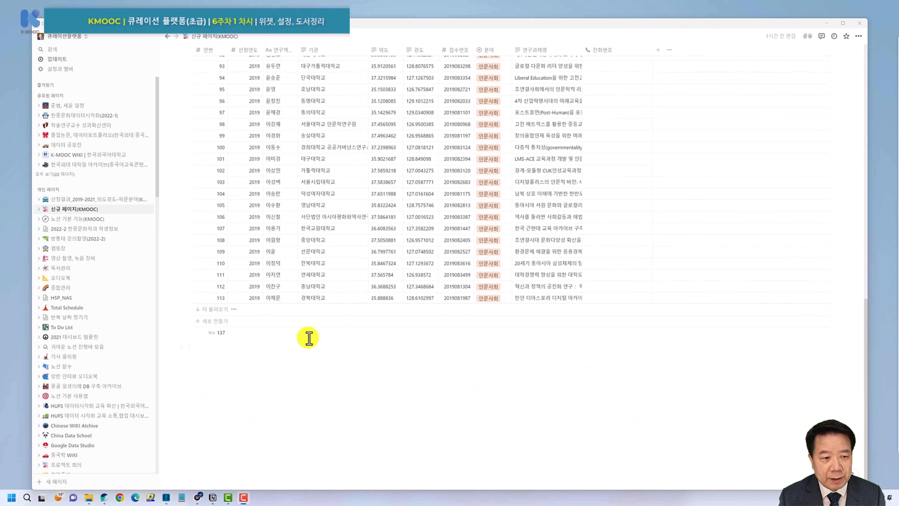
scroll(337, 312, "up", 6)
scroll(336, 313, "down", 6)
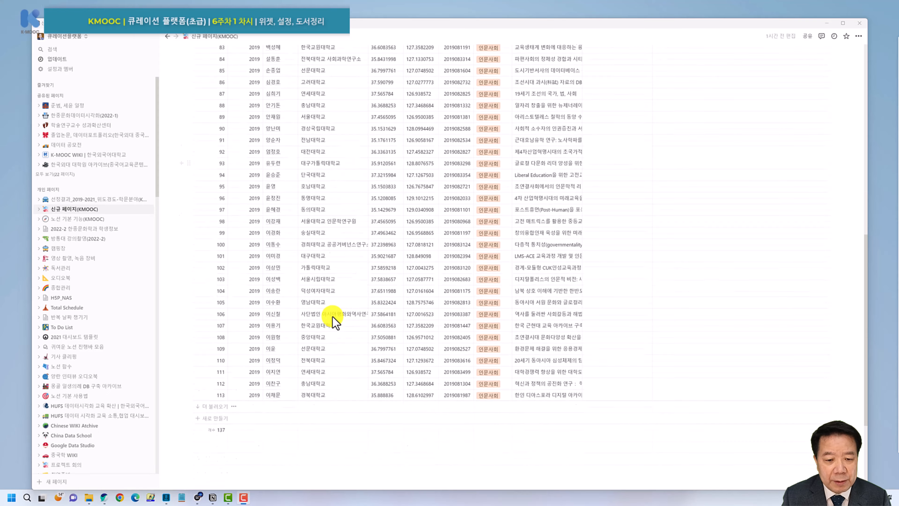
left_click(264, 365)
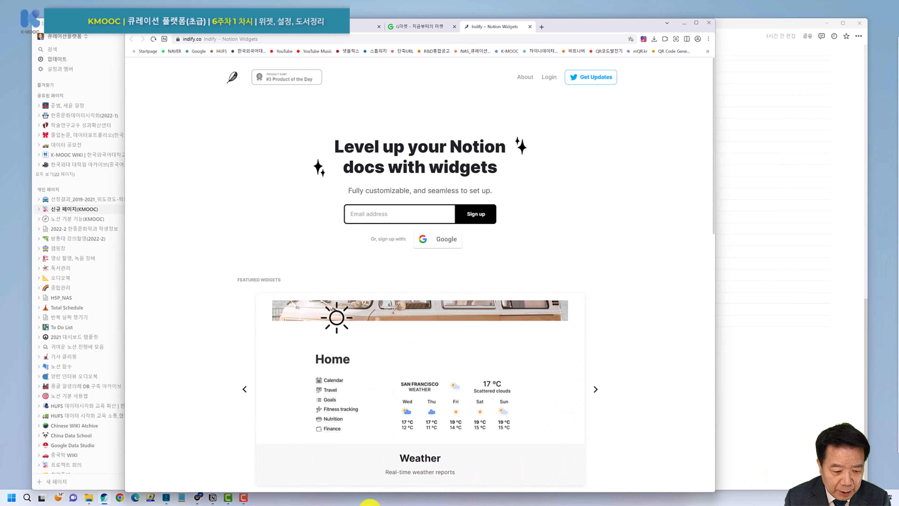
Close all the other Whale browser windows from the taskbar icon.
right_click(103, 497)
left_click(87, 484)
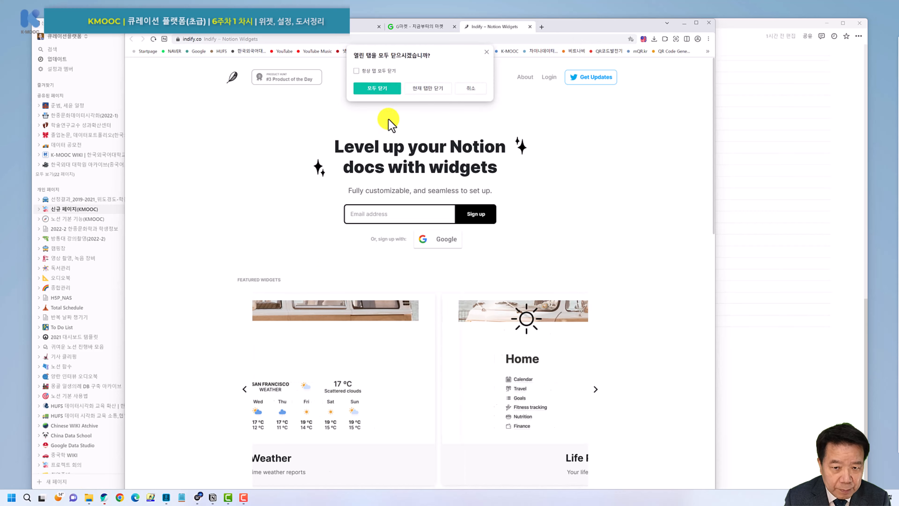
left_click(382, 88)
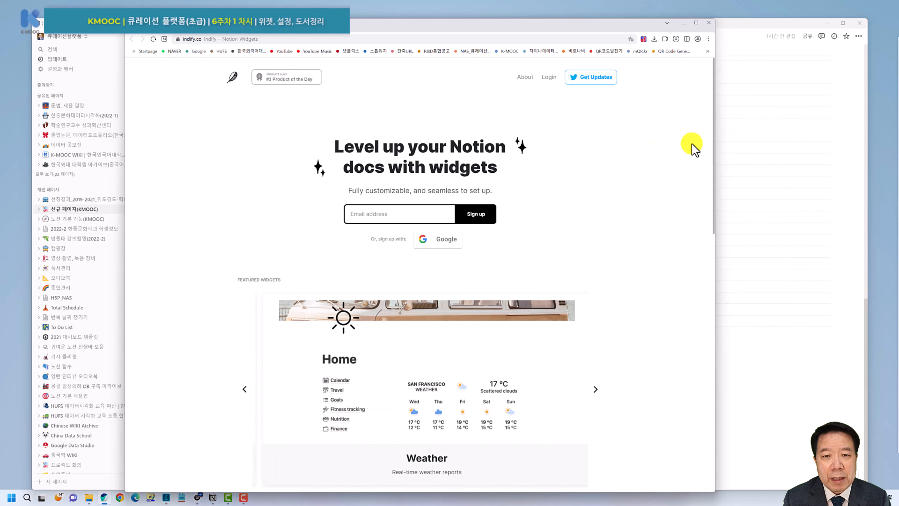
Sign in to Indify with a Google account, entering the account e-mail and saved password.
left_click(548, 78)
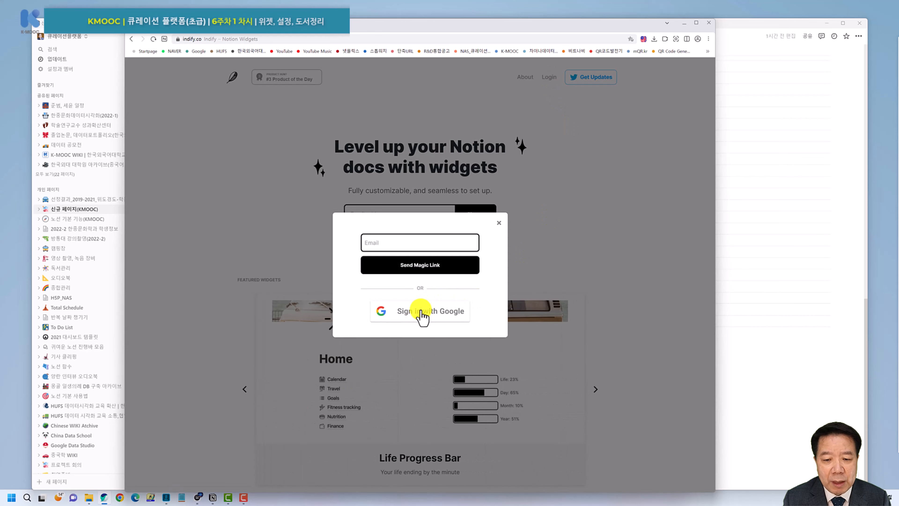
left_click(422, 312)
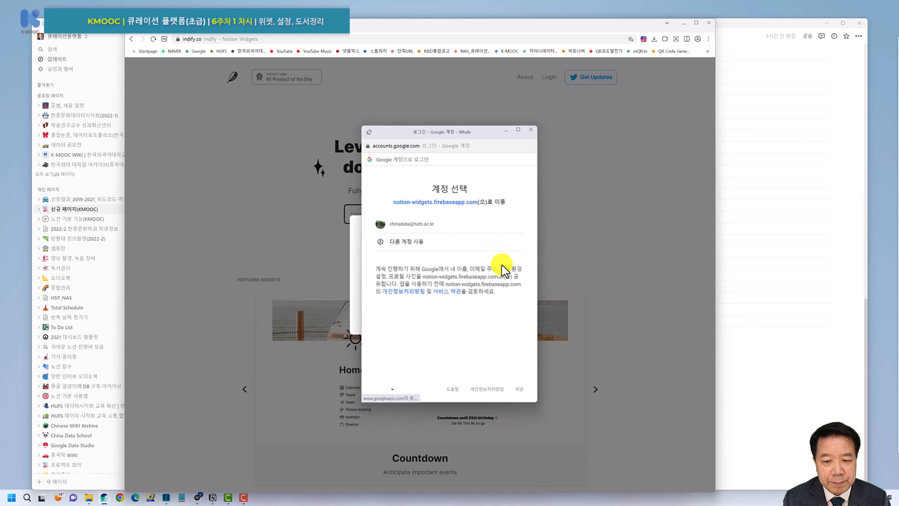
left_click(416, 241)
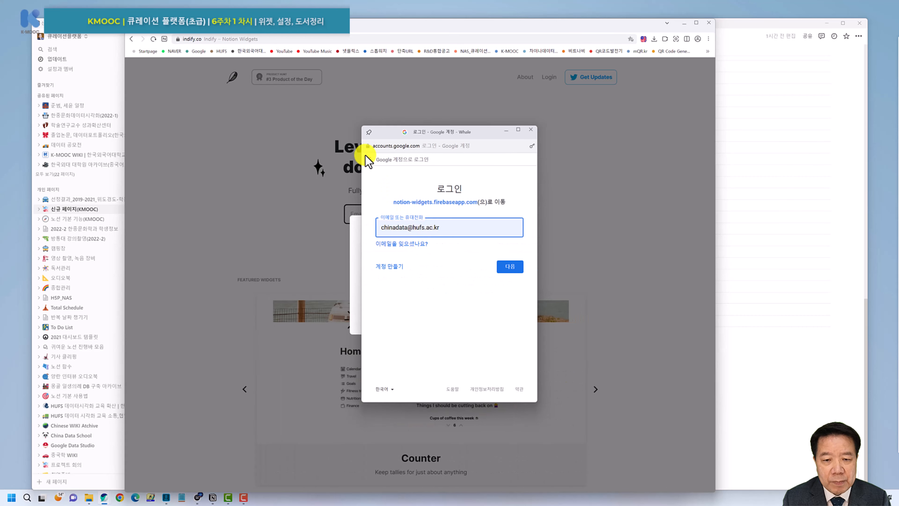
left_click(508, 267)
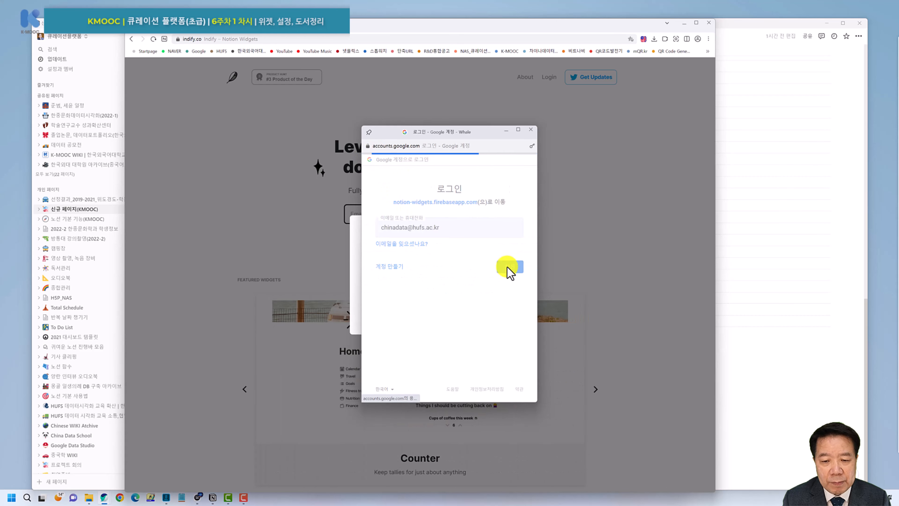
left_click(510, 287)
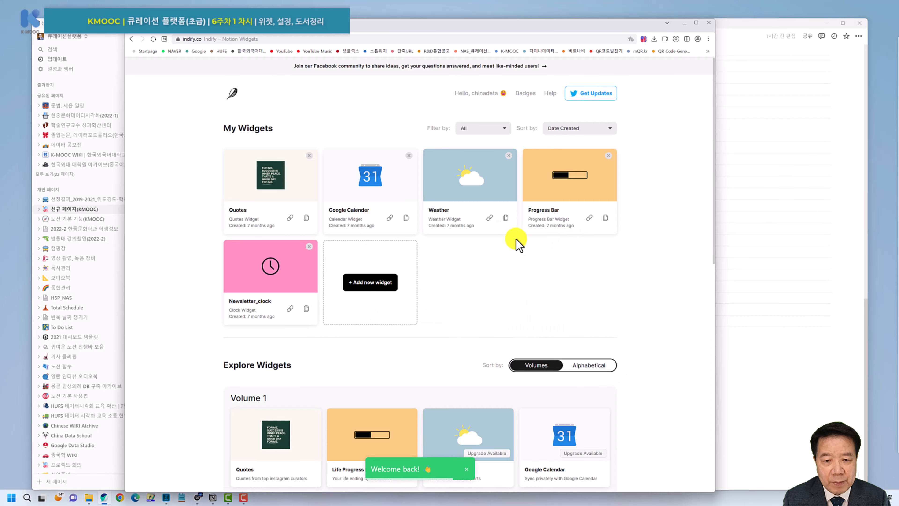
Scroll through the My Widgets and Explore Widgets lists and back to the top.
scroll(517, 244, "down", 3)
scroll(469, 202, "up", 2)
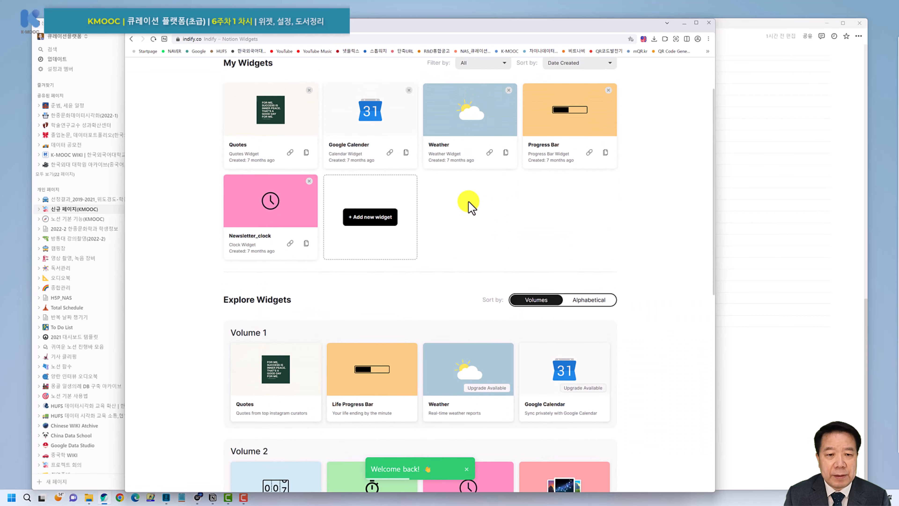
scroll(469, 202, "up", 2)
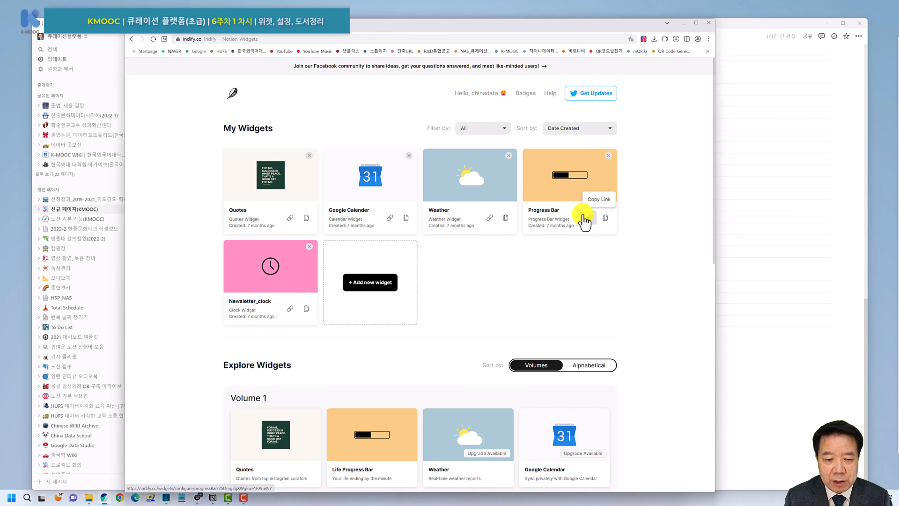
scroll(637, 230, "down", 6)
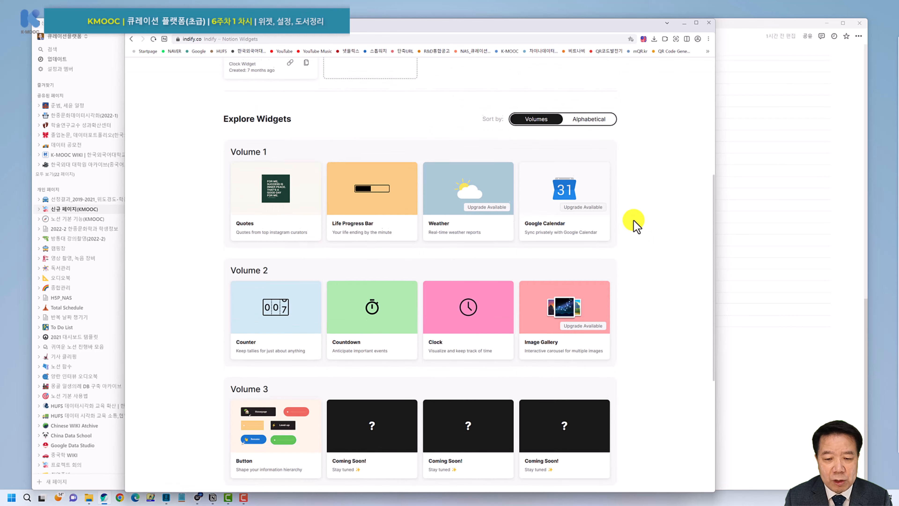
scroll(634, 221, "down", 4)
scroll(633, 221, "down", 2)
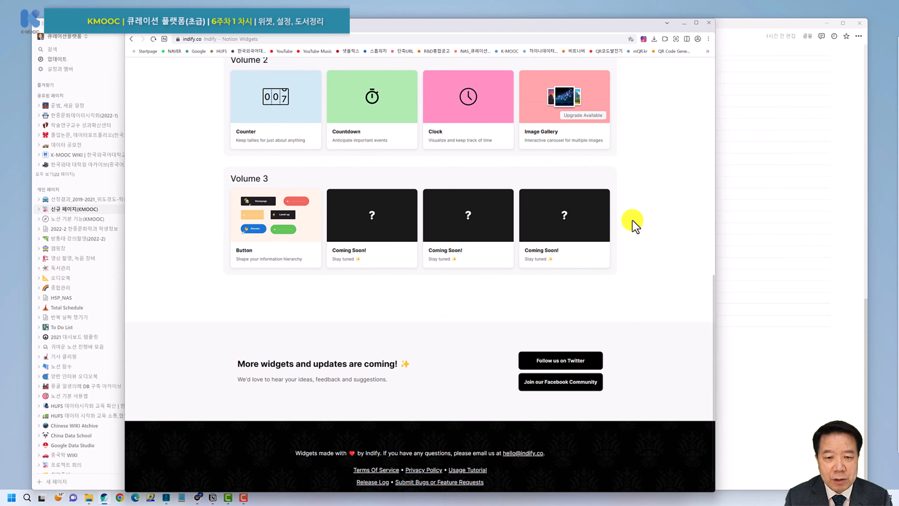
scroll(566, 232, "up", 15)
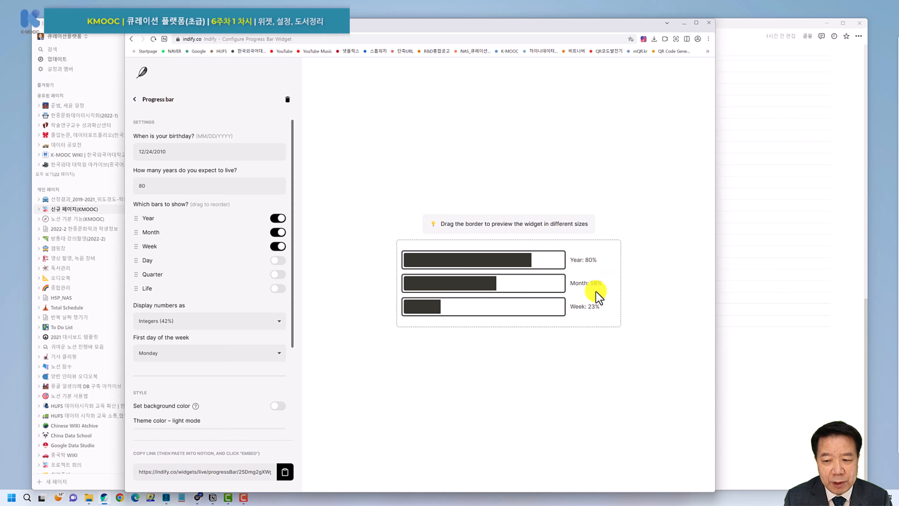
Review the Progress Bar settings and close the birthday date calendar.
mouse_move(604, 317)
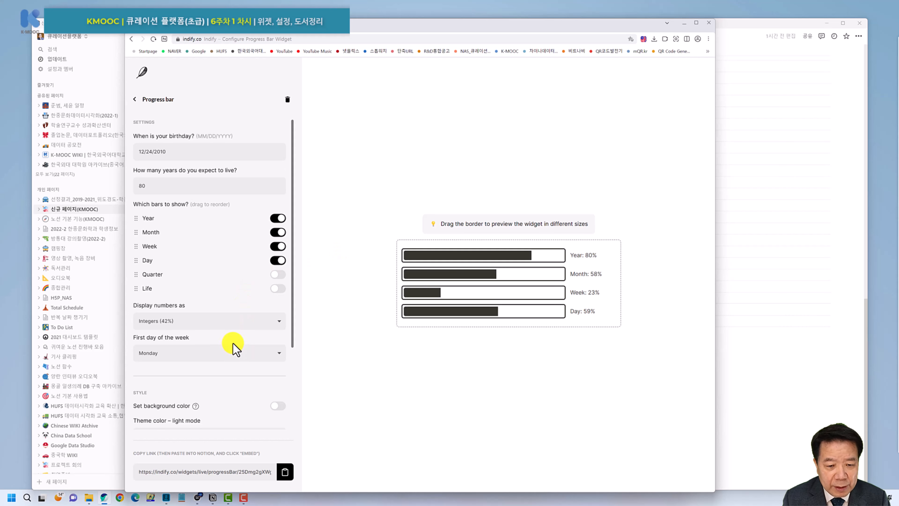
scroll(234, 346, "down", 3)
scroll(234, 341, "up", 3)
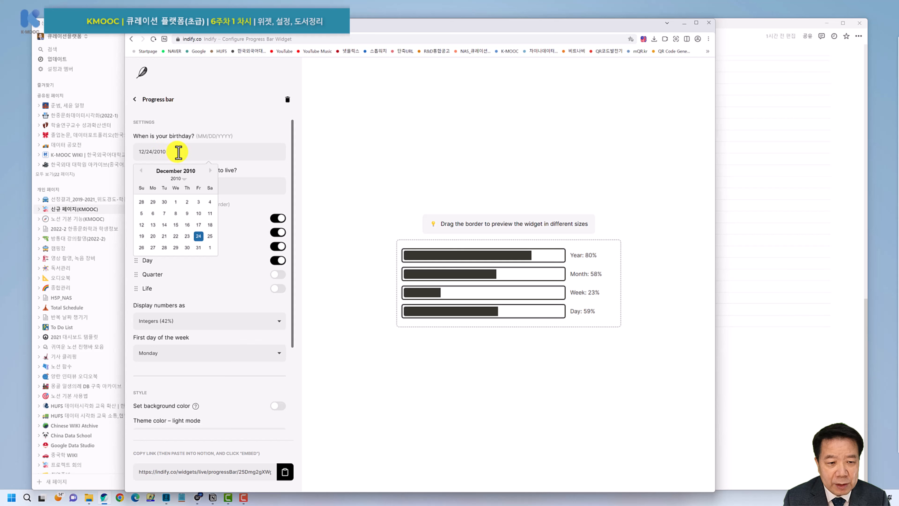
left_click(352, 179)
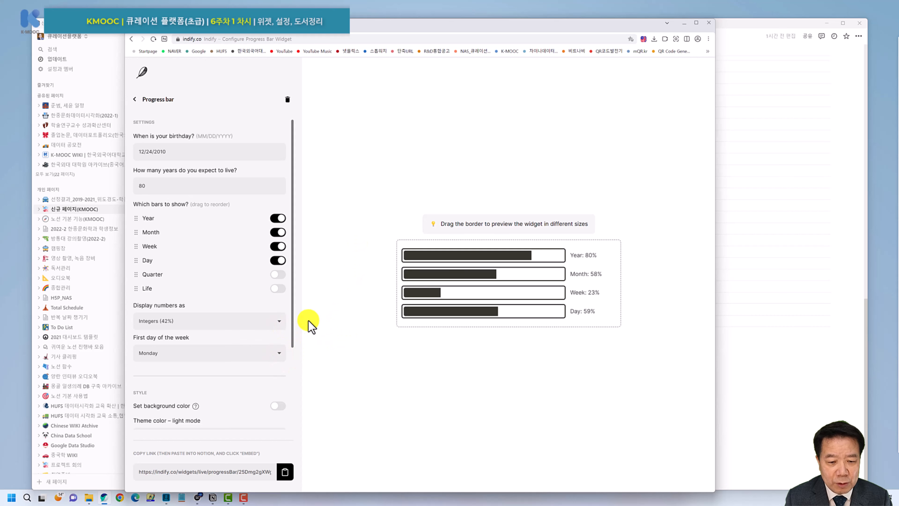
left_click_drag(290, 327, 290, 335)
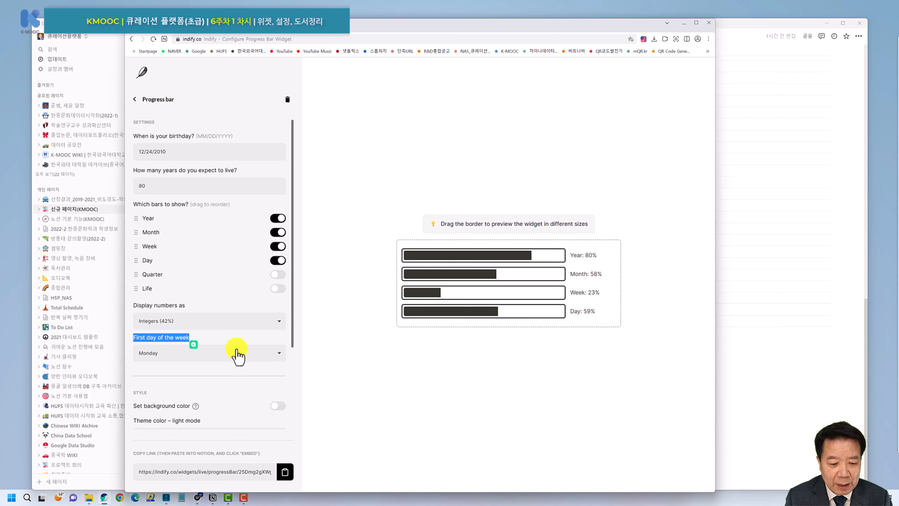
left_click(360, 362)
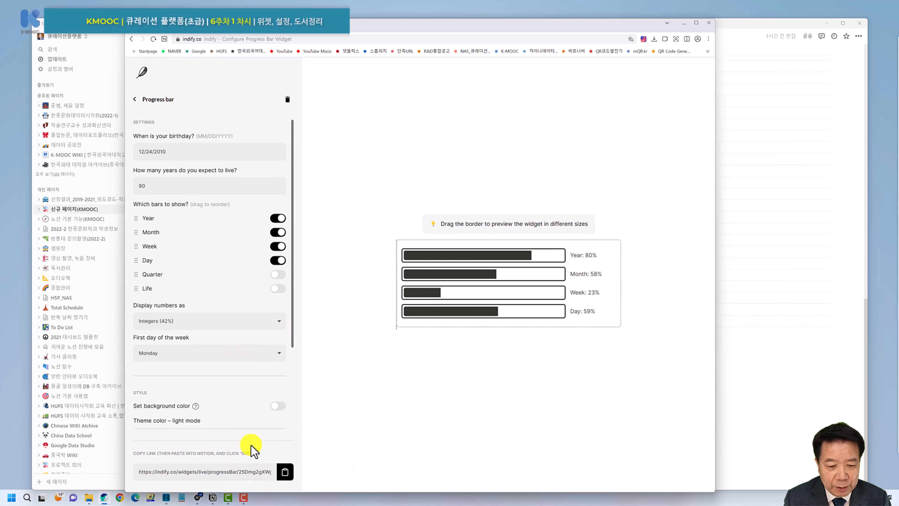
Copy the Progress Bar widget's live link and switch back to Notion.
left_click_drag(425, 26, 434, 11)
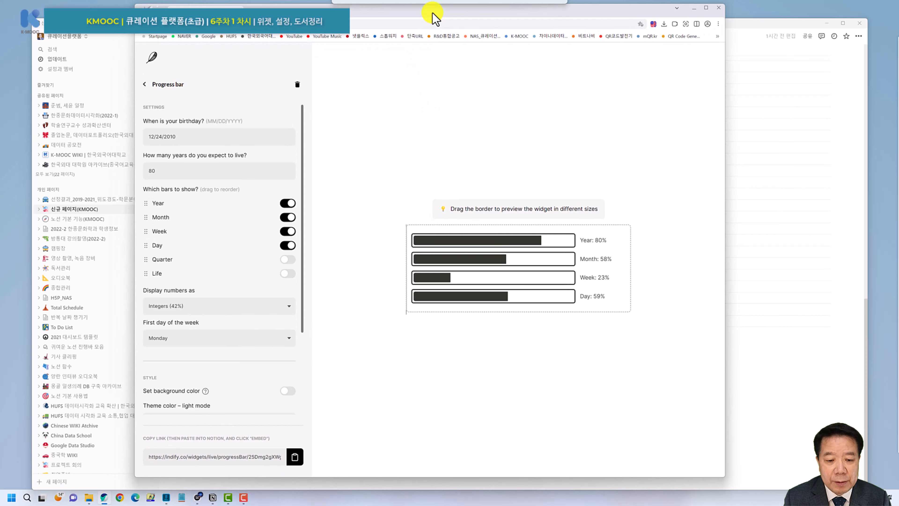
left_click(294, 460)
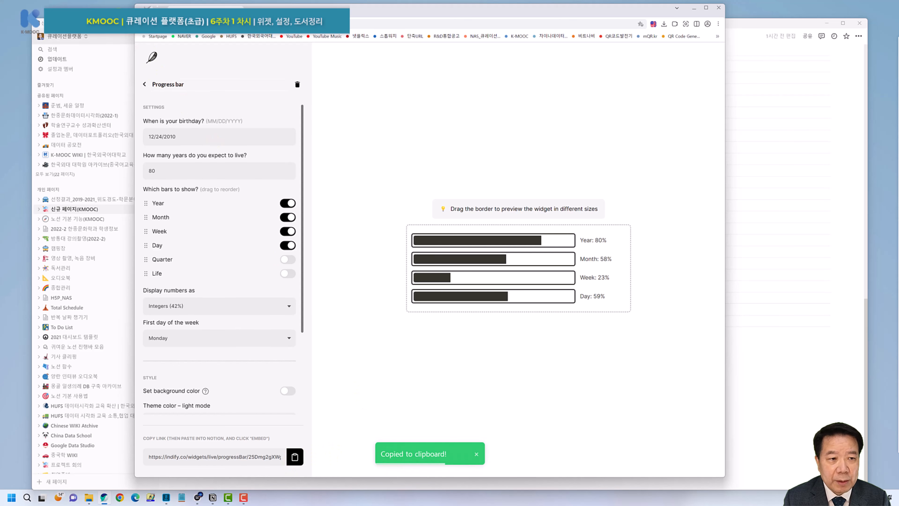
left_click(113, 24)
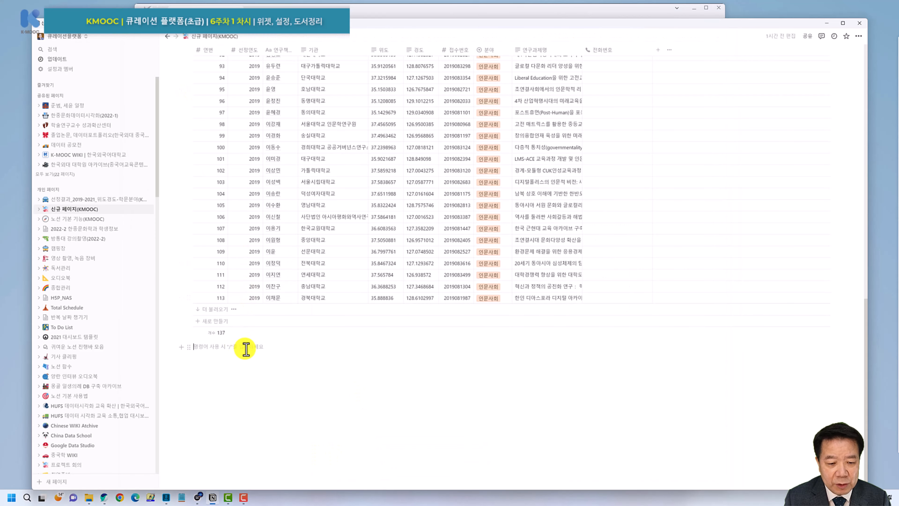
Paste the Indify progress-bar link below the table as an embed.
key("Return")
key("ctrl+v")
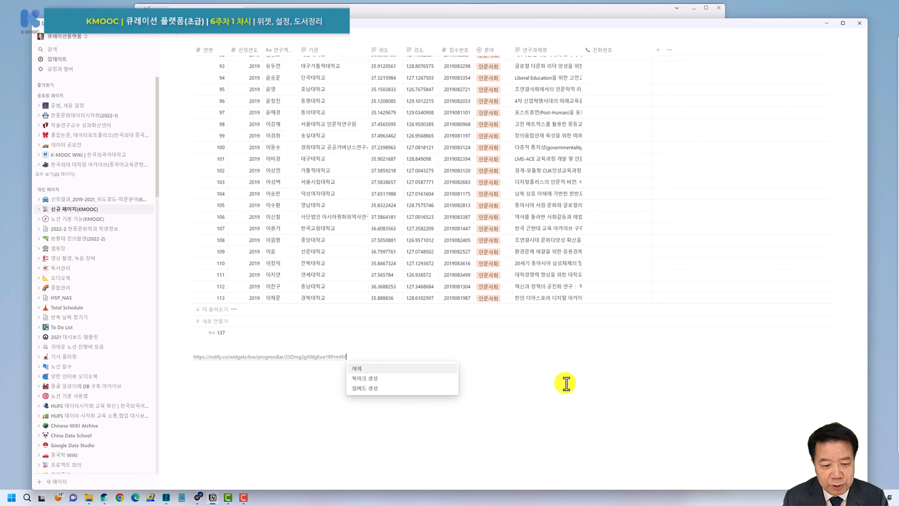
left_click(368, 388)
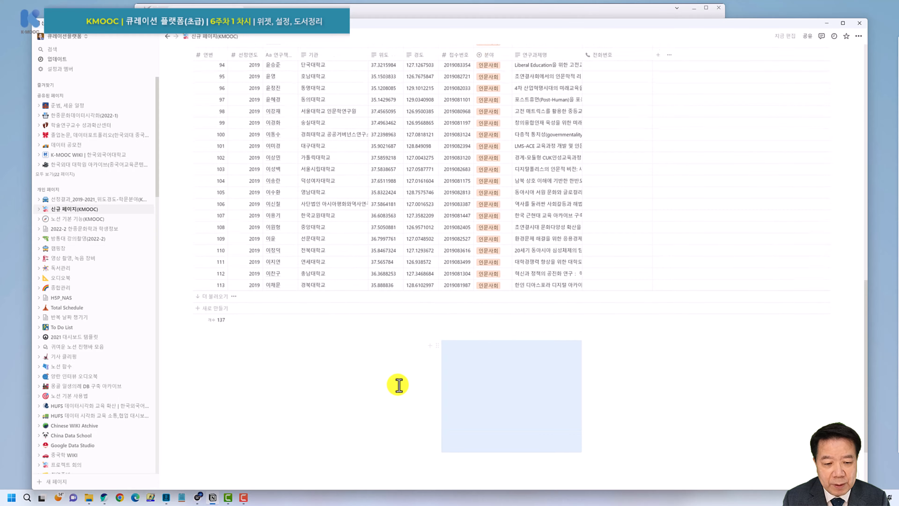
Resize the progress-bar embed wider and shorter.
scroll(399, 382, "down", 3)
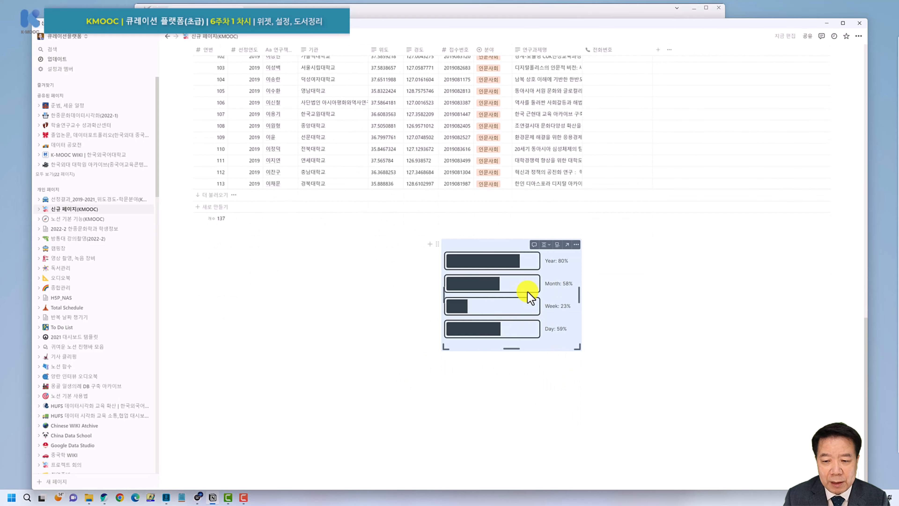
left_click_drag(439, 289, 247, 271)
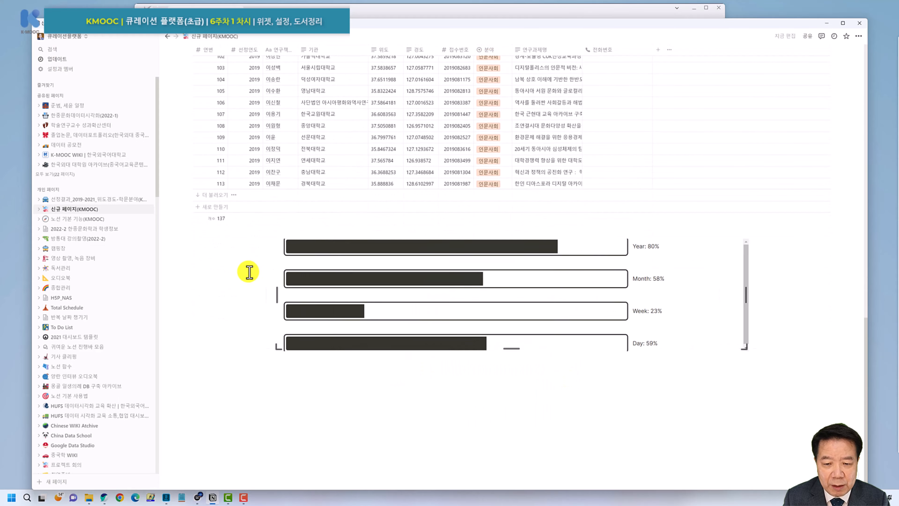
left_click_drag(511, 348, 505, 315)
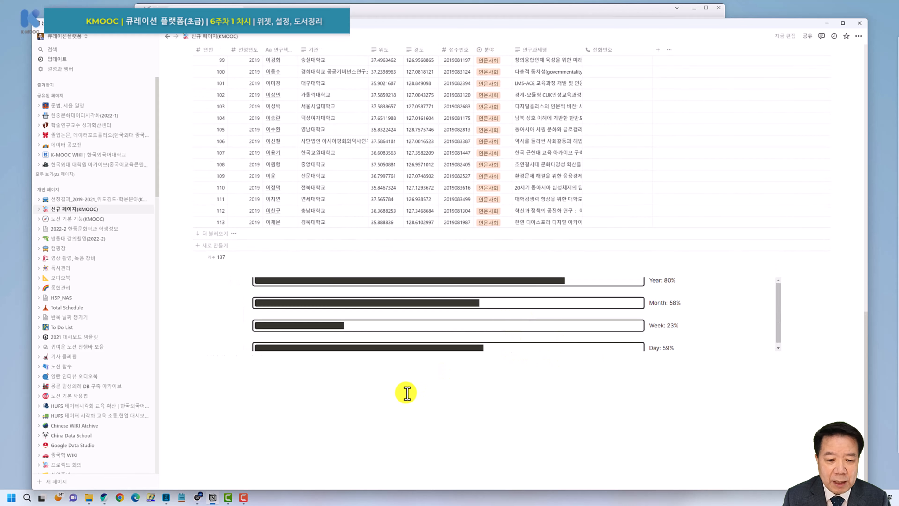
left_click(431, 390)
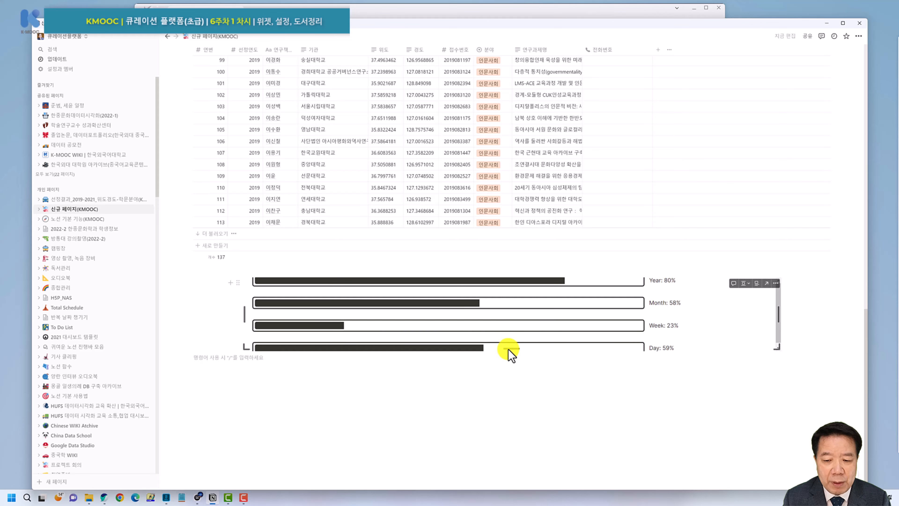
left_click_drag(508, 350, 508, 373)
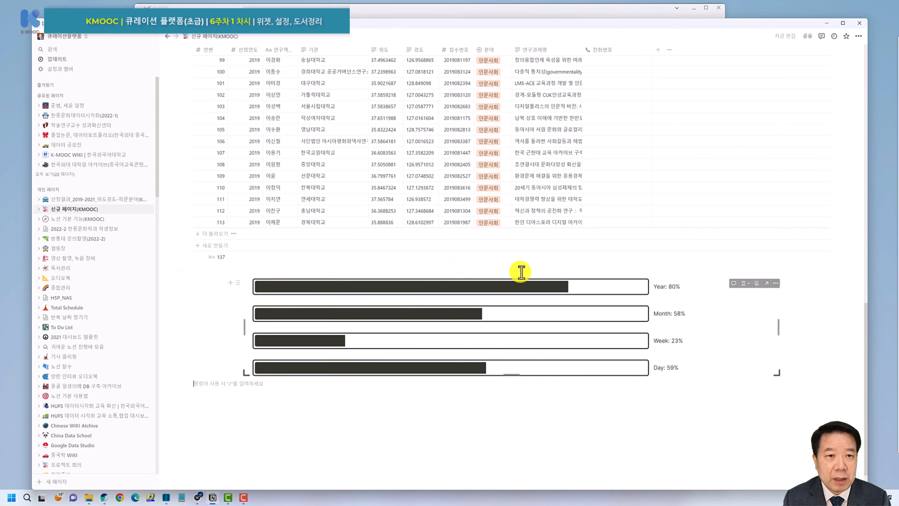
Back in Indify's dashboard, check the Google Calendar widget, then scroll to the Clock widget.
left_click(396, 10)
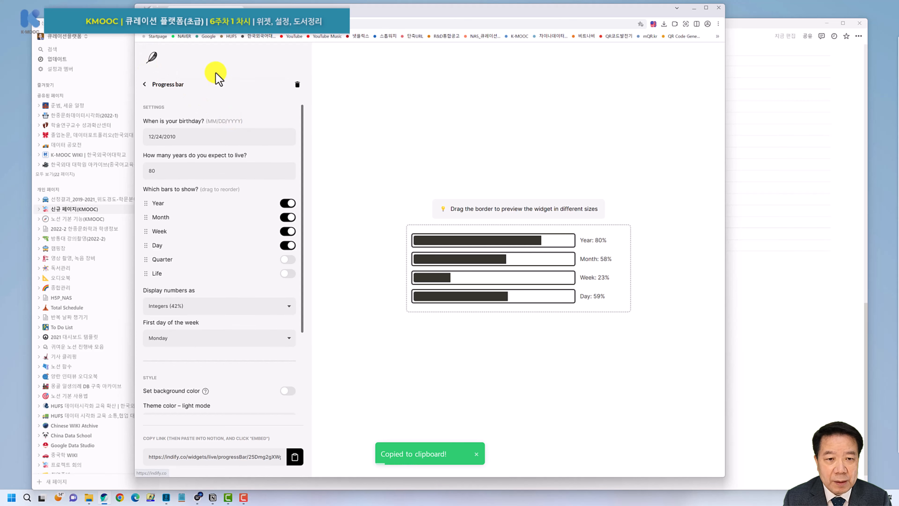
left_click(150, 59)
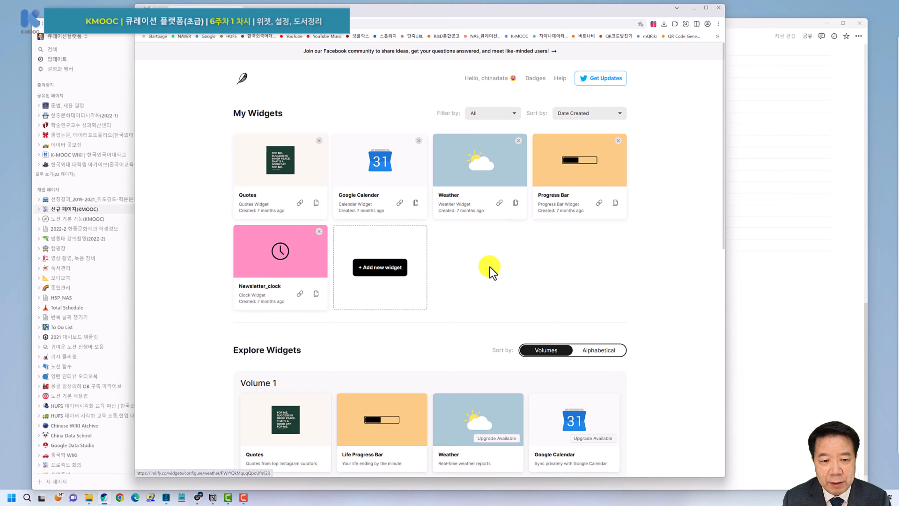
left_click(381, 163)
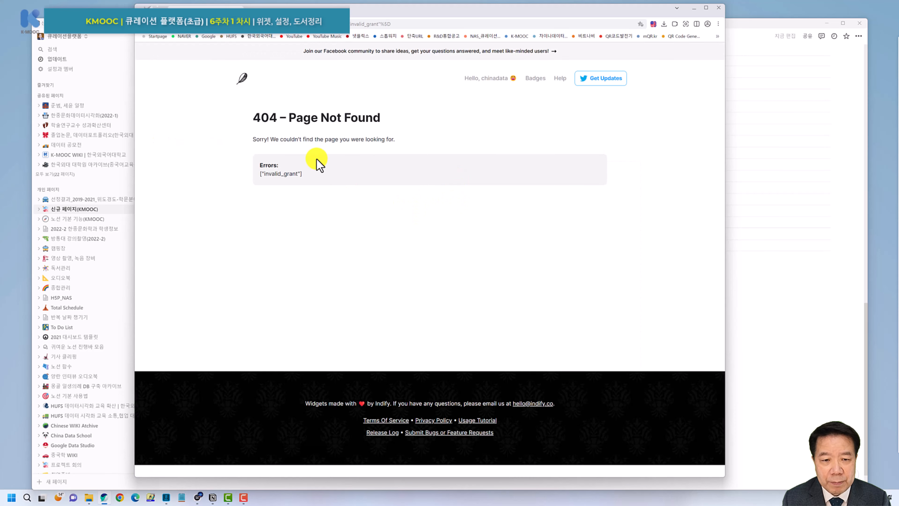
left_click(140, 24)
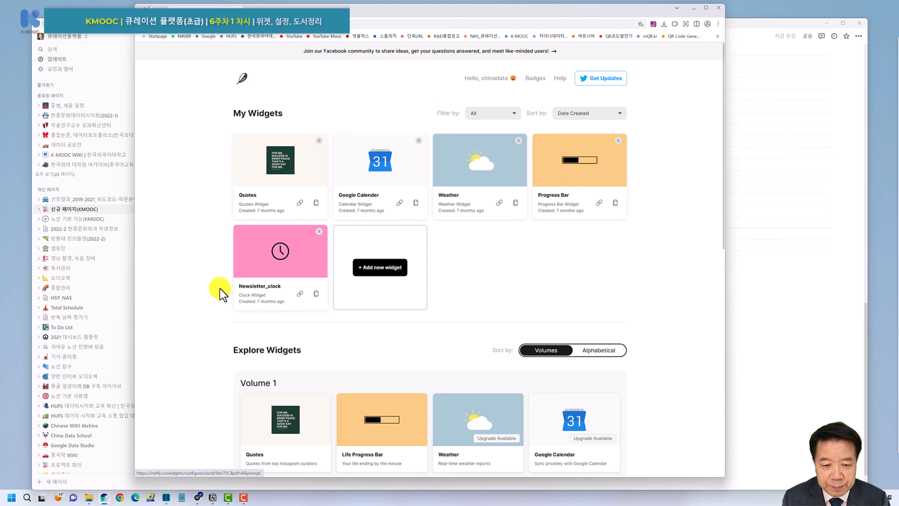
scroll(225, 291, "down", 2)
scroll(276, 252, "down", 6)
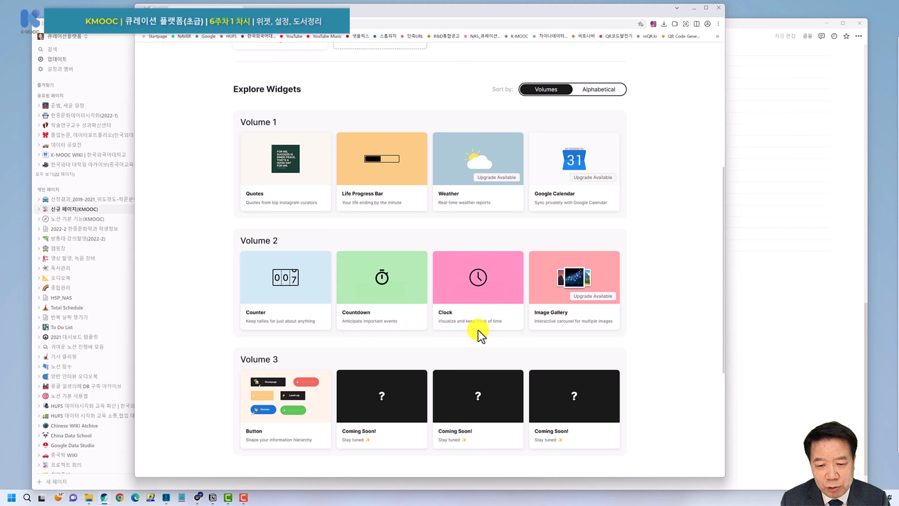
mouse_move(490, 290)
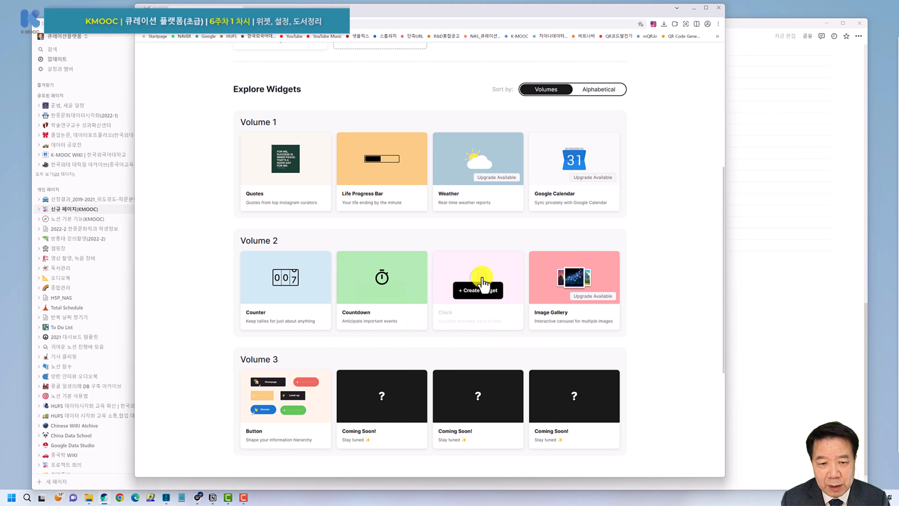
Create a Clock widget titled KMOOC_시계 and preview the Analog Tick and Analog Trail styles.
left_click(484, 285)
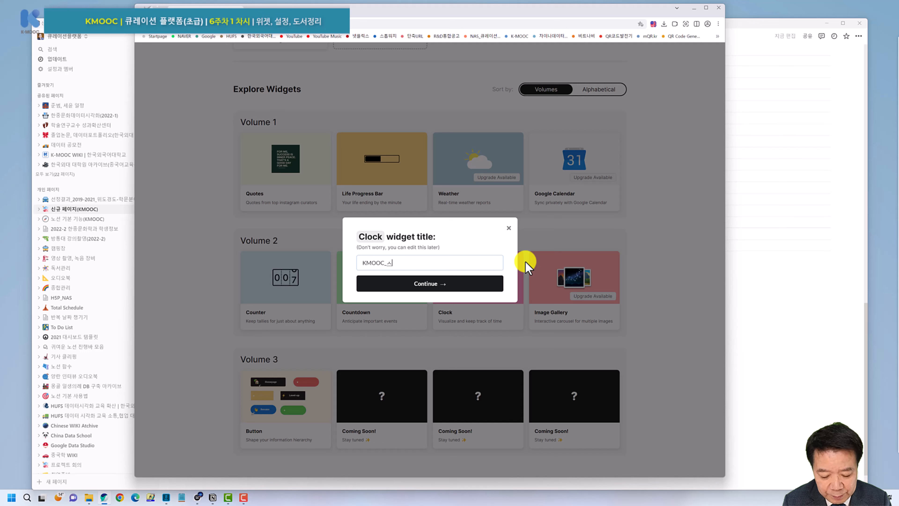
left_click(435, 283)
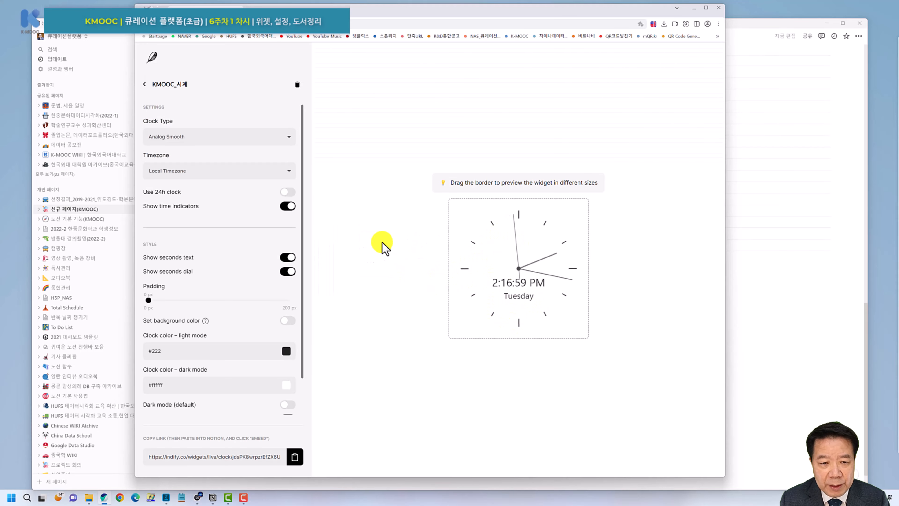
left_click(264, 140)
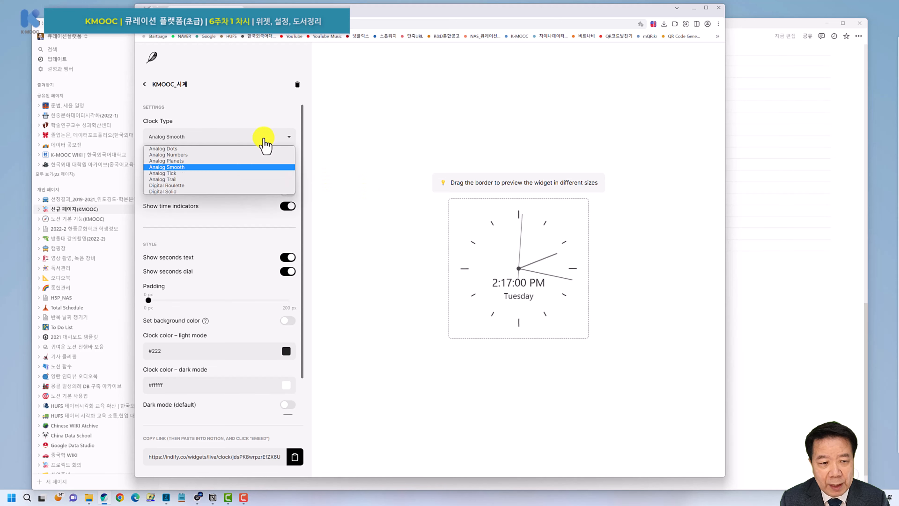
left_click(185, 173)
left_click(208, 141)
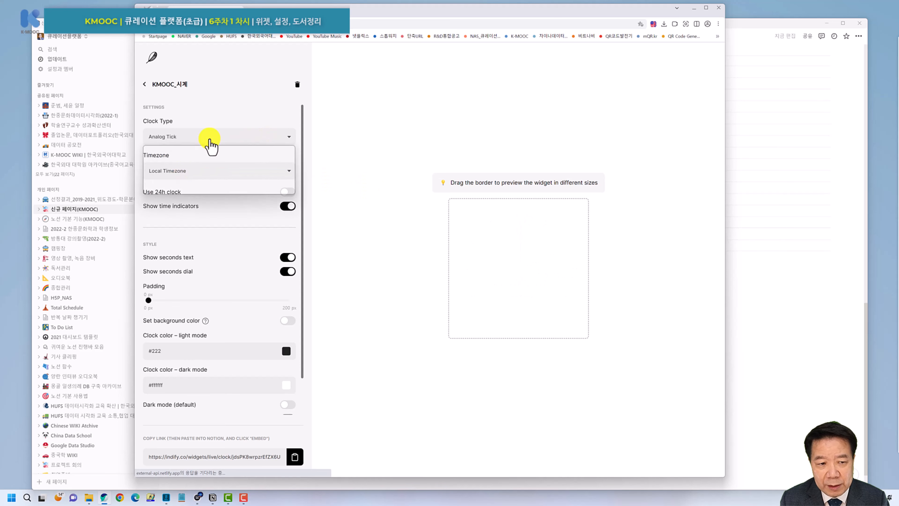
left_click(180, 180)
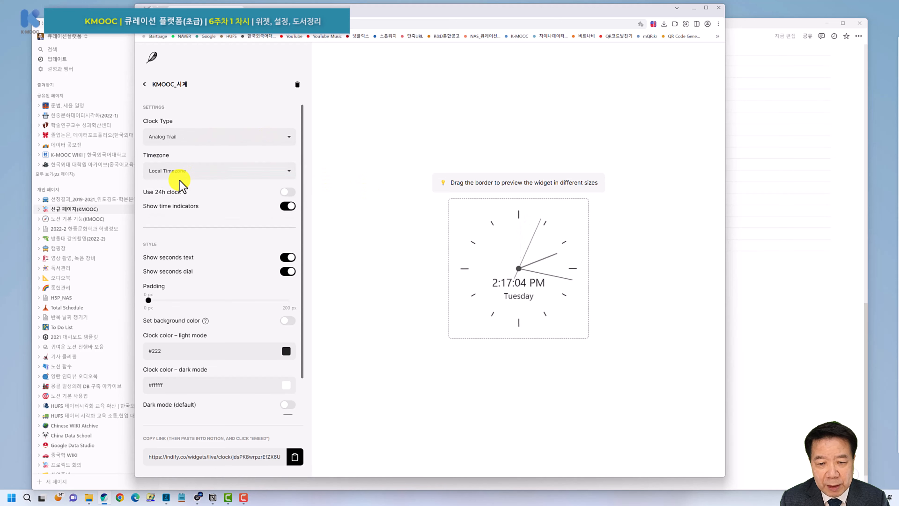
Preview Digital Roulette and Analog Planets, settle on Analog Smooth, and copy the live link.
left_click(210, 141)
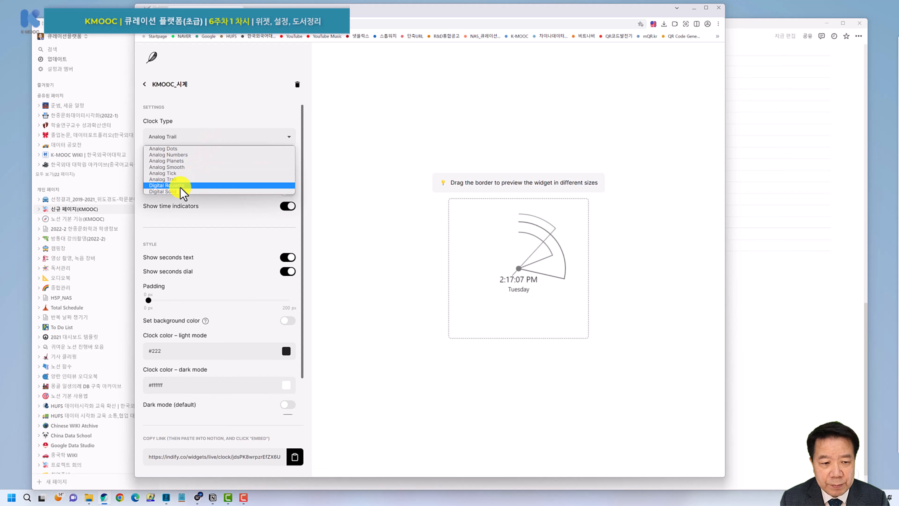
left_click(181, 187)
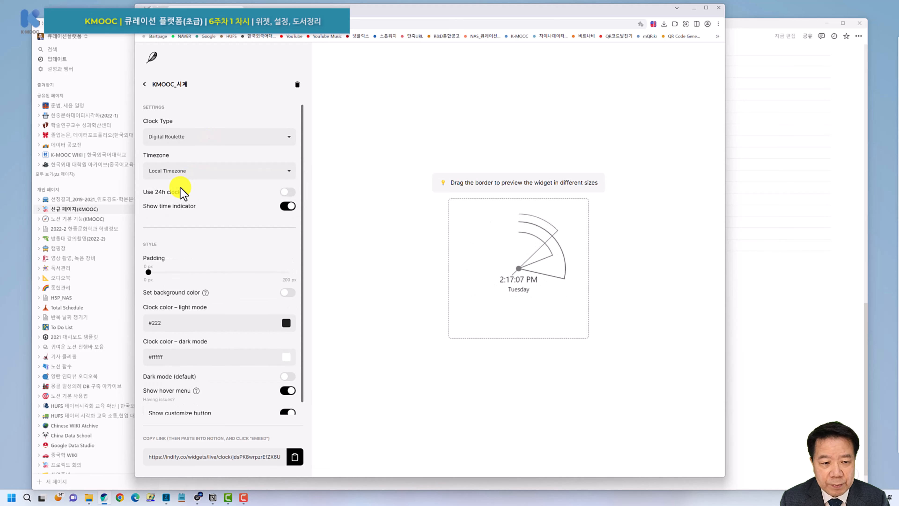
left_click(227, 139)
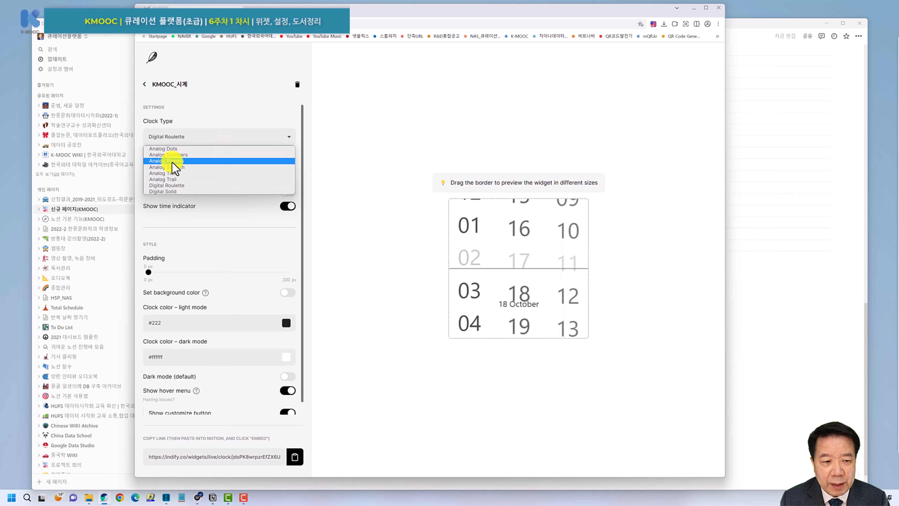
left_click(172, 161)
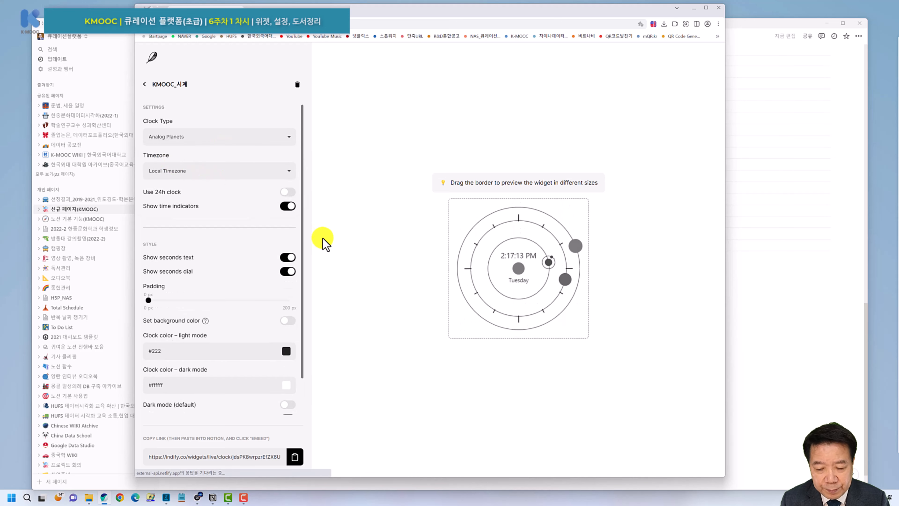
left_click(244, 141)
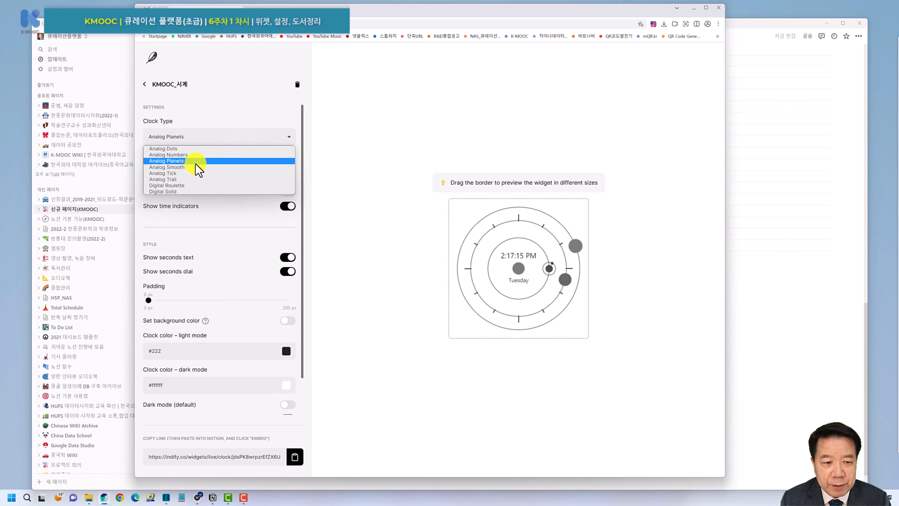
left_click(193, 168)
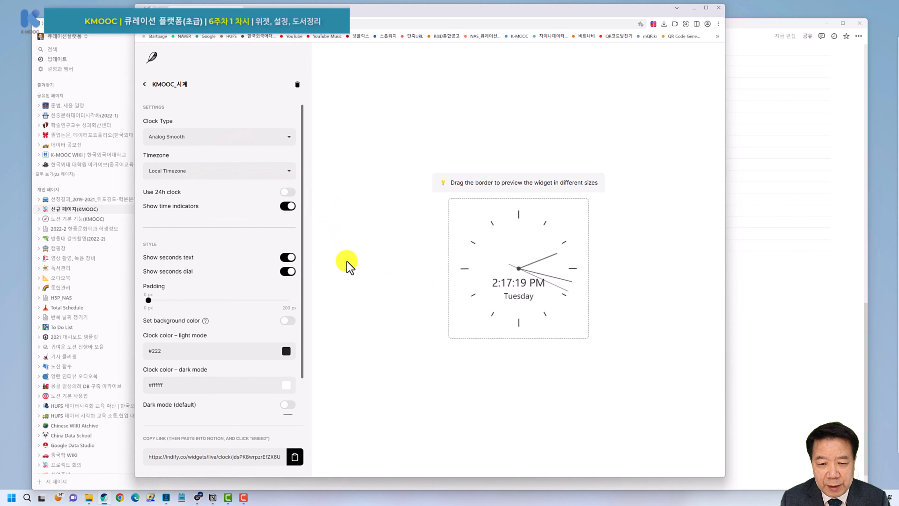
scroll(220, 212, "down", 2)
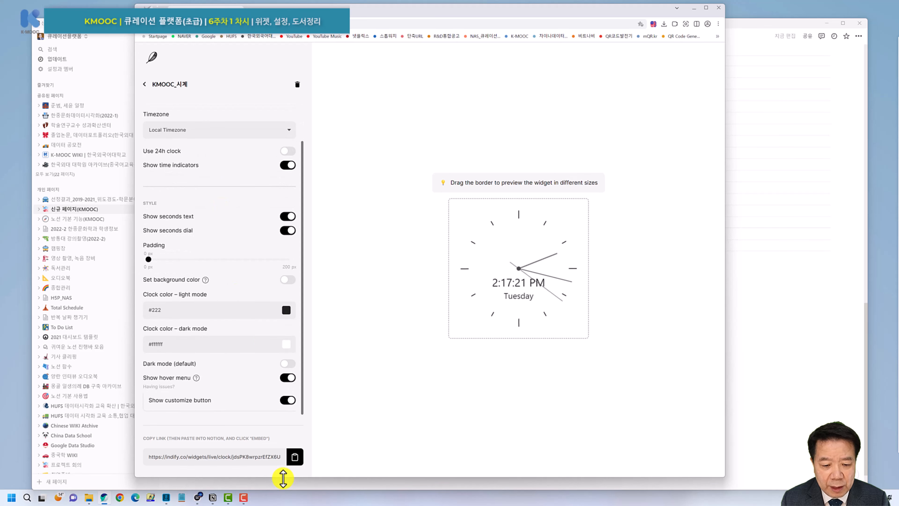
left_click(295, 458)
Paste the clock widget link on the empty line below the progress bars as an embed.
left_click(126, 34)
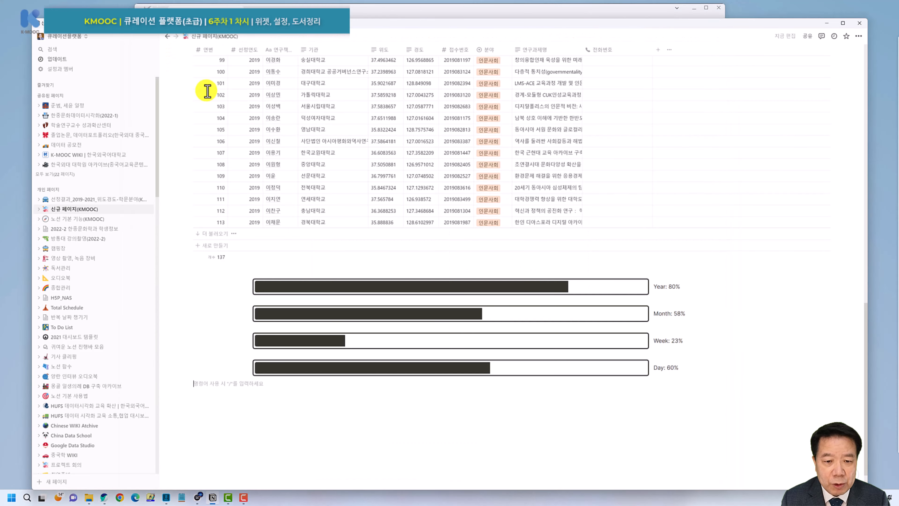
left_click(222, 393)
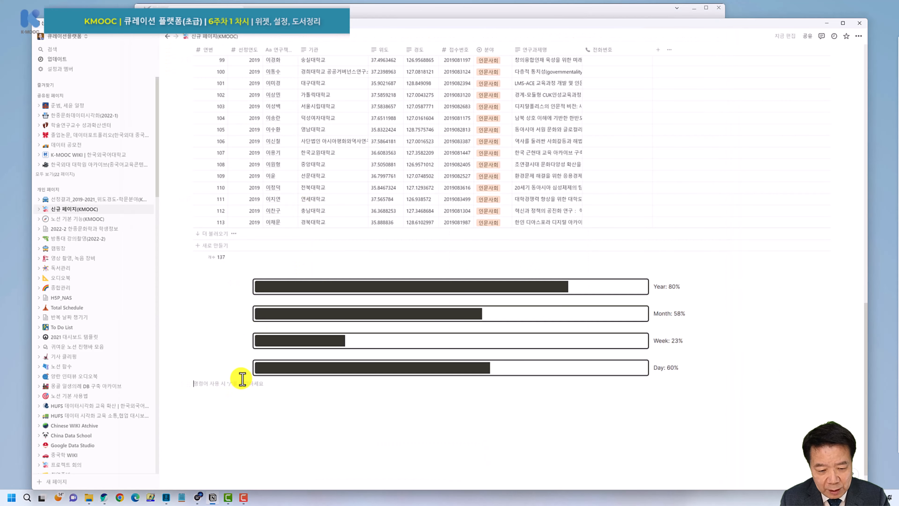
key("ctrl+v")
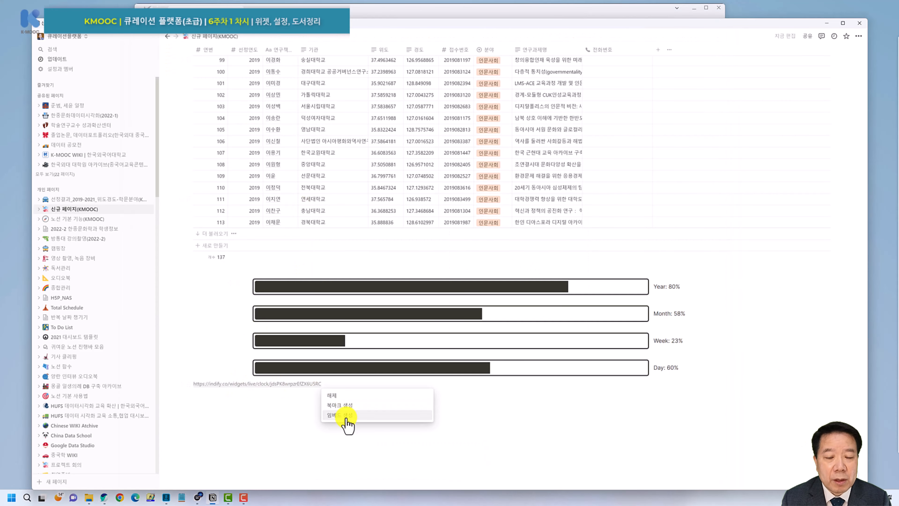
left_click(346, 419)
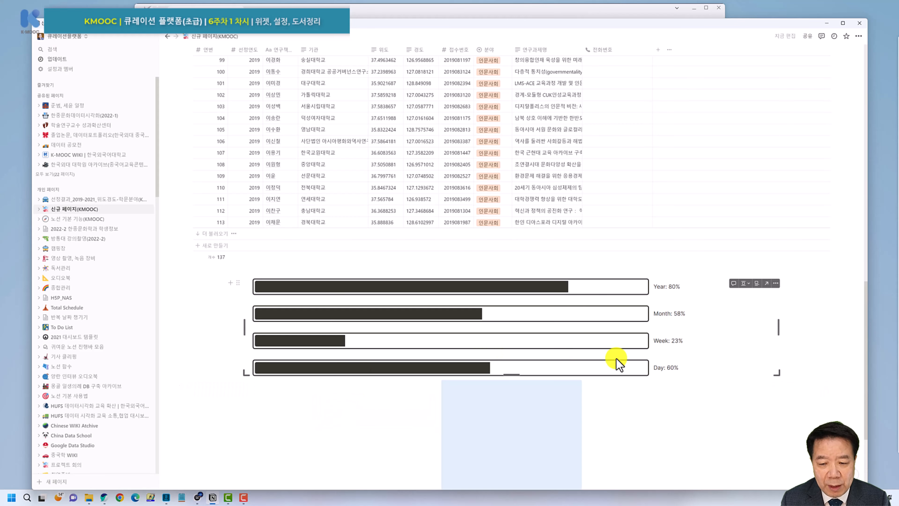
Place the clock embed left of the progress bars and widen the progress-bar column.
scroll(507, 391, "down", 4)
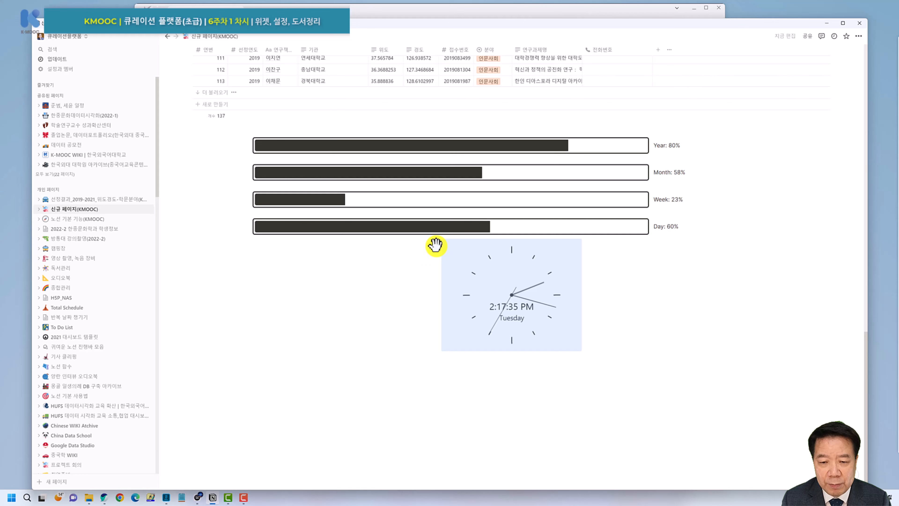
left_click_drag(437, 245, 213, 162)
scroll(392, 301, "down", 3)
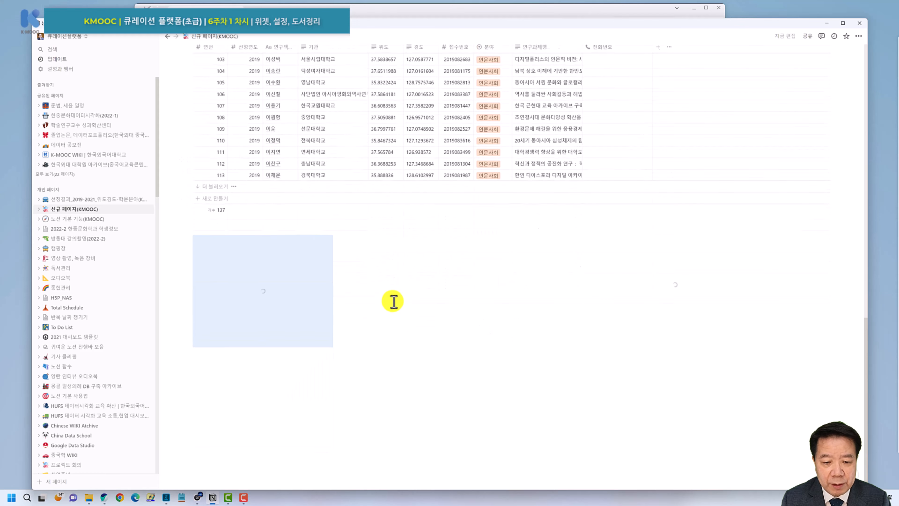
left_click(323, 396)
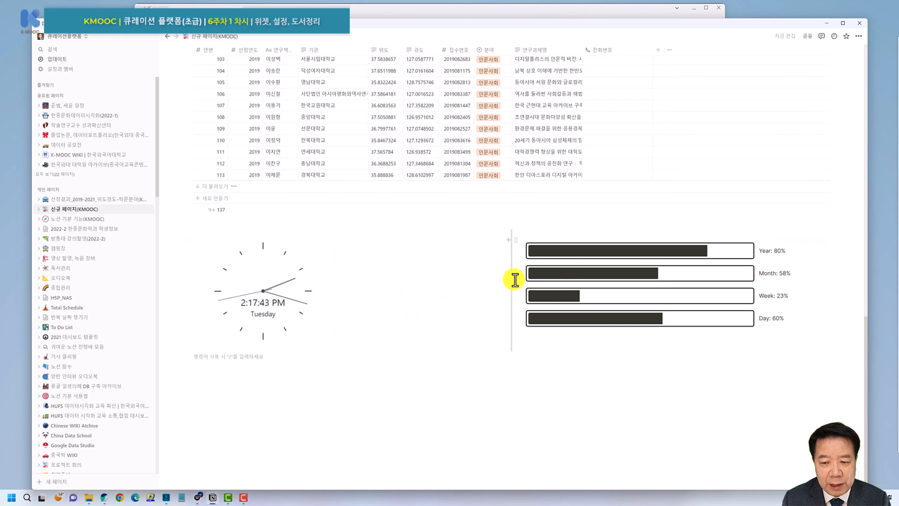
left_click_drag(513, 280, 360, 275)
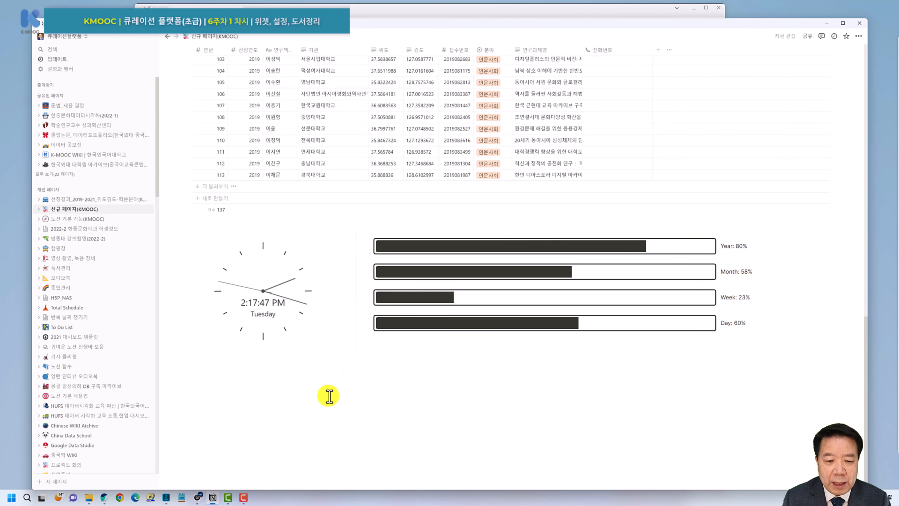
left_click(313, 387)
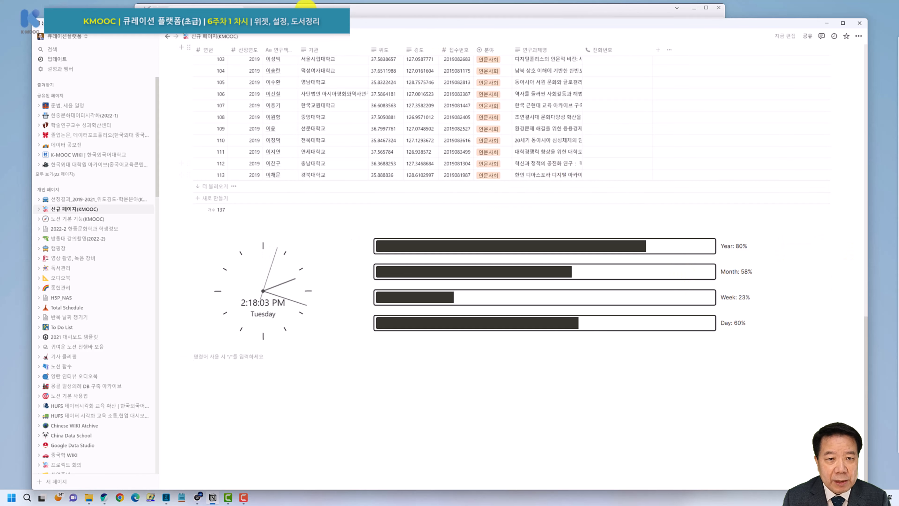
Start a Weather widget from Indify's widget list and begin entering the title KMOOC_날씨.
left_click(314, 11)
left_click(143, 26)
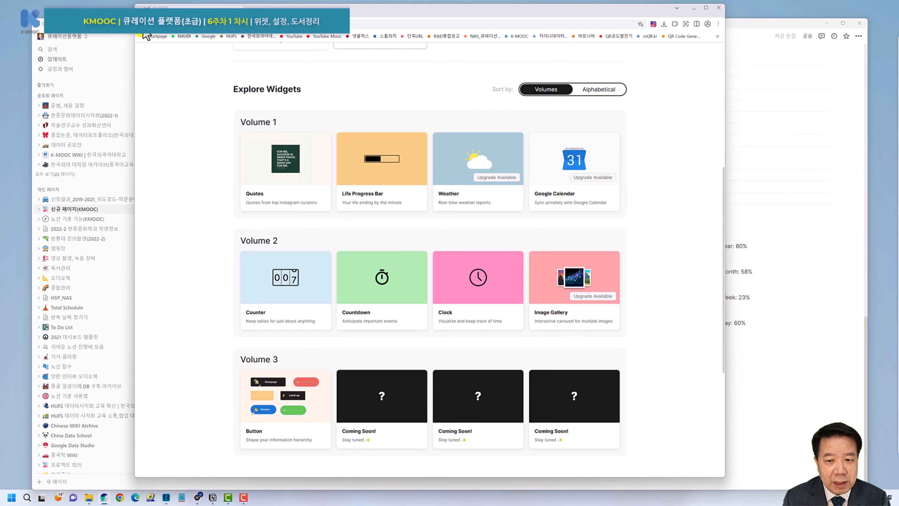
left_click(457, 172)
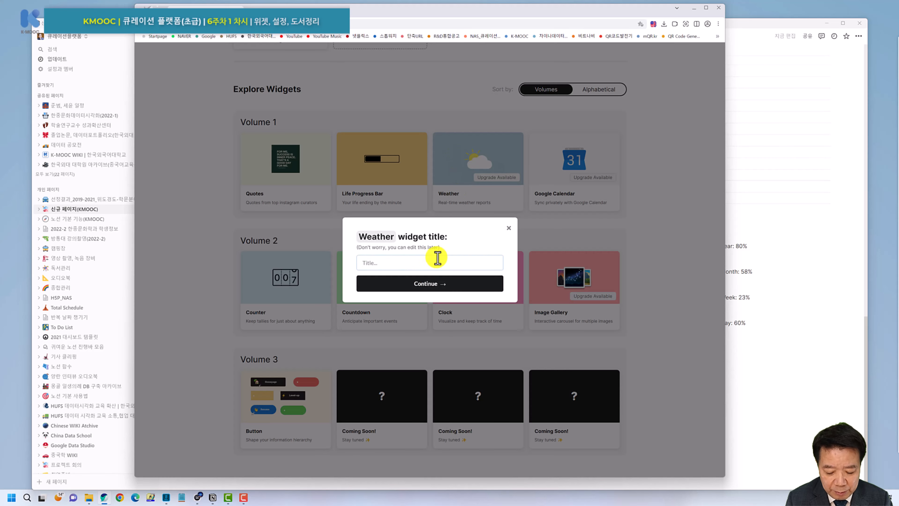
type("ㅏㅡㅐㅐㅊ")
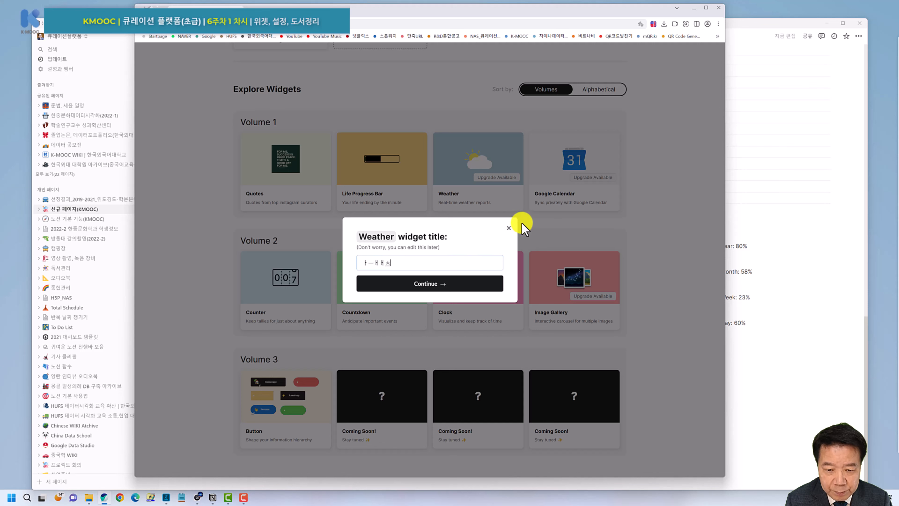
type("K")
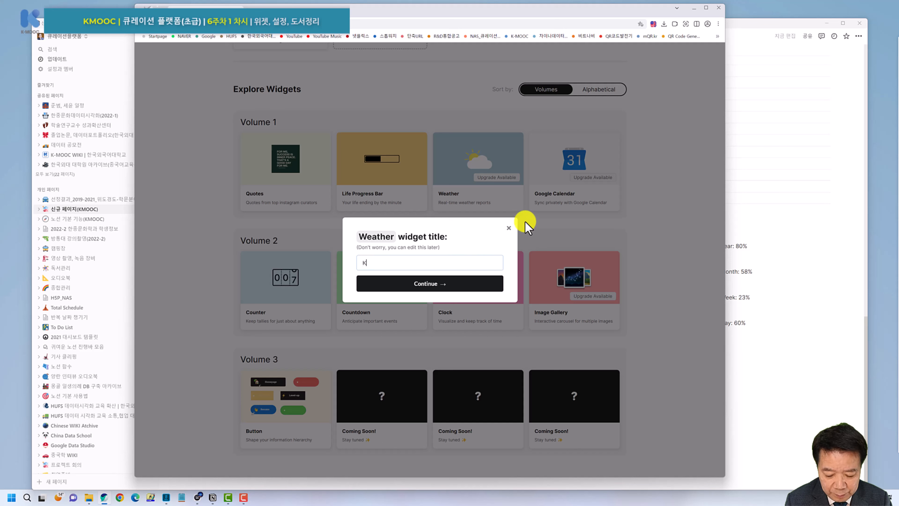
type("MOOC_")
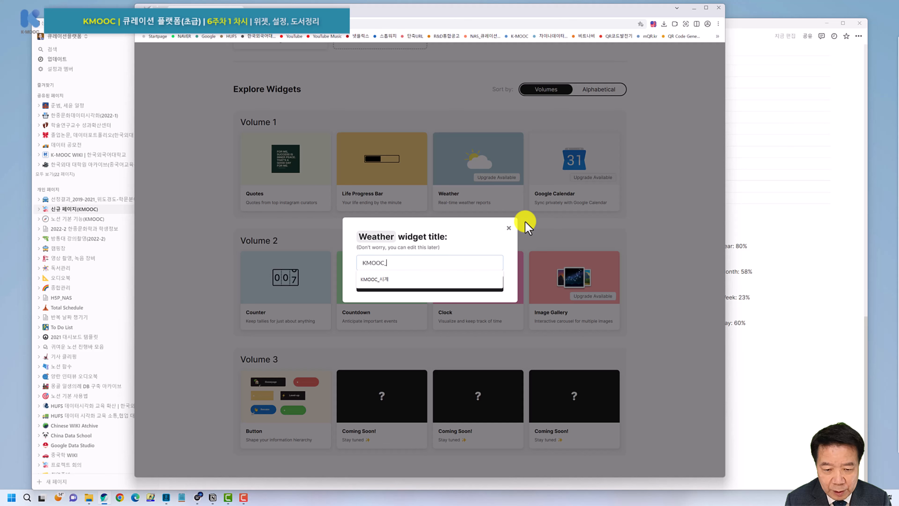
type("날")
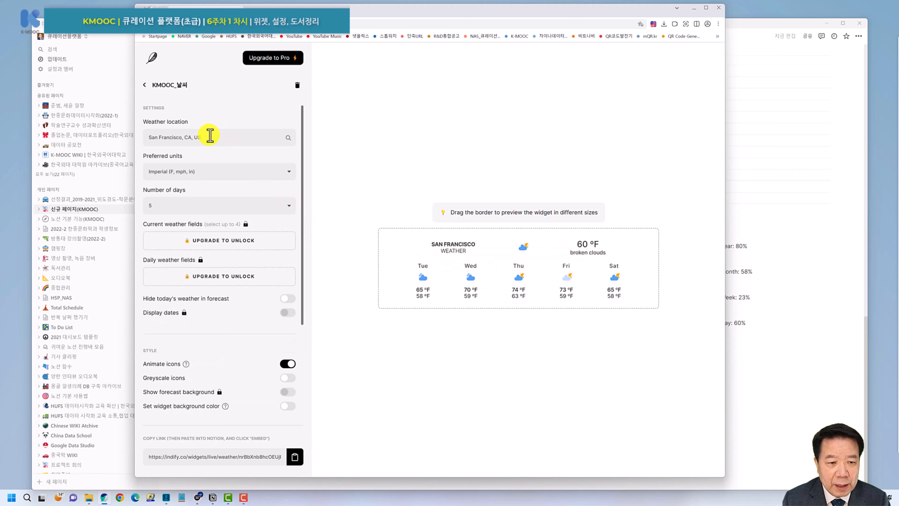
Set the weather widget to Seoul, South Korea with metric units and a 7-day forecast.
left_click(211, 135)
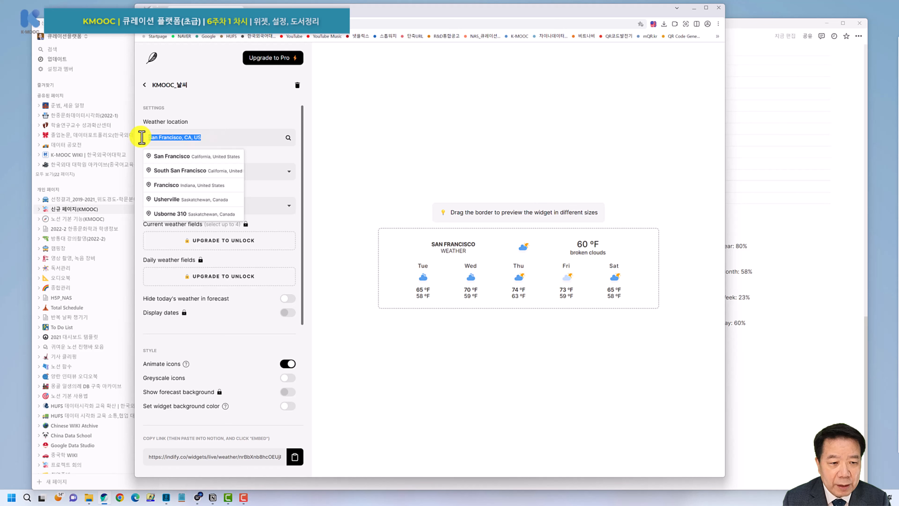
type("ㄴ대")
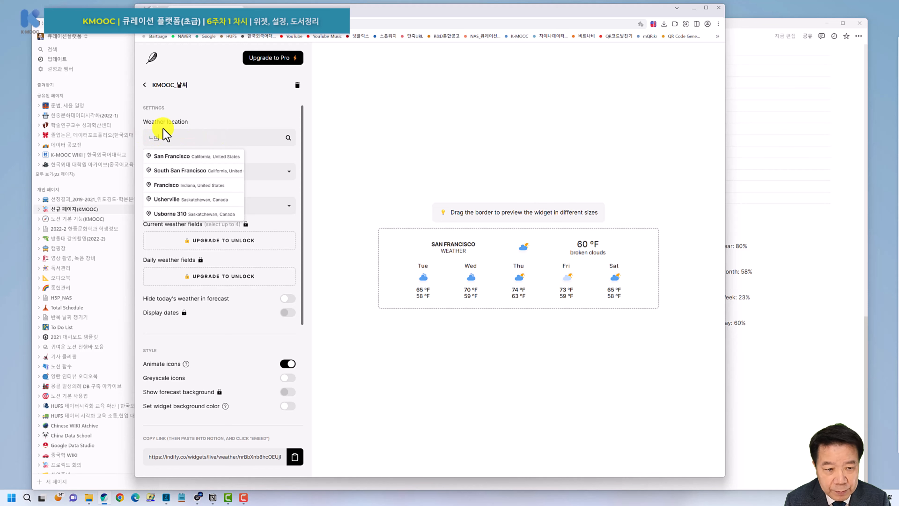
key("BackSpace")
type("s")
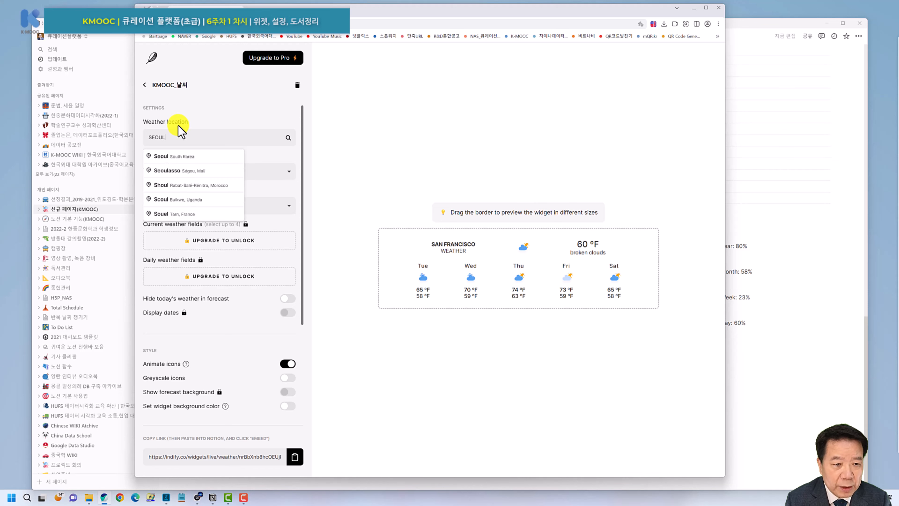
left_click(169, 156)
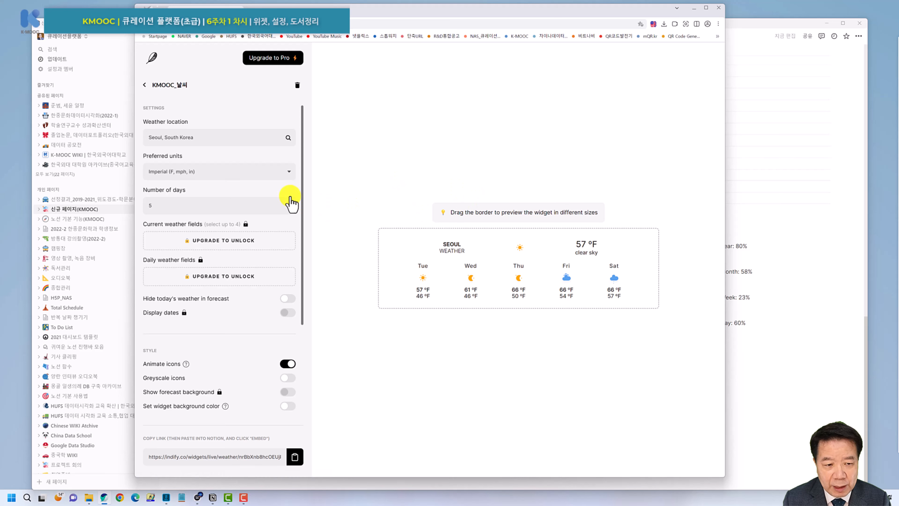
left_click(268, 173)
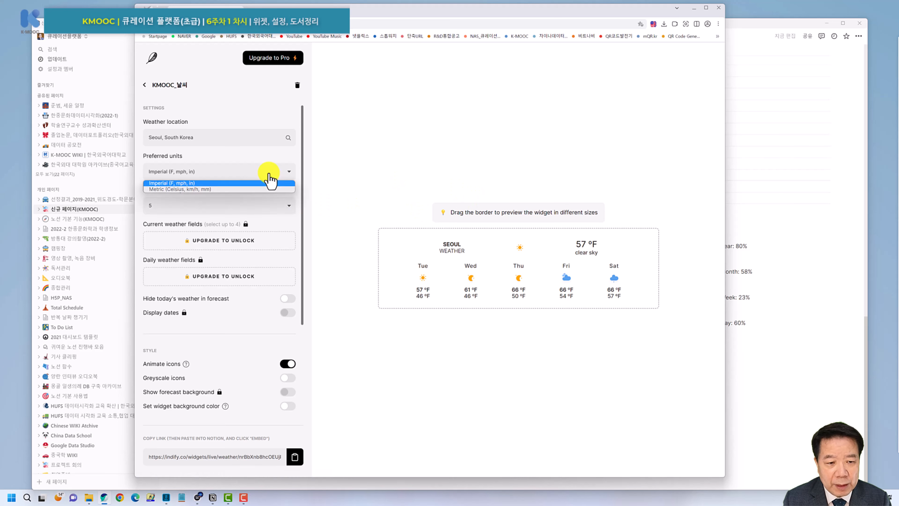
left_click(200, 188)
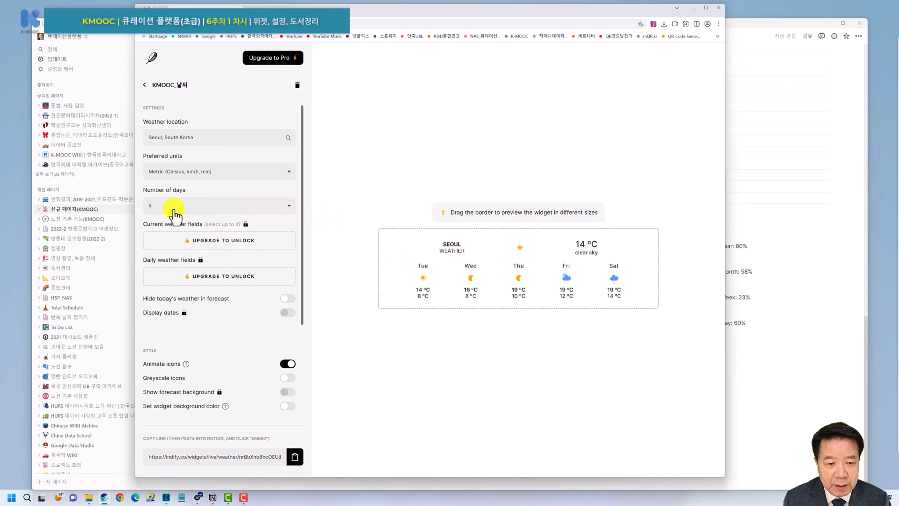
left_click(213, 211)
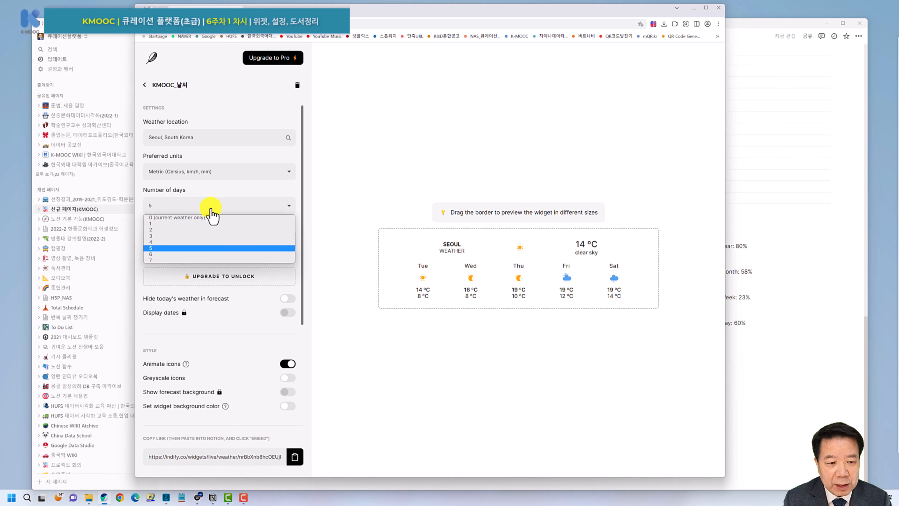
left_click(170, 258)
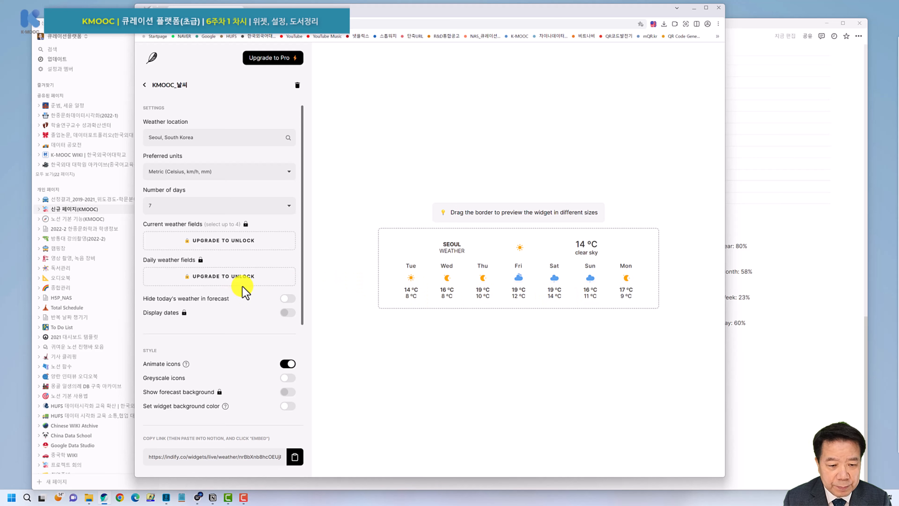
Copy the weather widget's embed link and bring Notion back to the front.
scroll(242, 288, "down", 1)
scroll(239, 276, "down", 2)
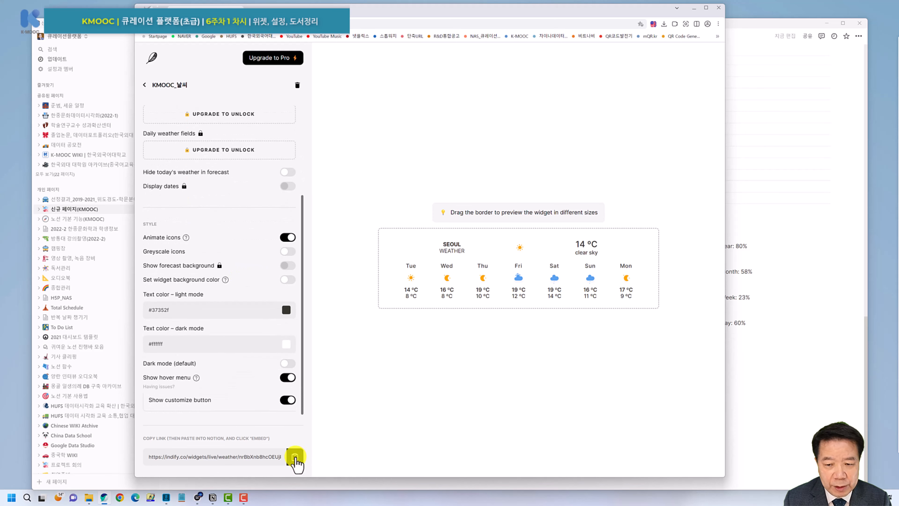
left_click(294, 457)
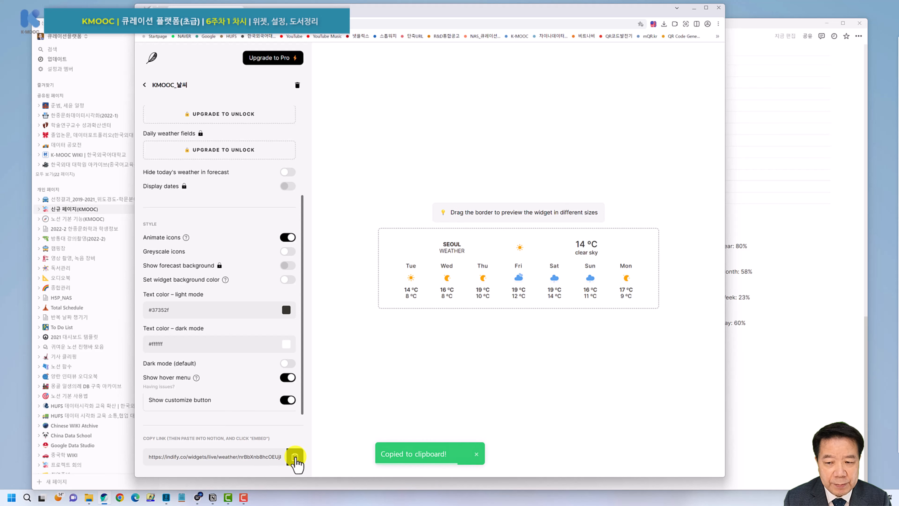
left_click(107, 24)
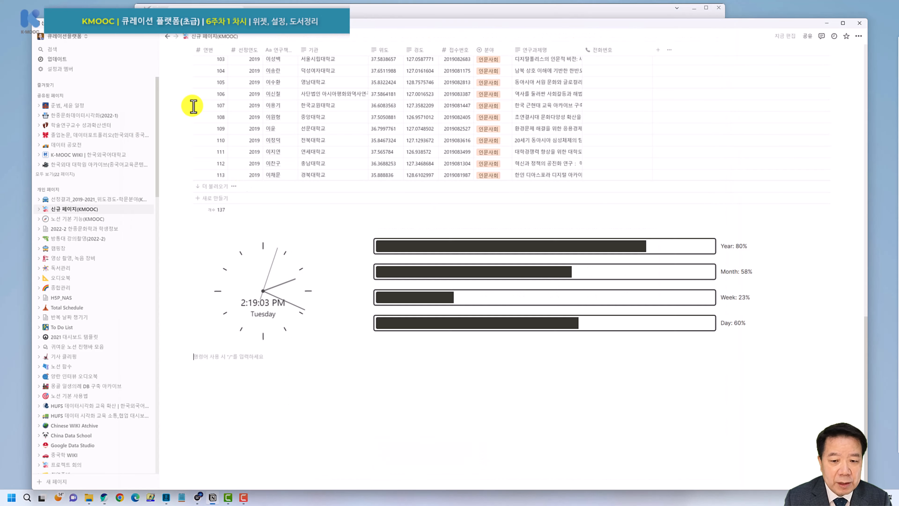
Paste the Seoul weather link into the empty line as an embedded widget.
key("ctrl+v")
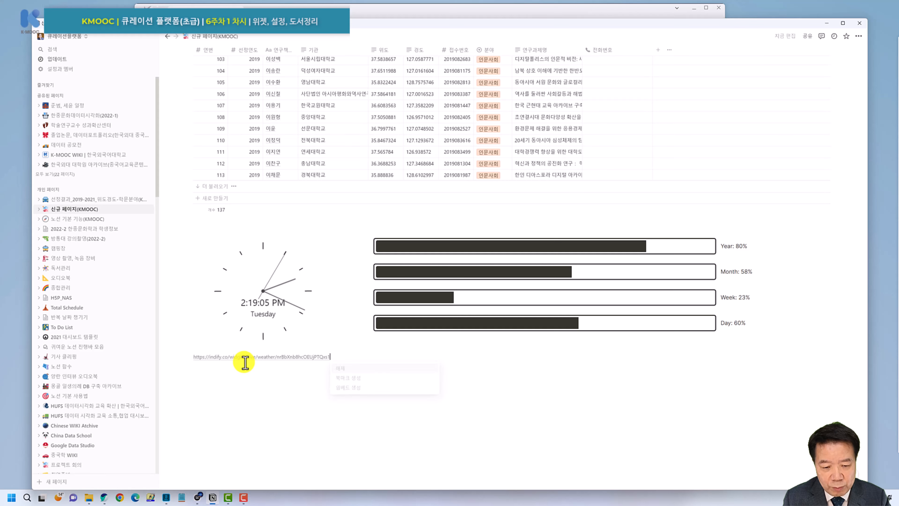
left_click(357, 387)
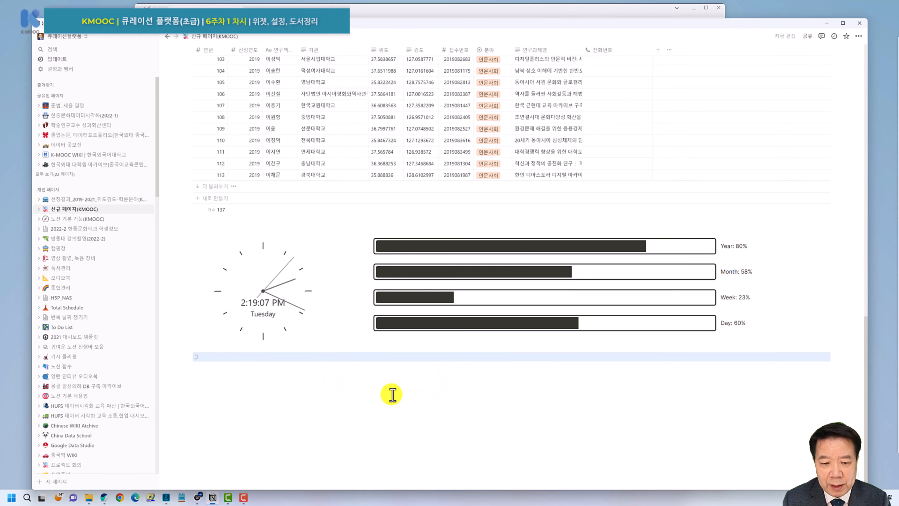
scroll(394, 383, "down", 3)
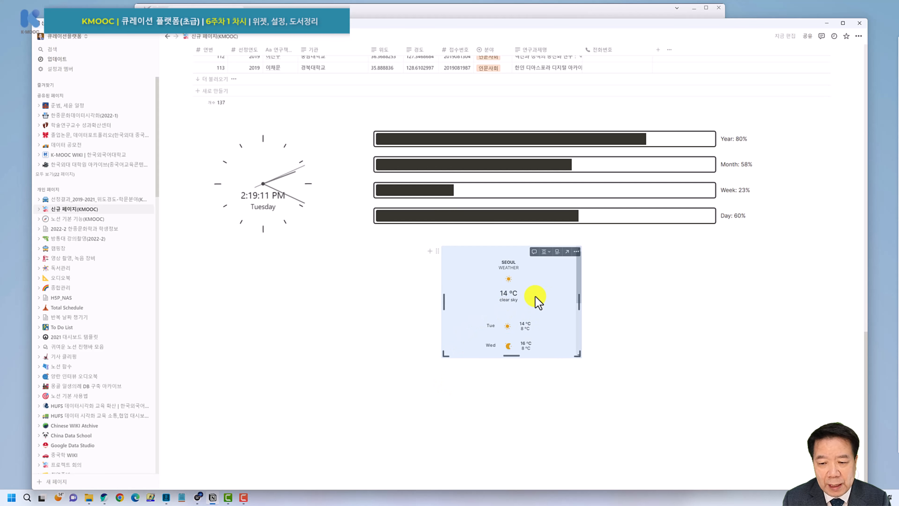
Widen the weather widget to a one-row seven-day forecast and add an empty line below.
left_click_drag(445, 297, 328, 291)
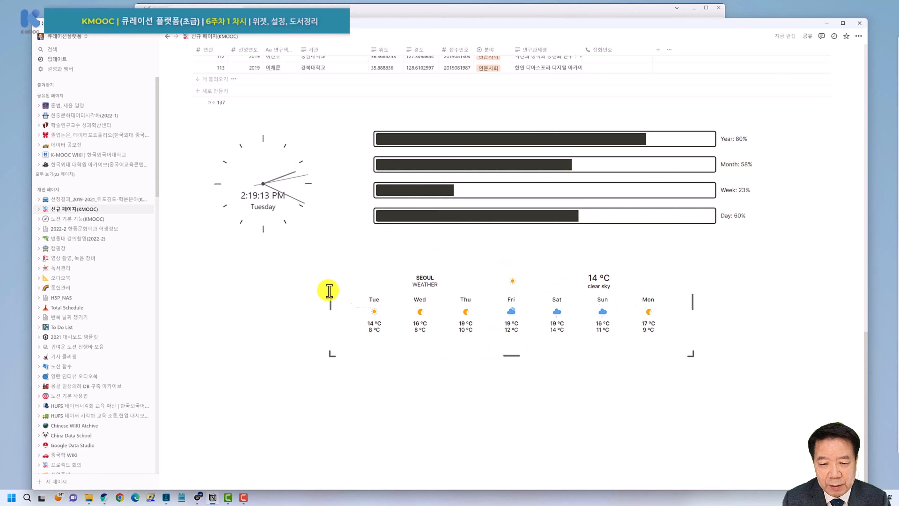
left_click(415, 387)
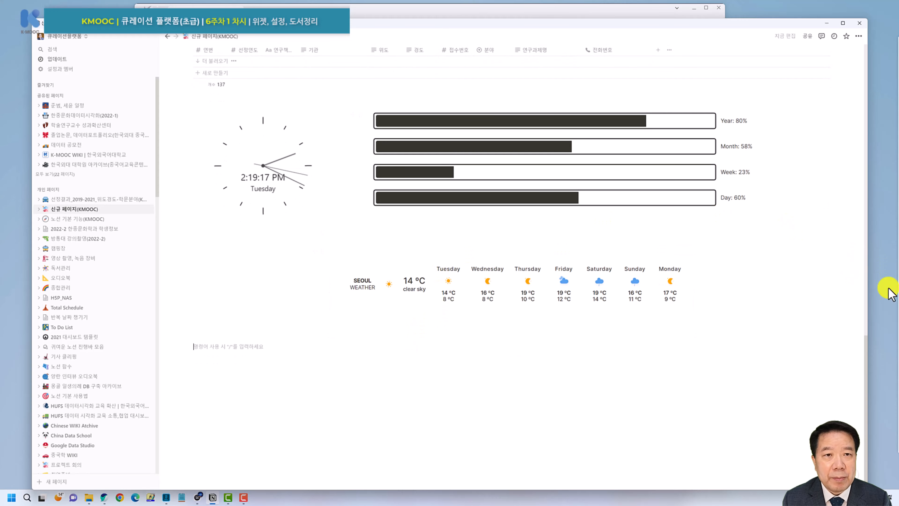
mouse_move(888, 291)
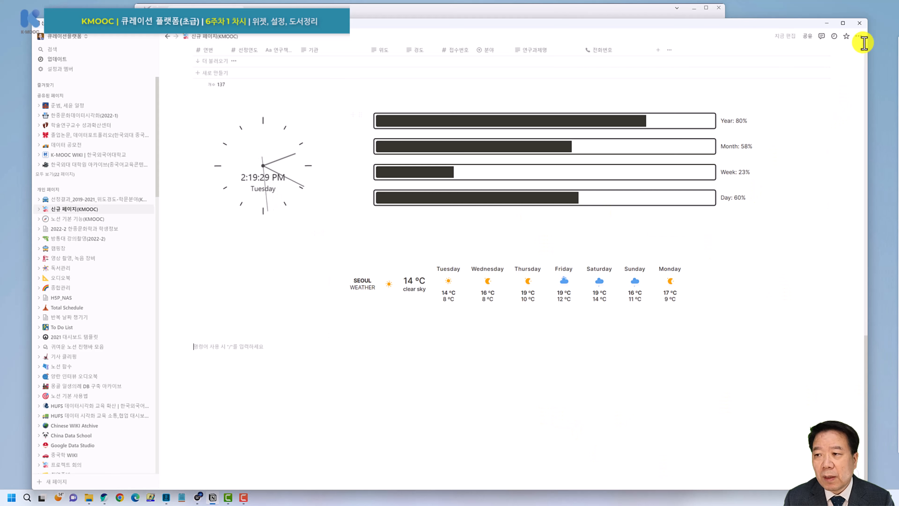
Preview serif and mono page fonts, keep the default font, and open 페이지 사용자 지정.
left_click(858, 36)
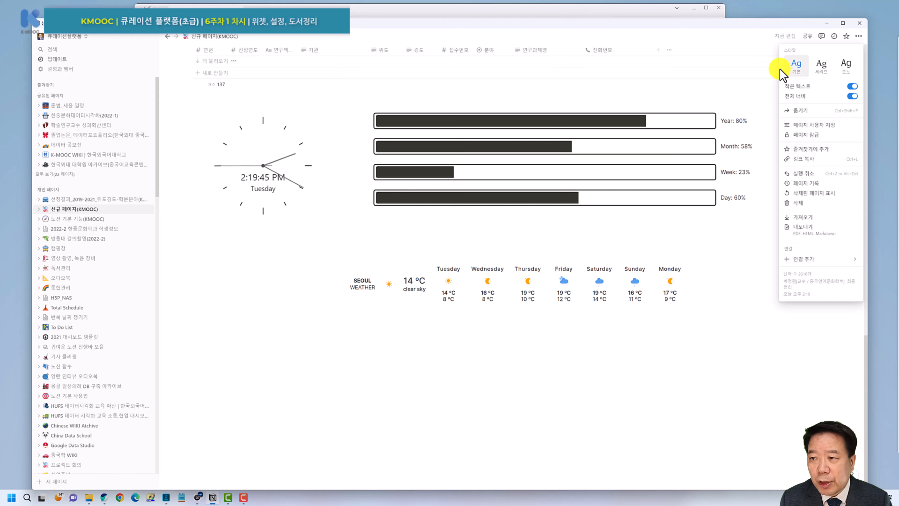
left_click(822, 67)
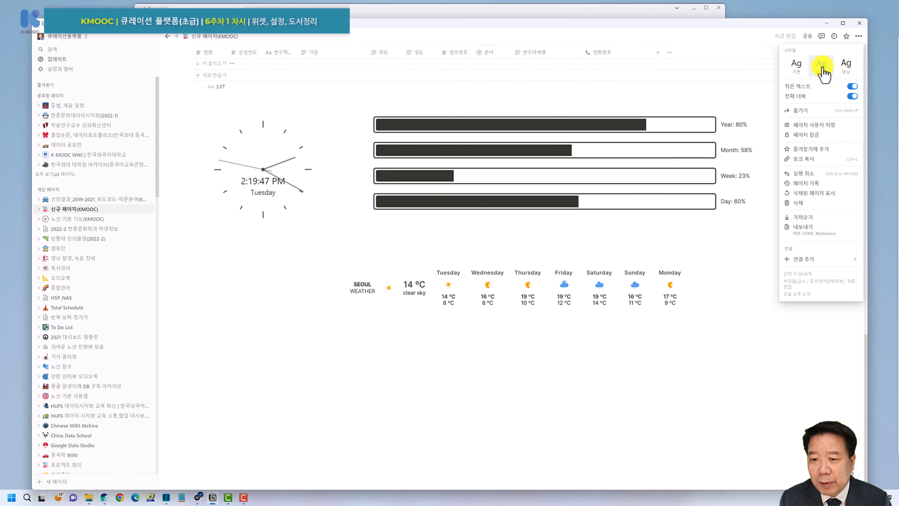
left_click(846, 65)
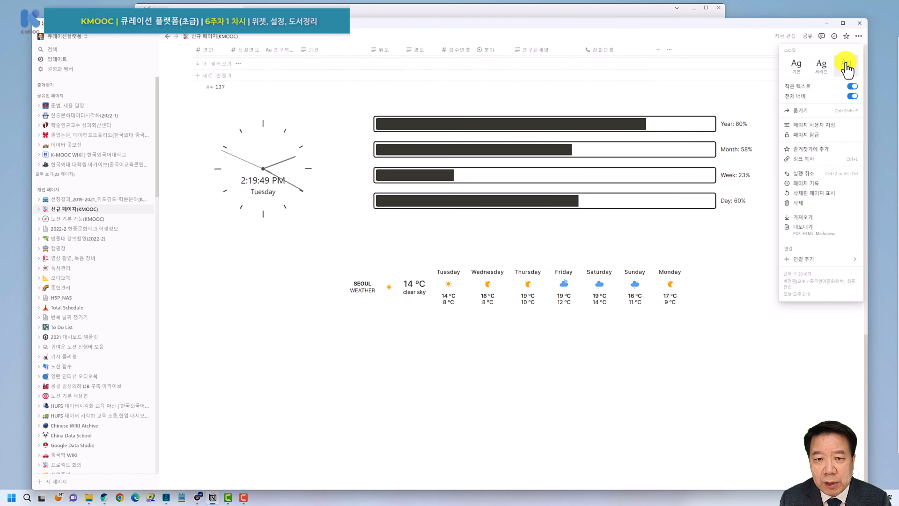
left_click(797, 68)
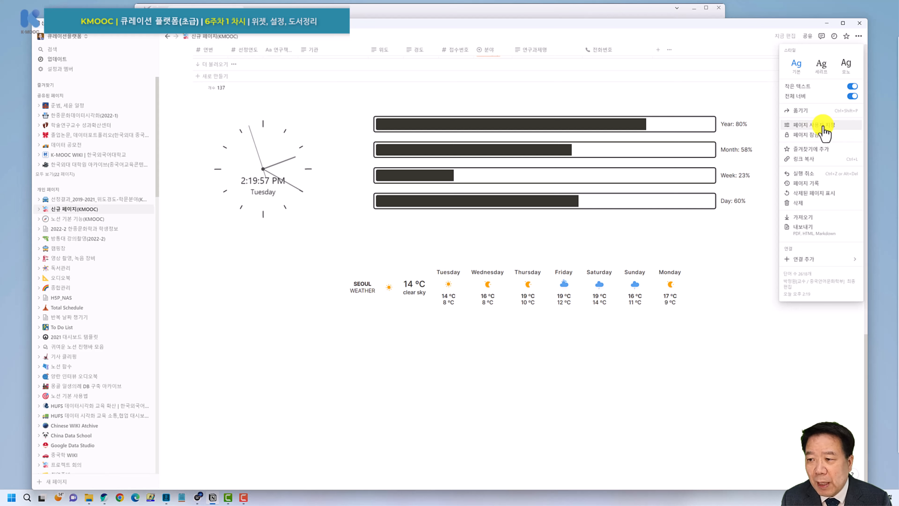
left_click(821, 125)
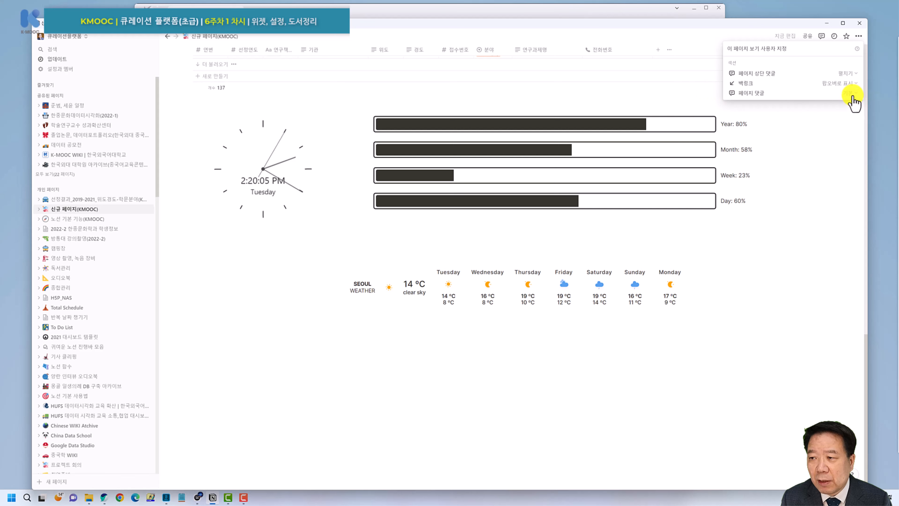
Leave 페이지 상단 댓글 and 페이지 댓글 at their current settings and reopen the page options.
left_click(846, 73)
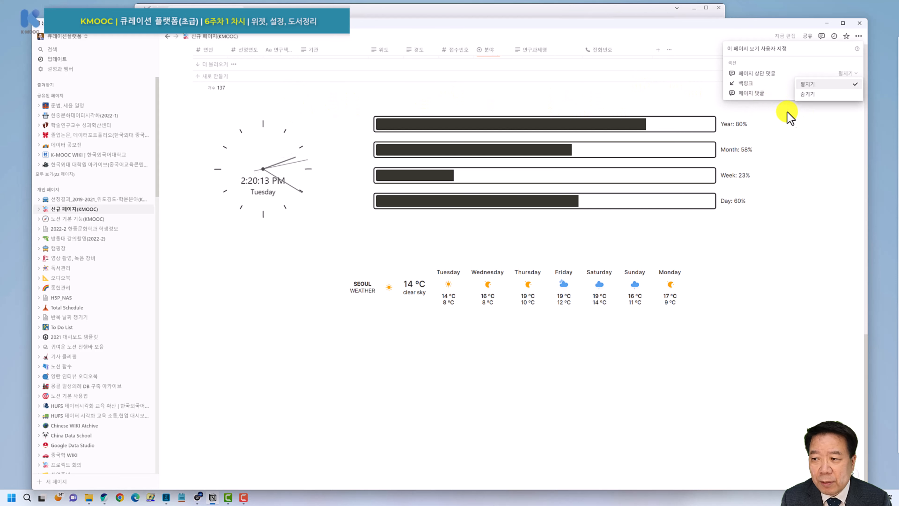
left_click(693, 89)
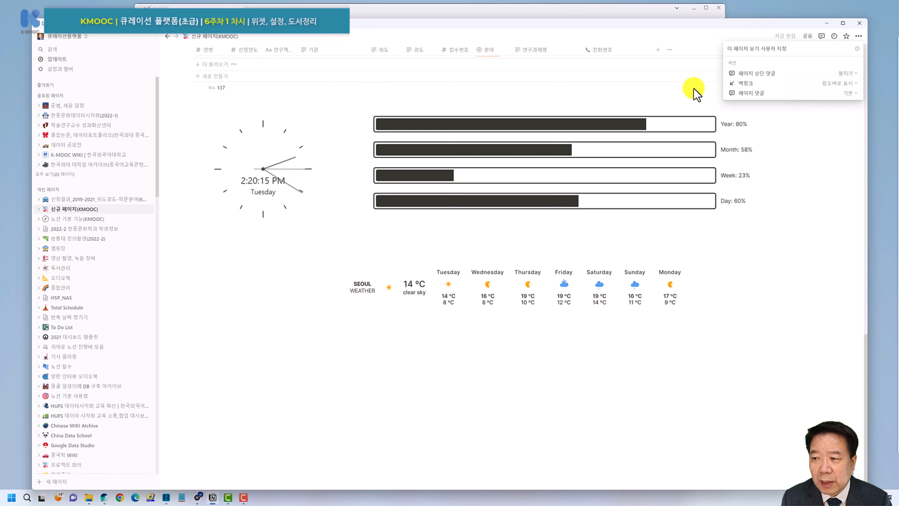
left_click(851, 93)
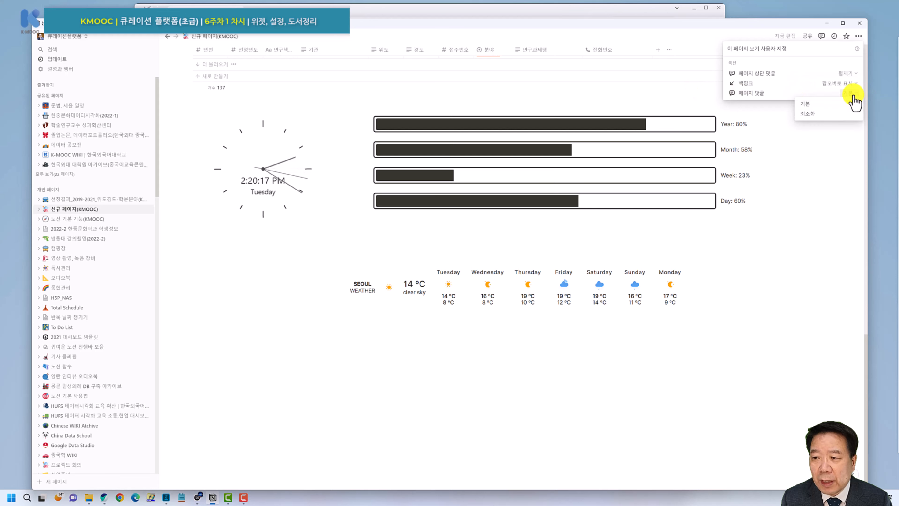
left_click(792, 79)
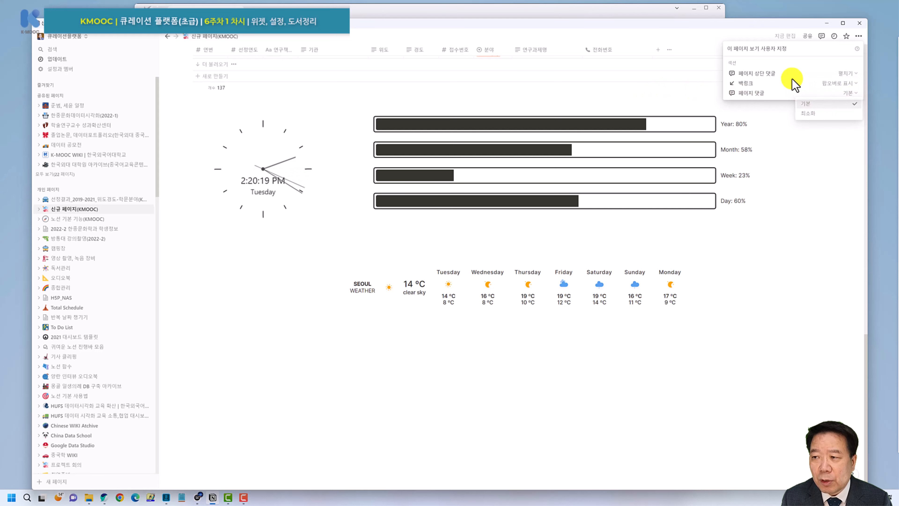
left_click(860, 40)
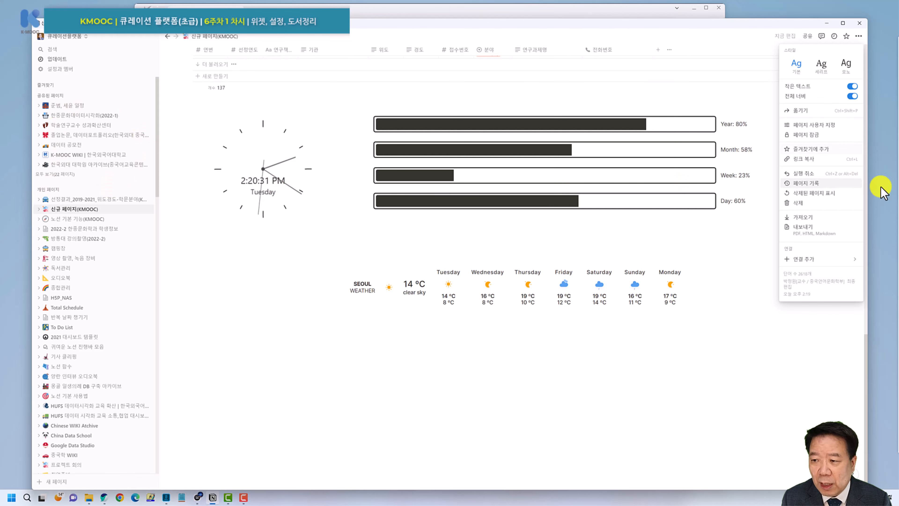
Preview the 10:13 version in page history and cancel without restoring it.
left_click(811, 185)
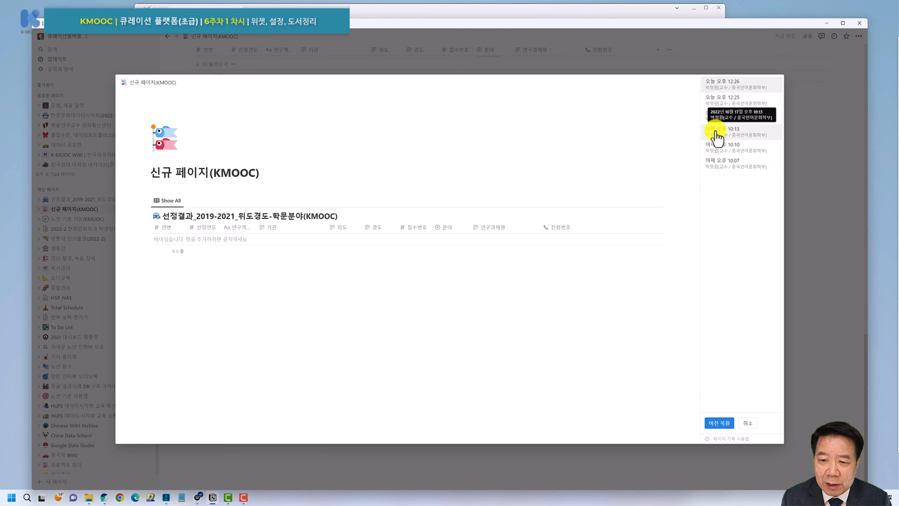
left_click(719, 139)
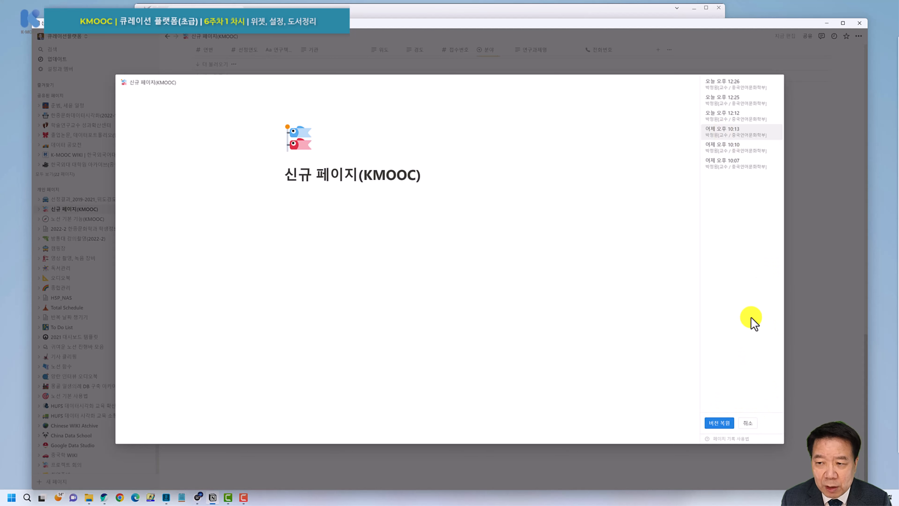
left_click(748, 424)
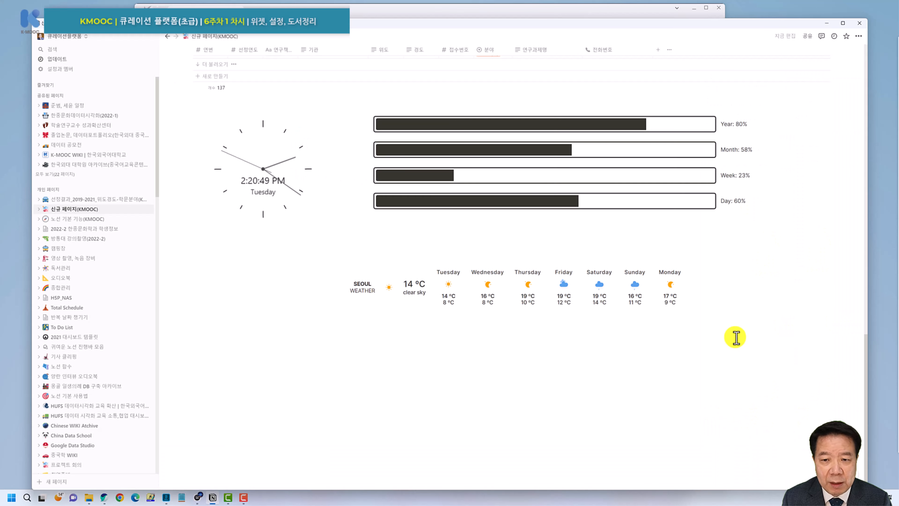
left_click(858, 37)
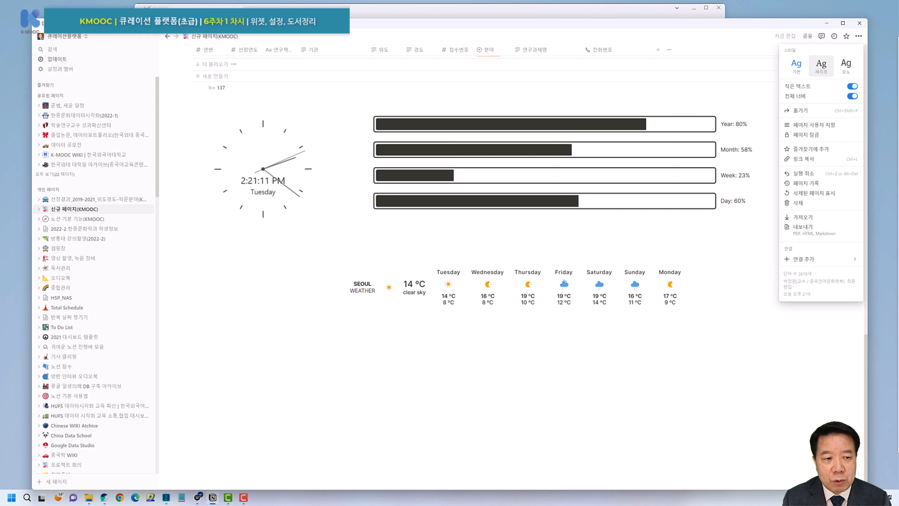
left_click(843, 259)
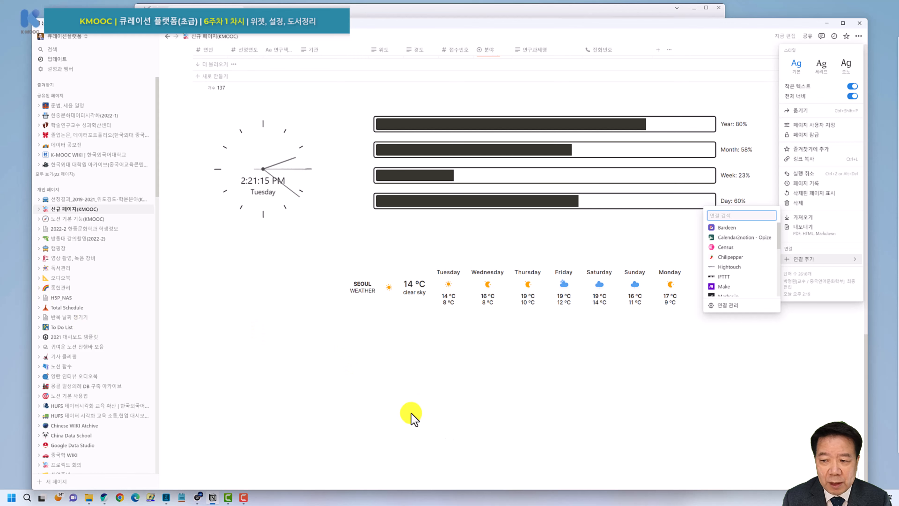
left_click(429, 396)
scroll(70, 355, "down", 15)
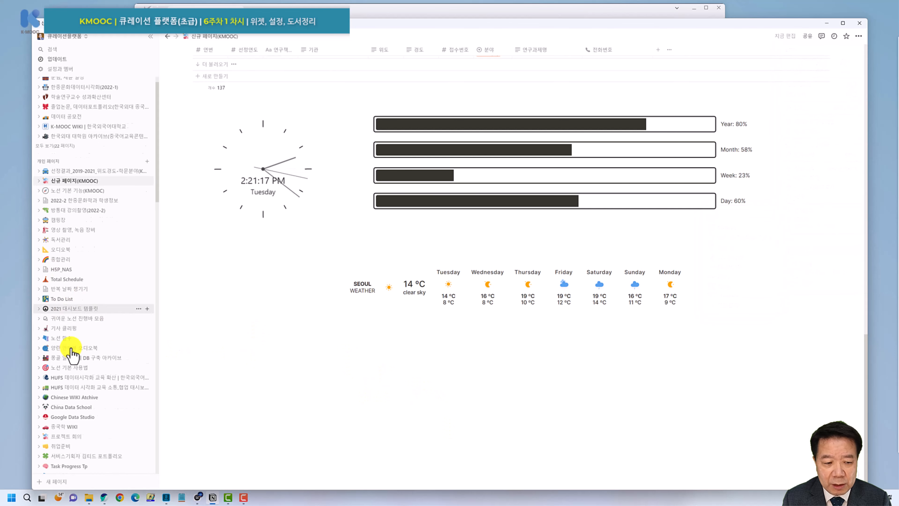
scroll(92, 397, "down", 8)
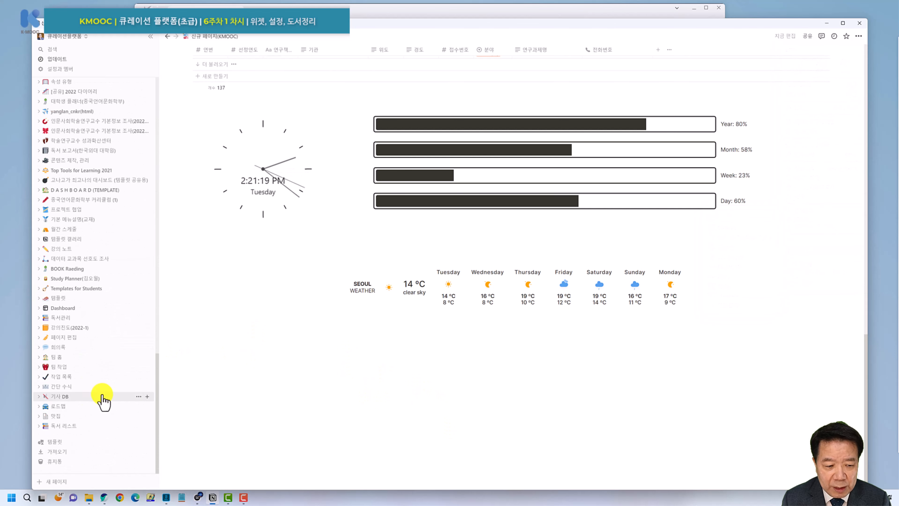
Open the template gallery and preview the 클래스 메모, 취업 원서 and 성적 산출기 templates.
left_click(70, 443)
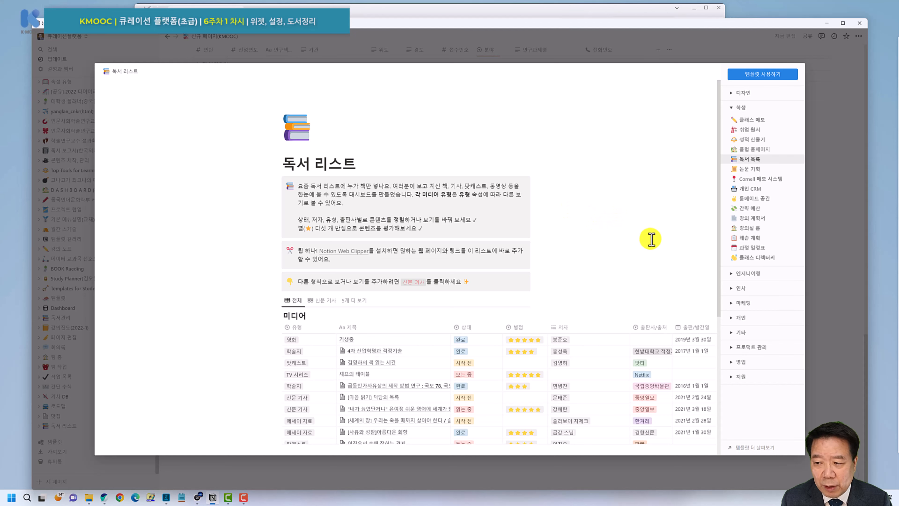
left_click(753, 120)
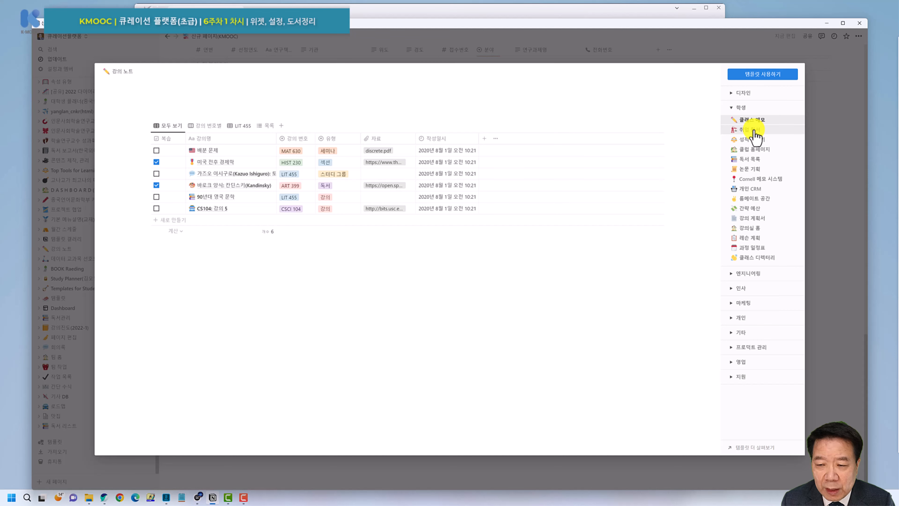
left_click(754, 130)
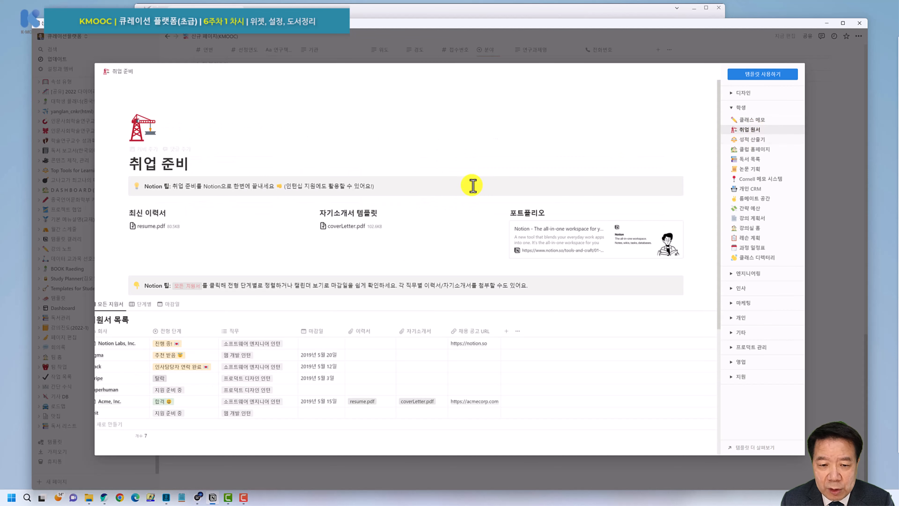
scroll(417, 232, "down", 1)
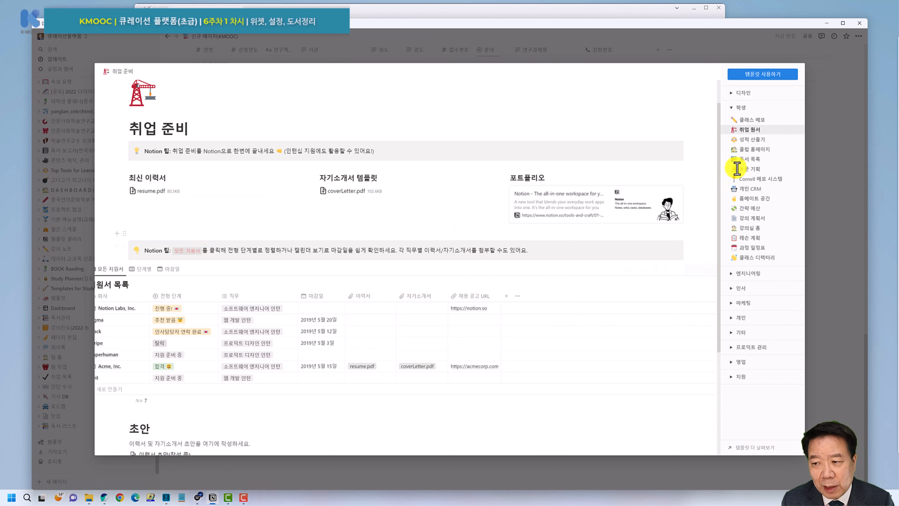
left_click(747, 139)
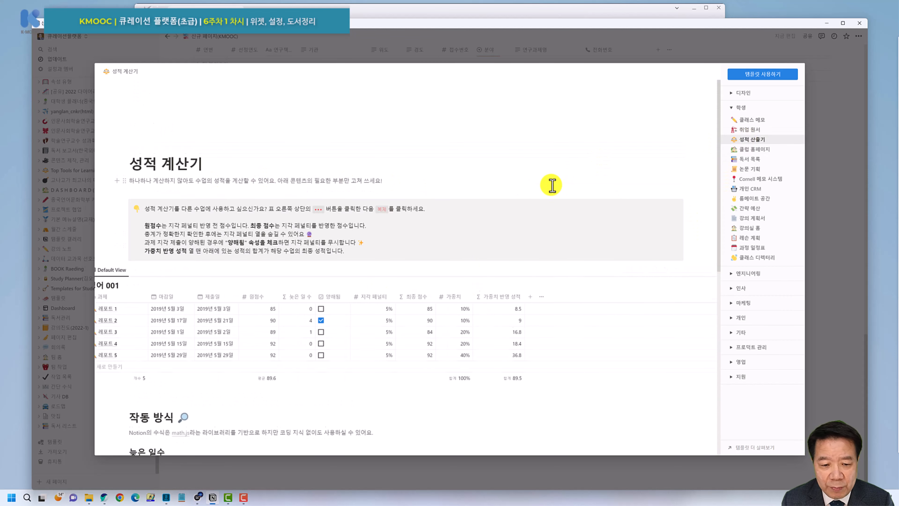
scroll(552, 184, "down", 2)
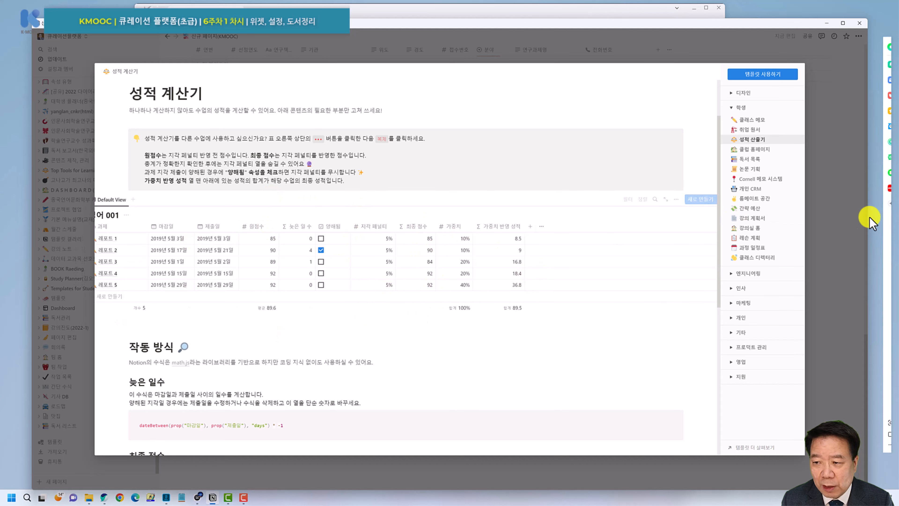
Preview the 독서 목록, 강의 계획서 and 강의 홈페이지 student templates.
left_click(750, 159)
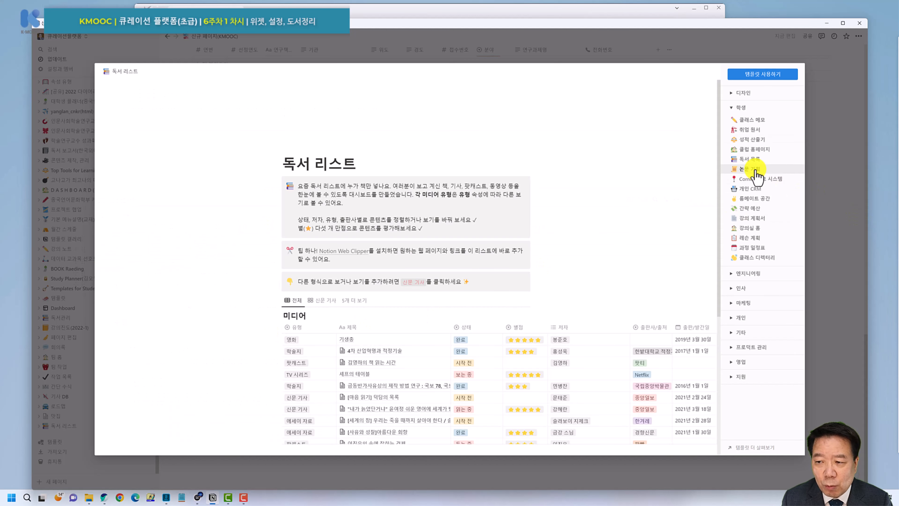
scroll(582, 232, "down", 2)
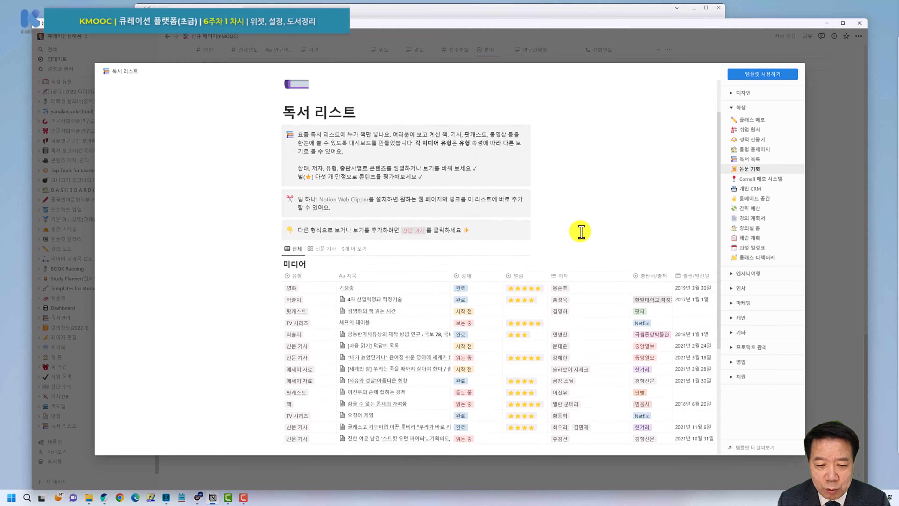
scroll(581, 232, "down", 2)
scroll(487, 297, "up", 4)
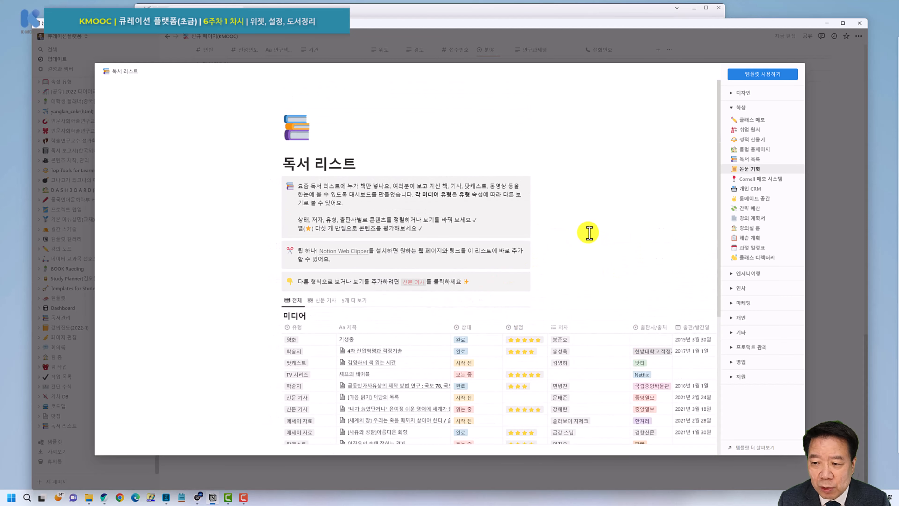
left_click(752, 219)
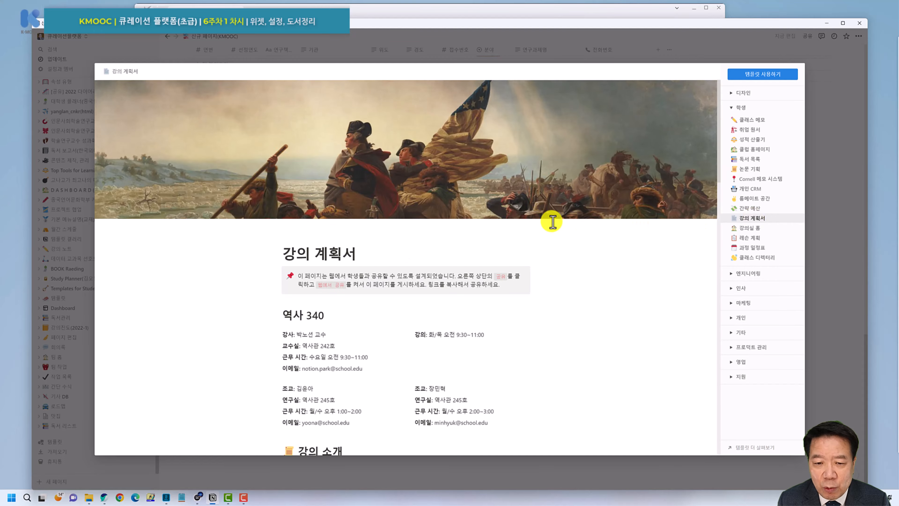
scroll(552, 222, "down", 7)
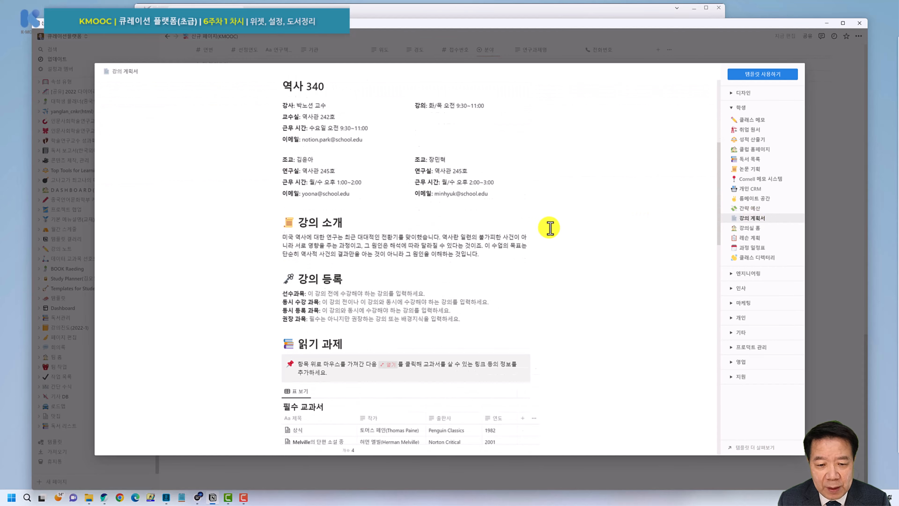
scroll(550, 227, "down", 14)
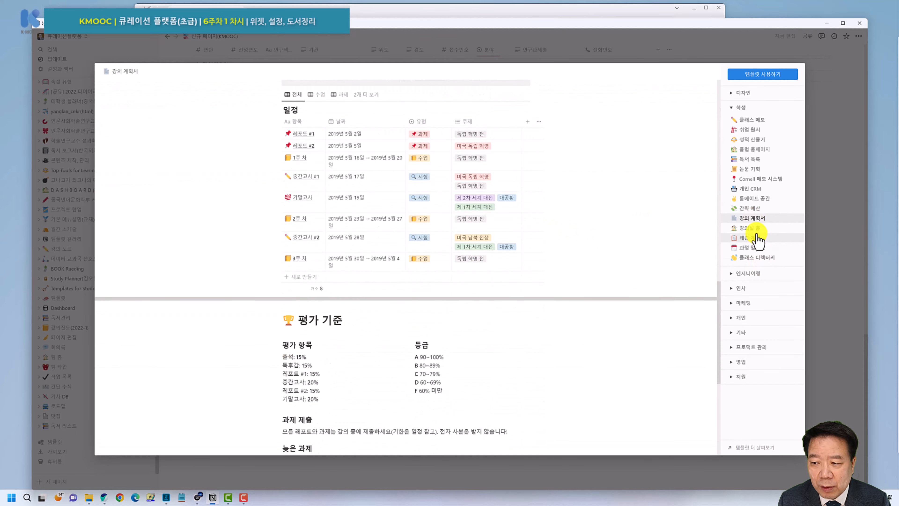
left_click(754, 229)
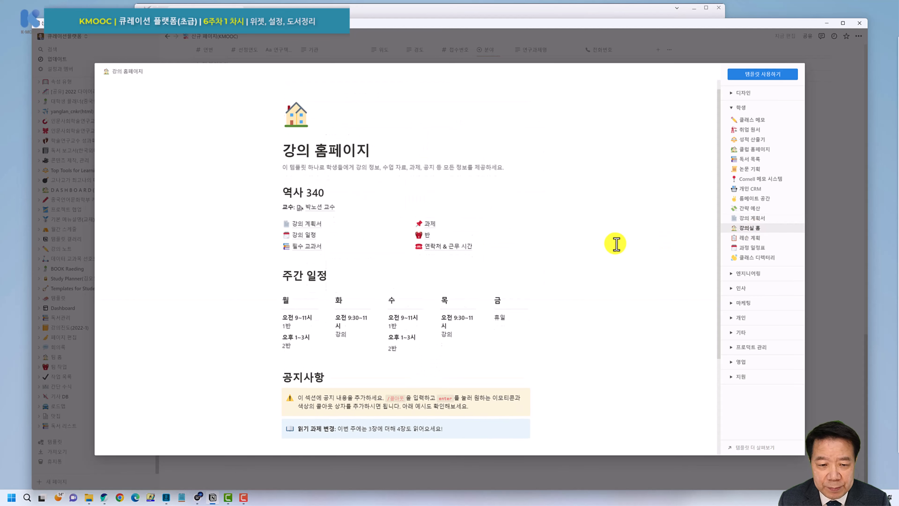
scroll(616, 244, "down", 3)
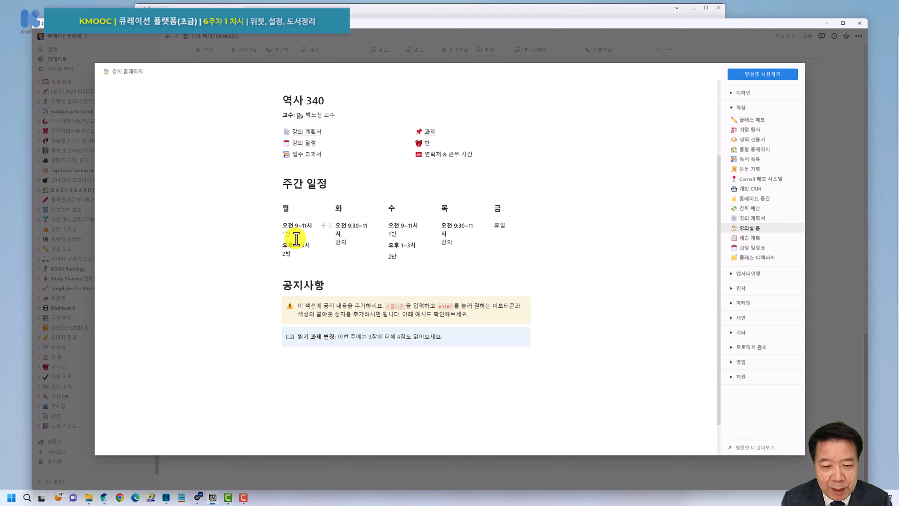
scroll(547, 244, "up", 2)
scroll(547, 244, "up", 1)
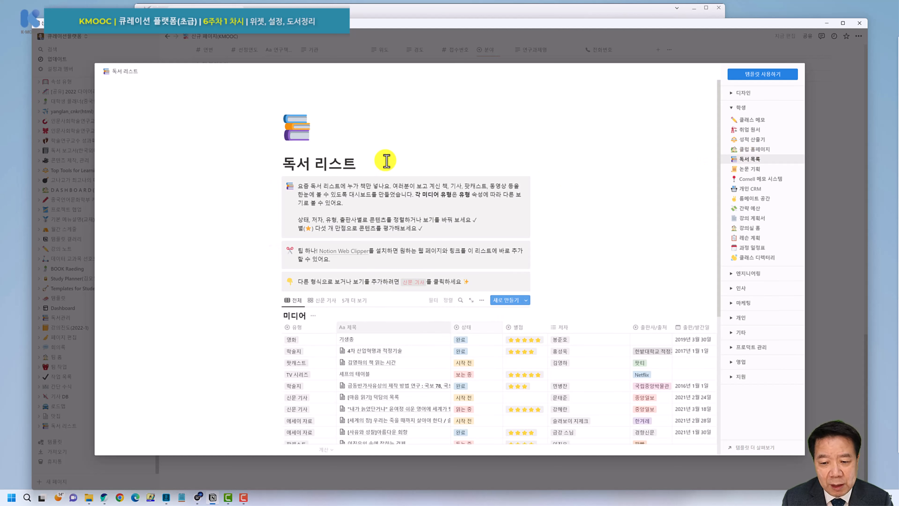
Duplicate the 독서 리스트 template into the workspace with 템플릿 사용하기.
left_click(749, 74)
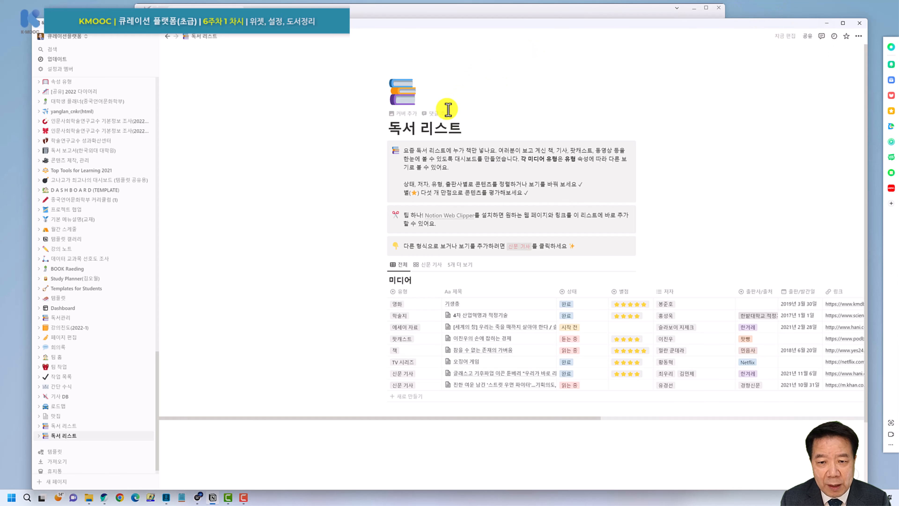
Add a cover image and retitle the page from 독서 리스트 to 독서 일지.
left_click(403, 113)
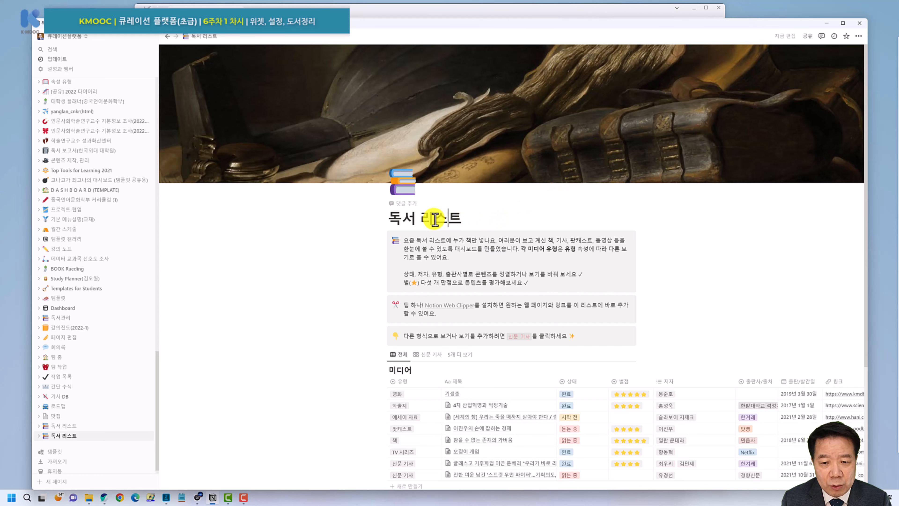
left_click_drag(425, 220, 551, 217)
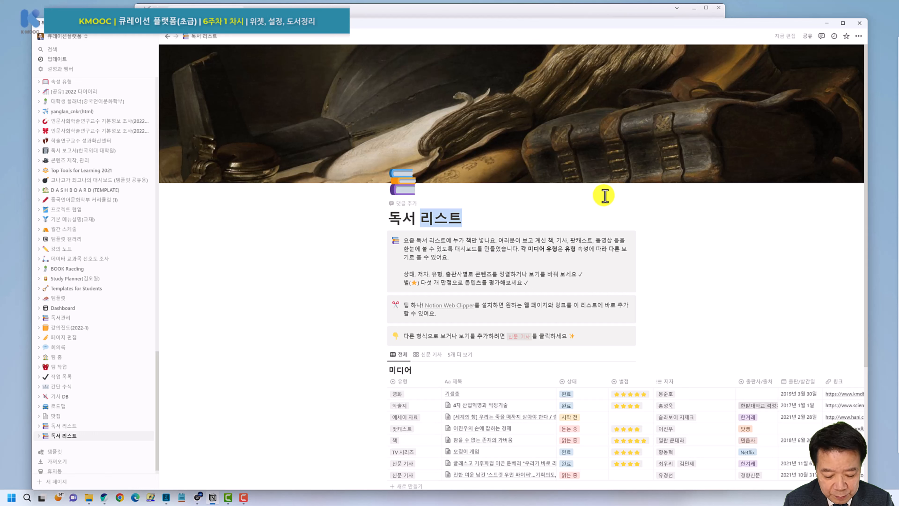
type("tk")
key("BackSpace")
key("BackSpace")
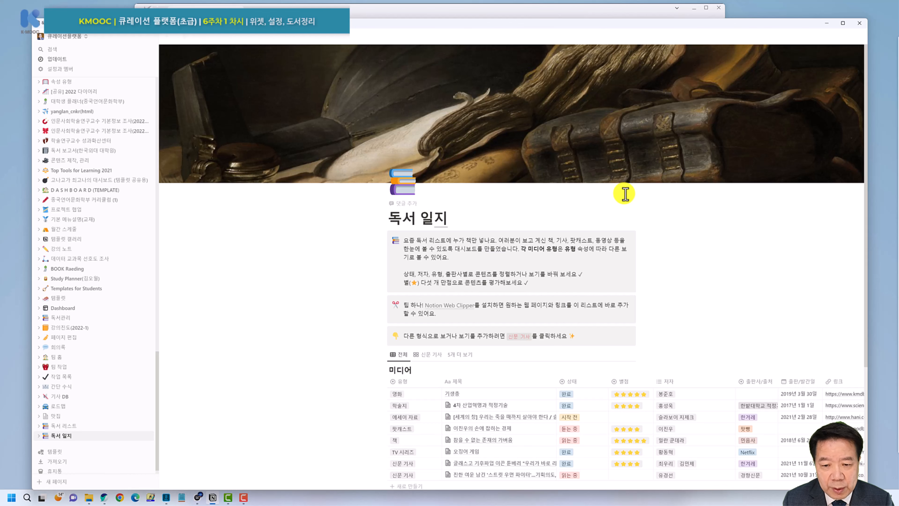
scroll(599, 242, "down", 2)
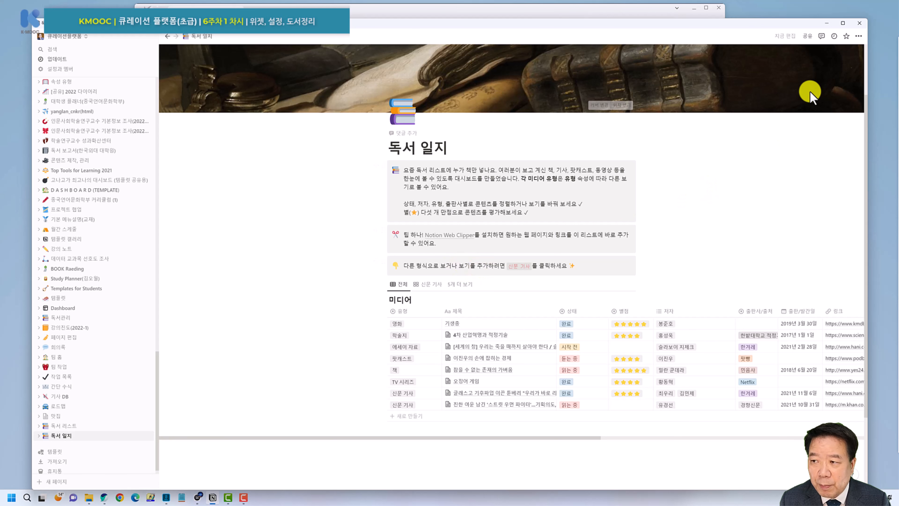
Turn on small text and full width for the page.
left_click(858, 36)
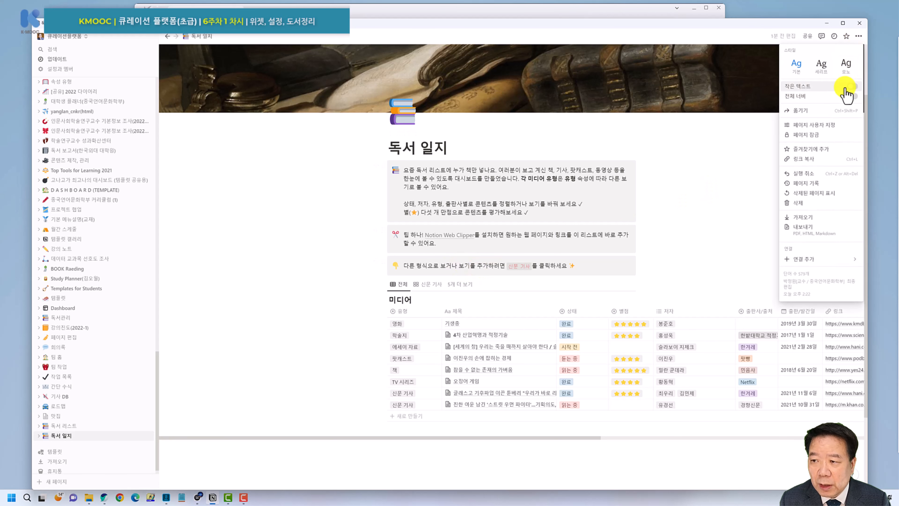
left_click(854, 86)
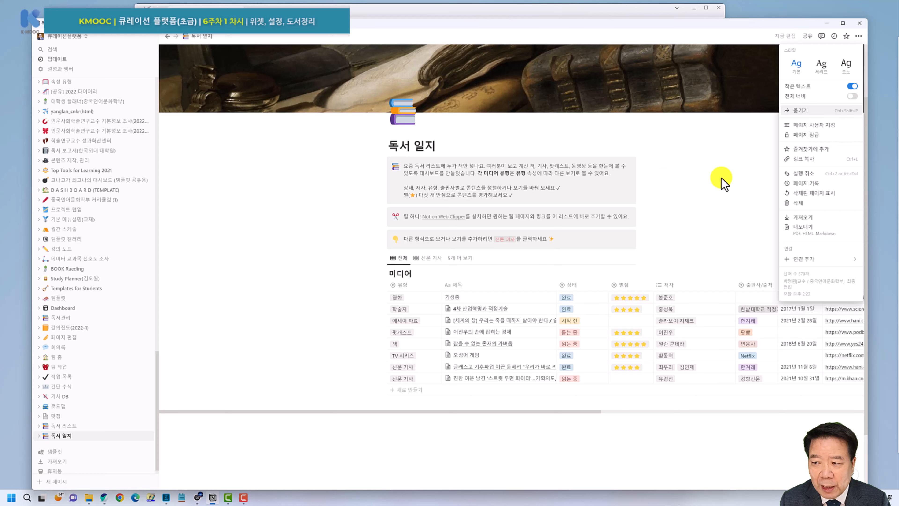
left_click(853, 96)
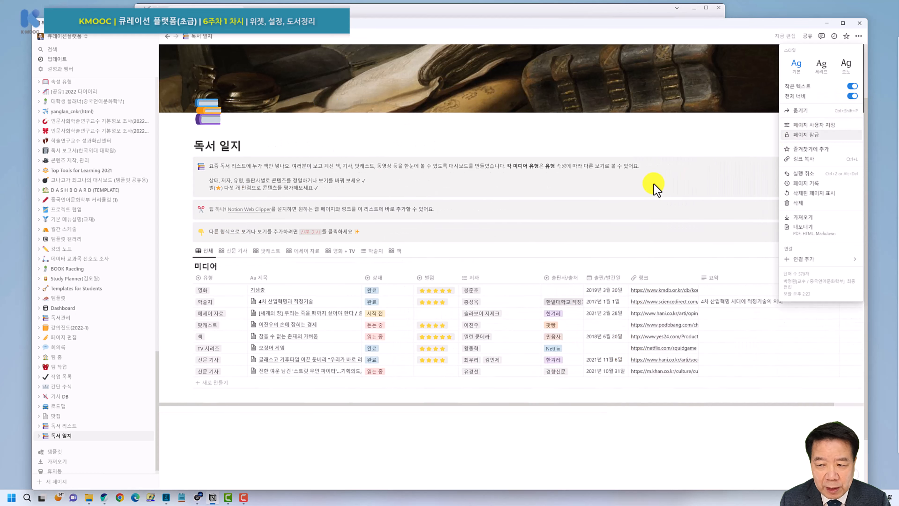
left_click(499, 190)
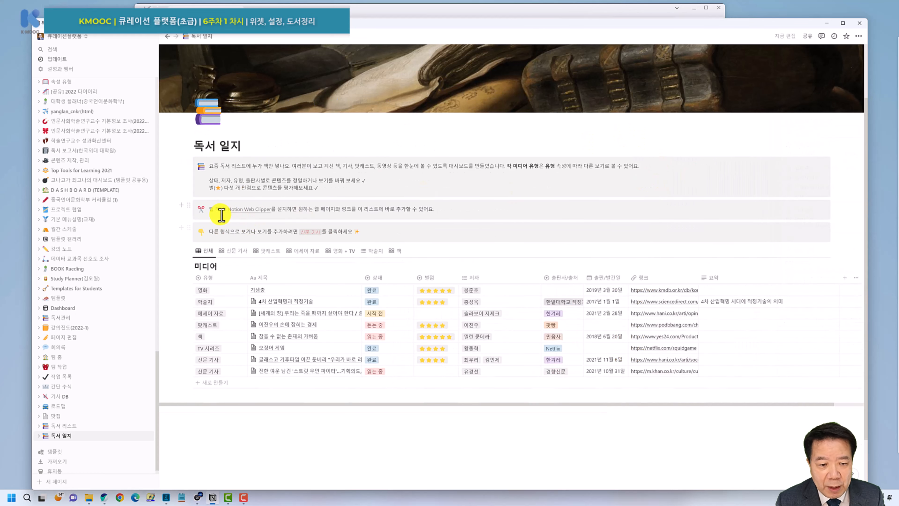
Arrange the three callouts side by side in columns, widening the first and tip columns.
left_click_drag(191, 207, 839, 179)
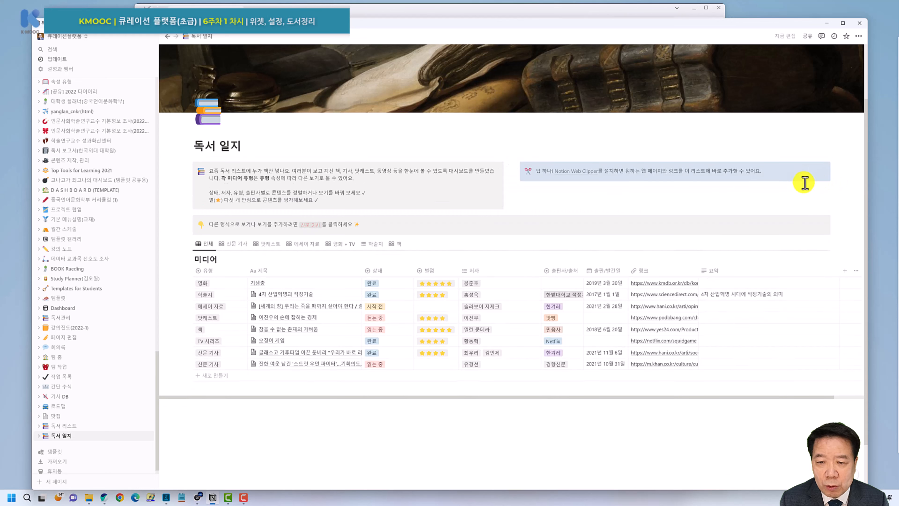
left_click_drag(190, 224, 839, 169)
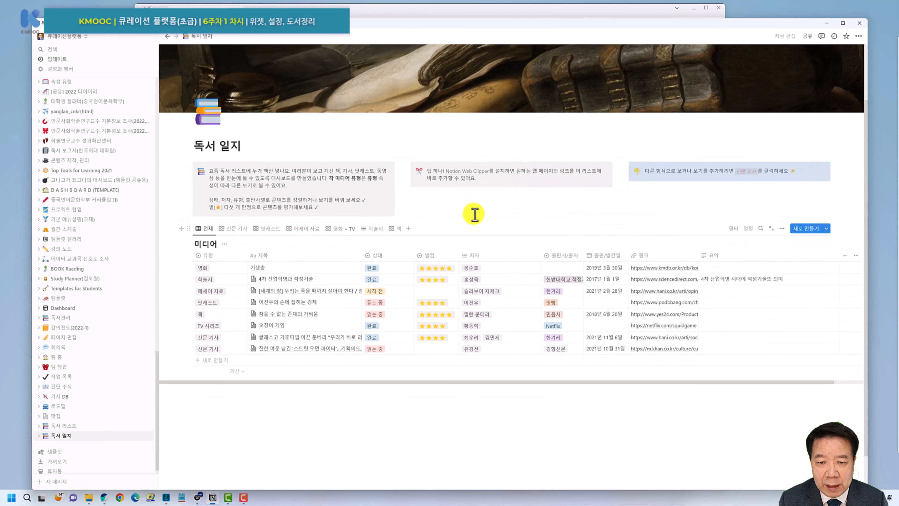
left_click(469, 207)
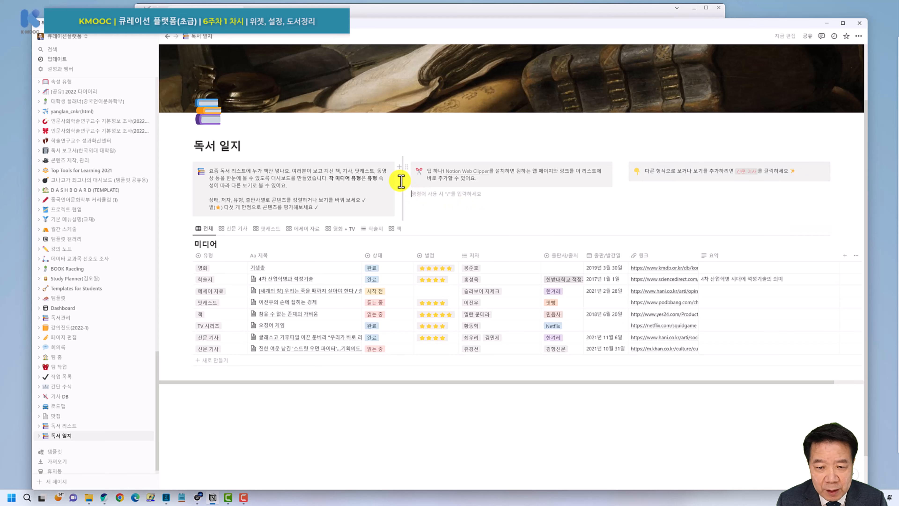
left_click_drag(410, 180, 455, 183)
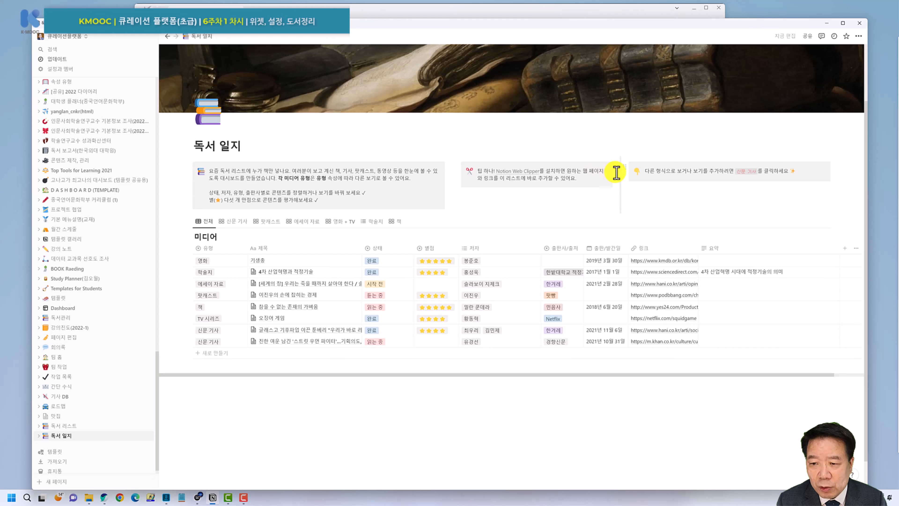
left_click_drag(621, 172, 676, 174)
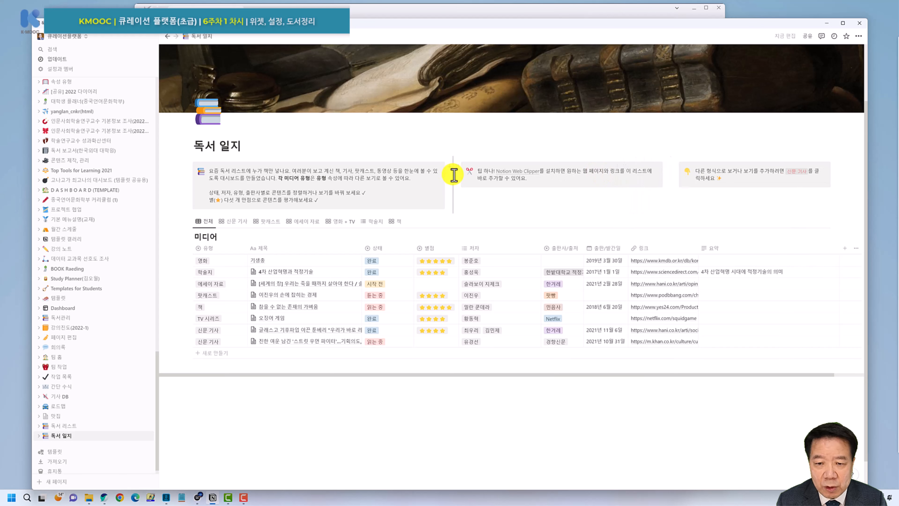
left_click_drag(454, 175, 492, 176)
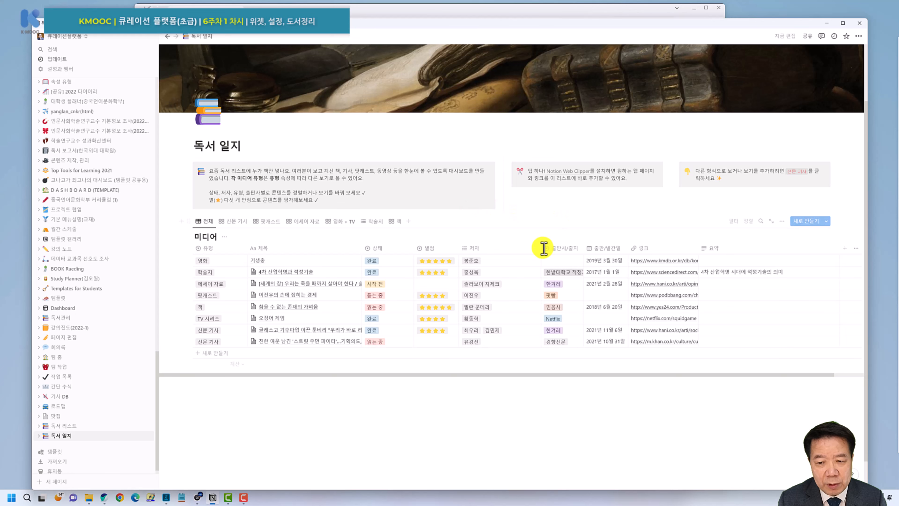
scroll(394, 399, "down", 1)
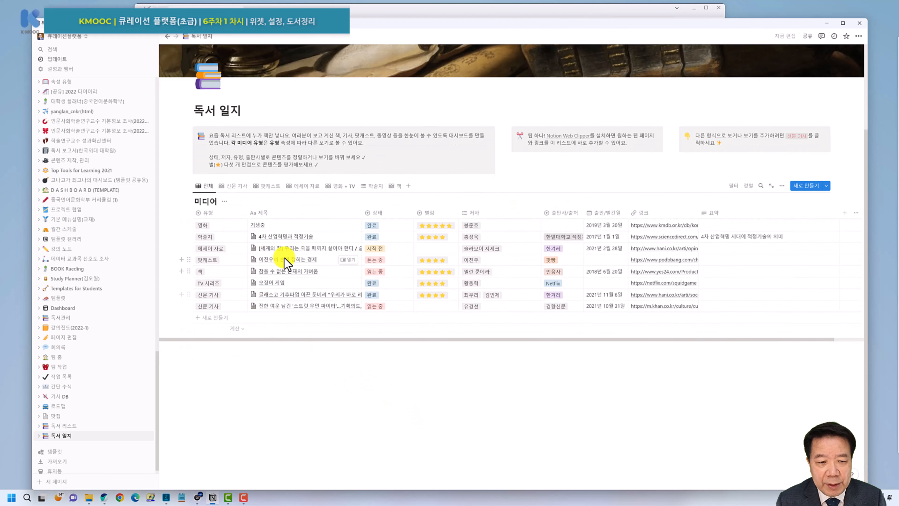
left_click(396, 187)
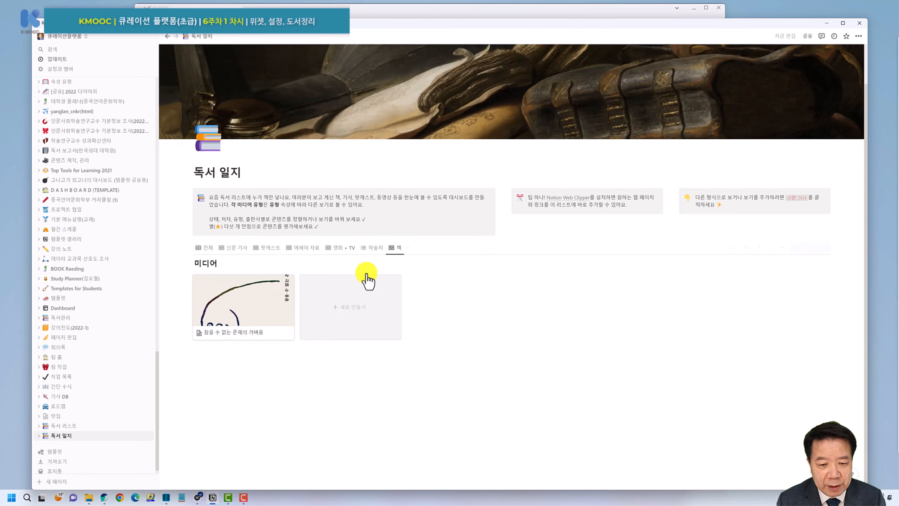
left_click(376, 249)
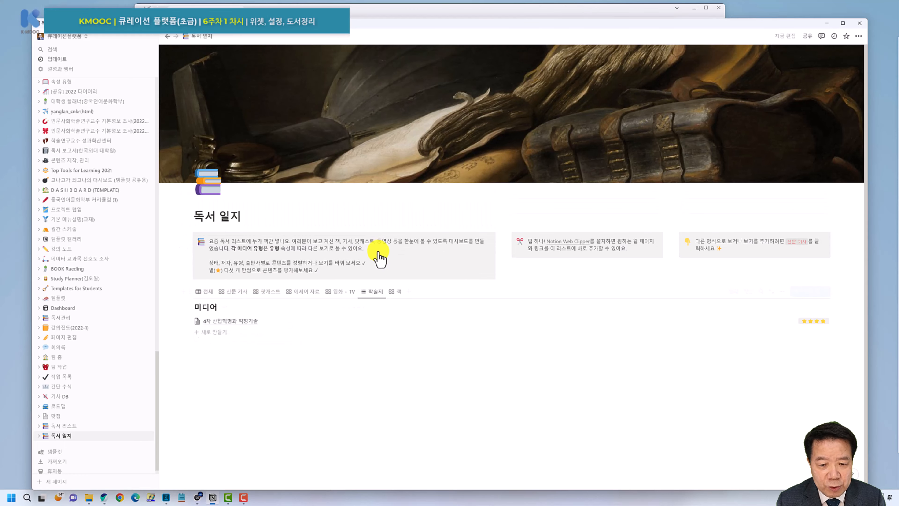
left_click(338, 293)
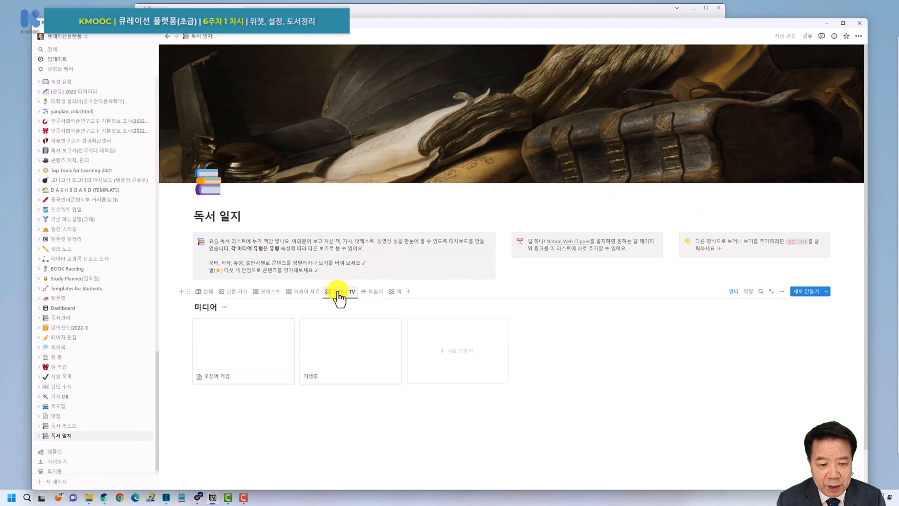
left_click(309, 294)
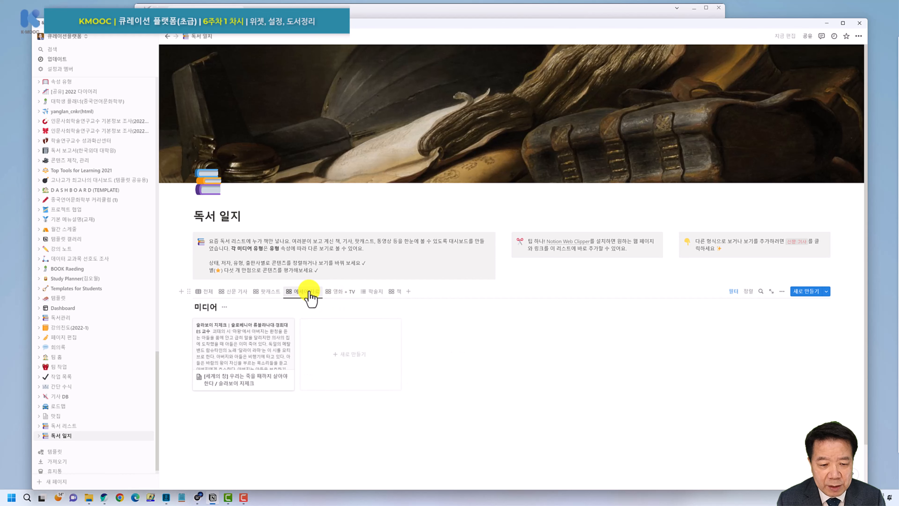
scroll(311, 295, "down", 2)
left_click(272, 241)
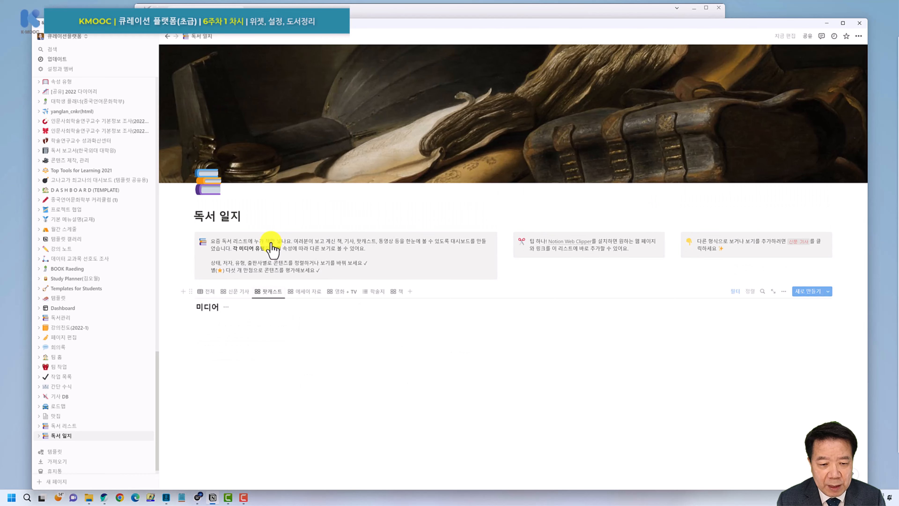
left_click(238, 293)
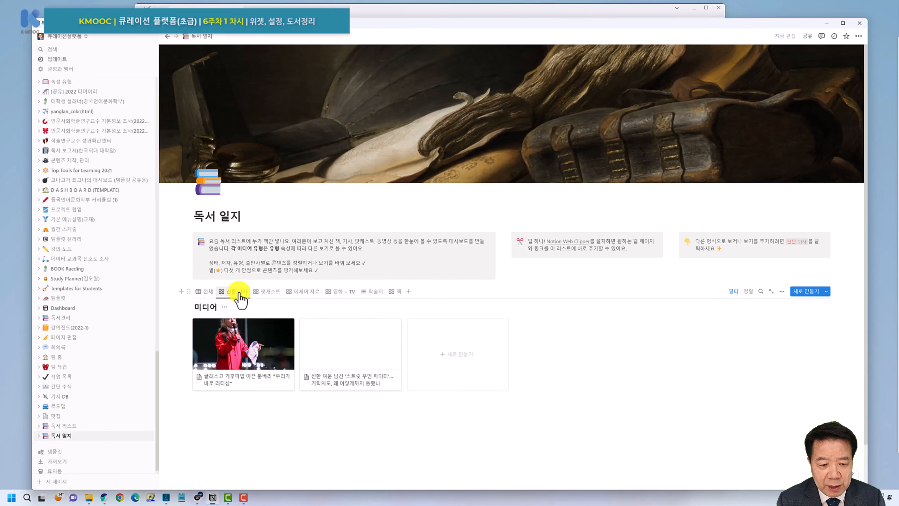
scroll(239, 294, "down", 2)
left_click(208, 245)
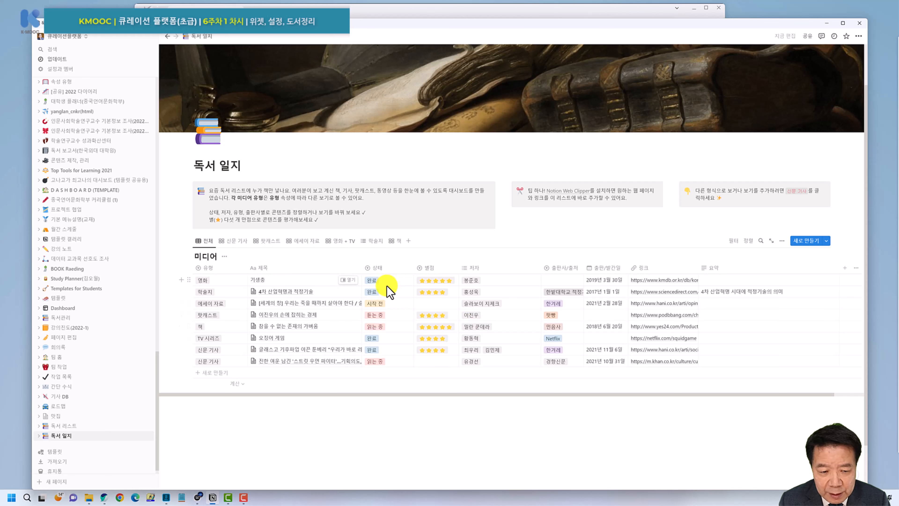
Close the 기생충 entry's 유형 options, keeping it as 영화, and scroll across the table.
left_click(218, 282)
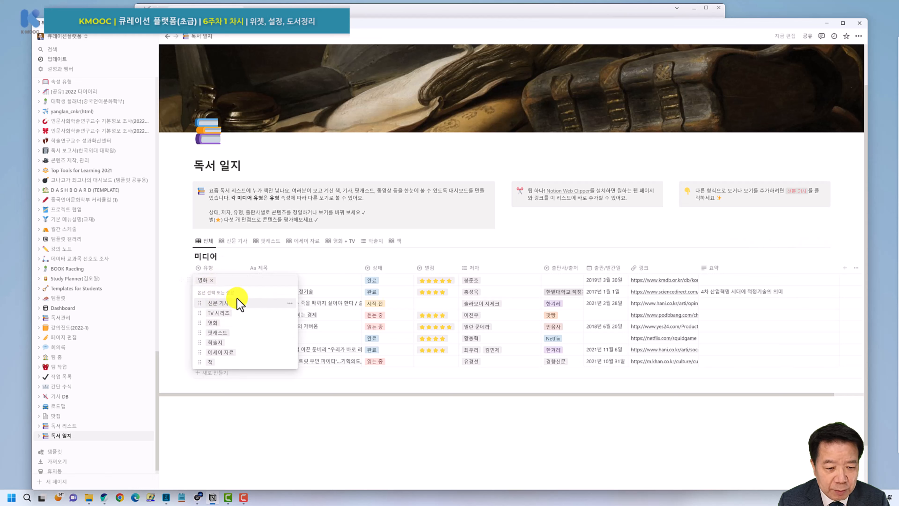
key("Escape")
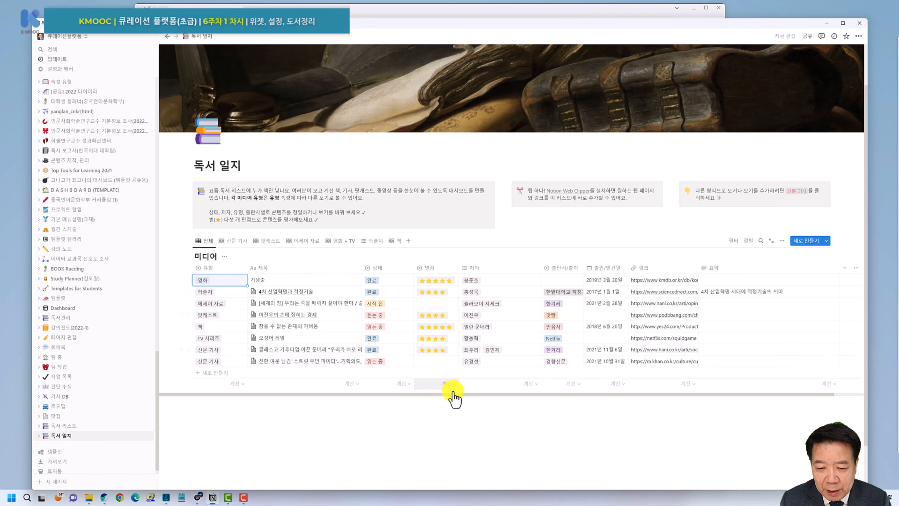
left_click_drag(455, 394, 623, 401)
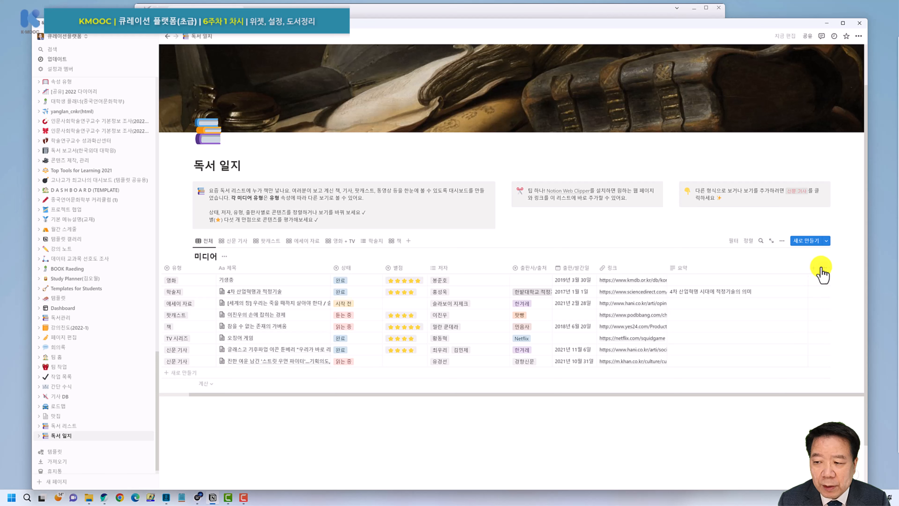
scroll(765, 274, "left", 2)
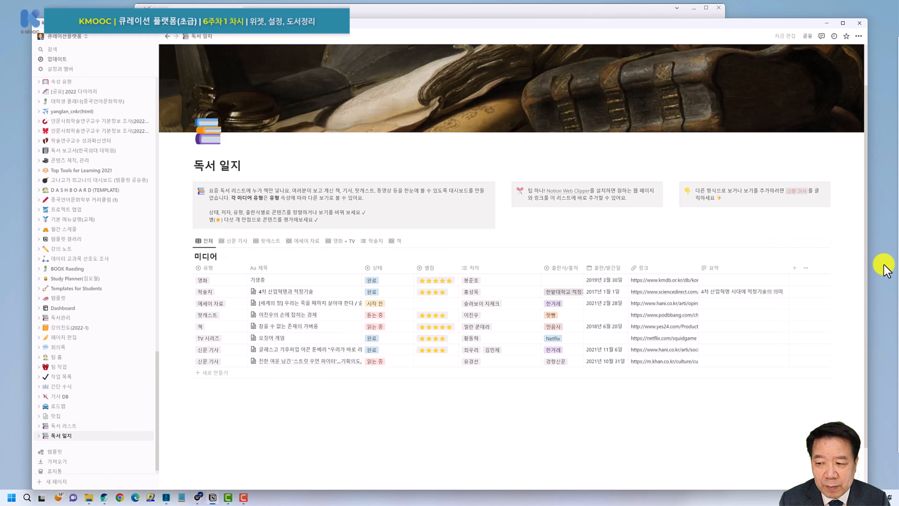
Add a 파일과 미디어 property named 표지 이미지 to the 미디어 table.
left_click(795, 268)
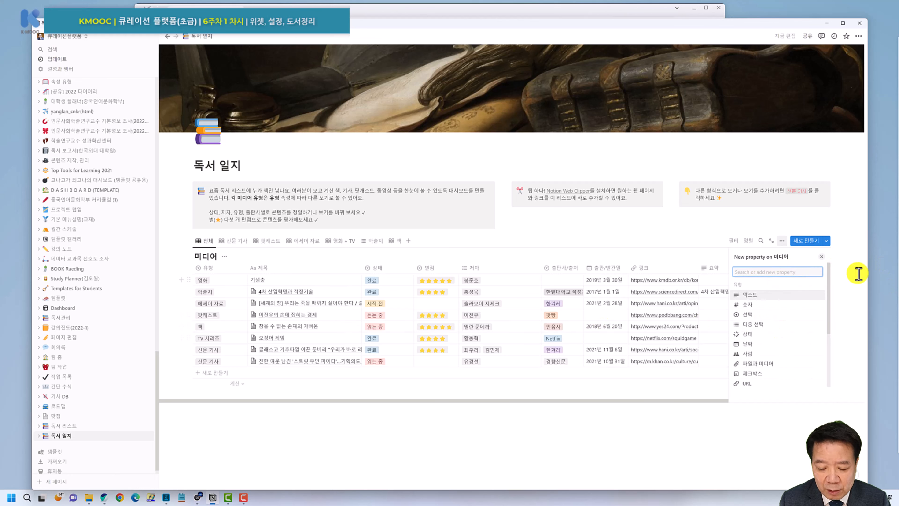
type("표")
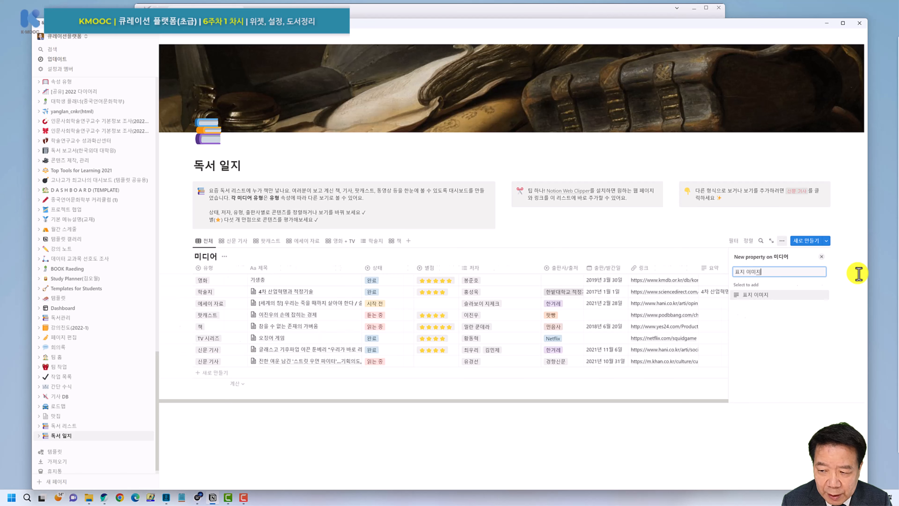
type("지 이미지")
left_click(819, 295)
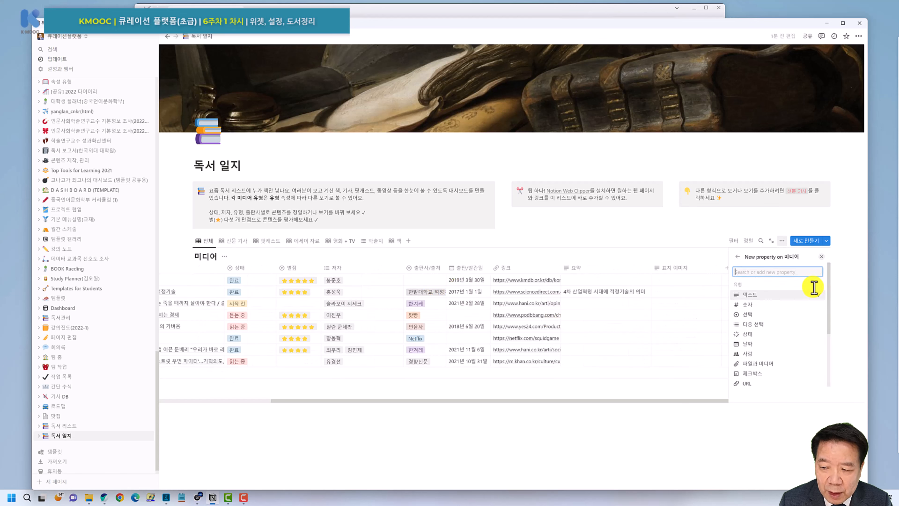
left_click(757, 363)
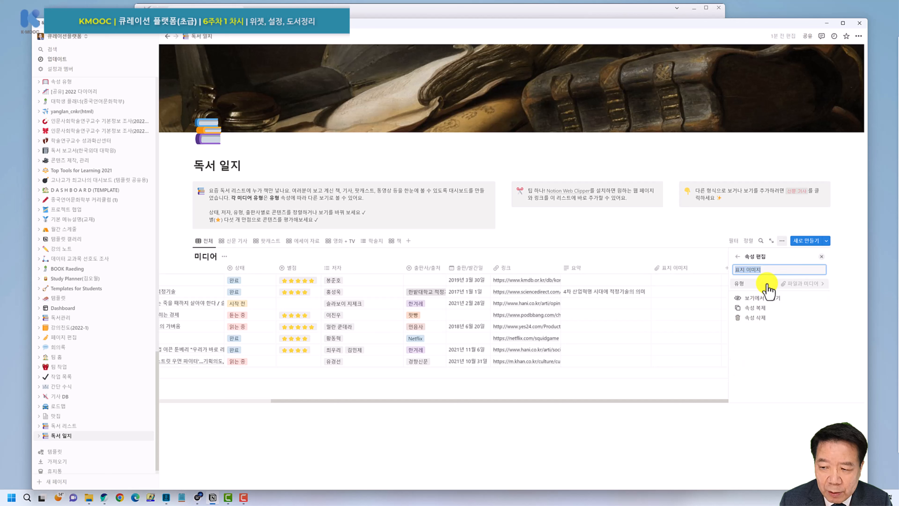
left_click(773, 394)
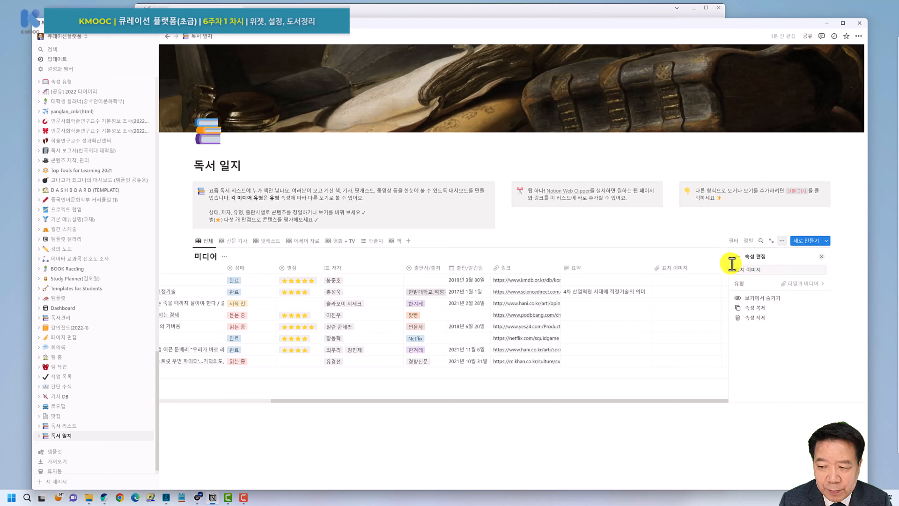
left_click(720, 258)
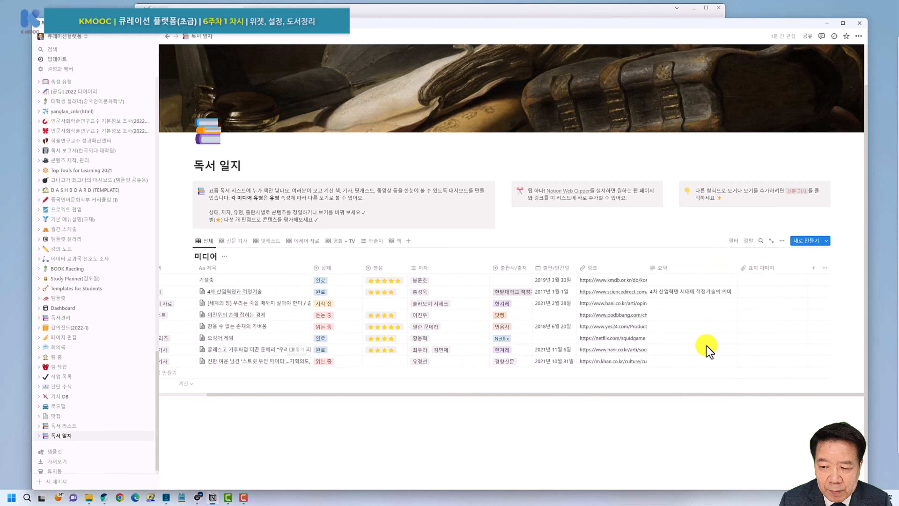
Open the first entry's 표지 이미지 cell, then bring up the browser's Startpage portal.
left_click(758, 281)
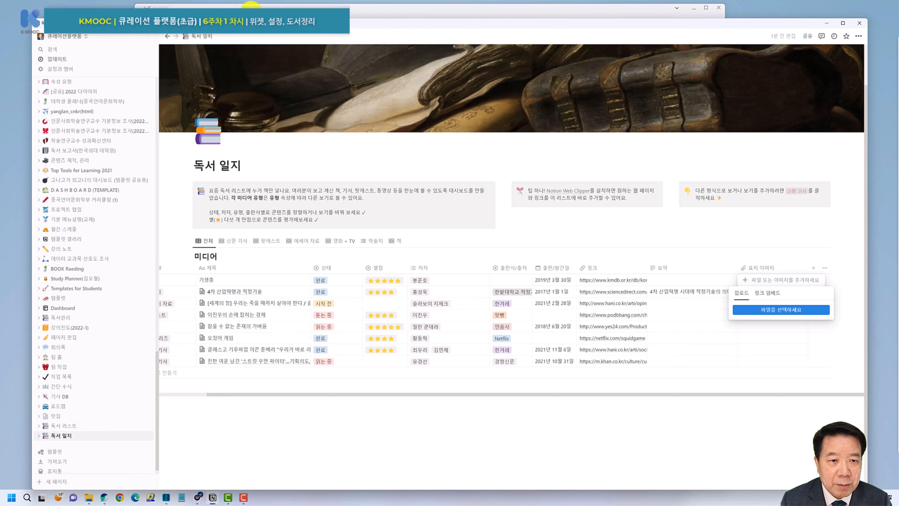
left_click(276, 5)
left_click(157, 36)
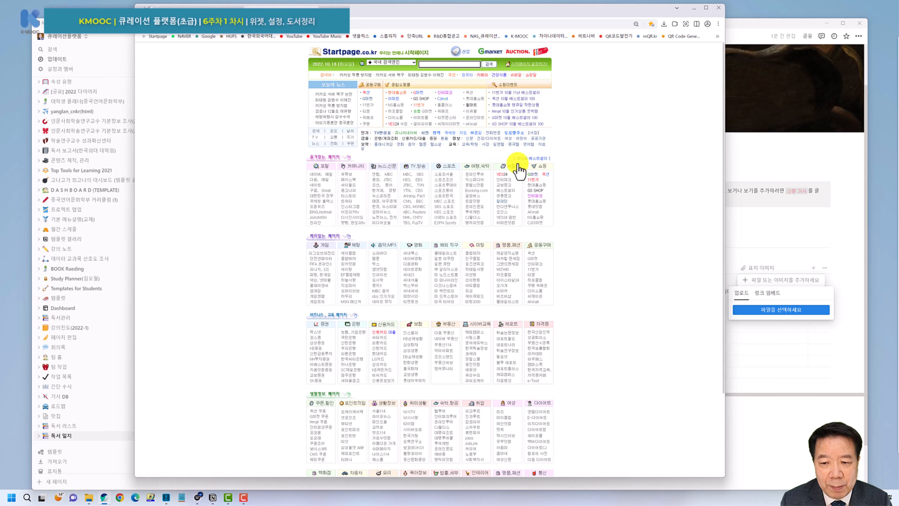
Search the Aladin bookstore for 데이터.
left_click(500, 201)
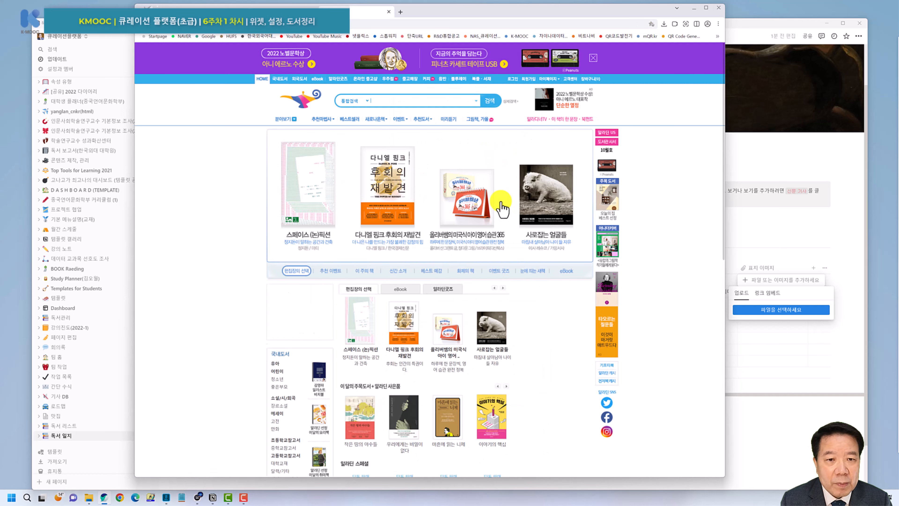
left_click(388, 102)
type("e")
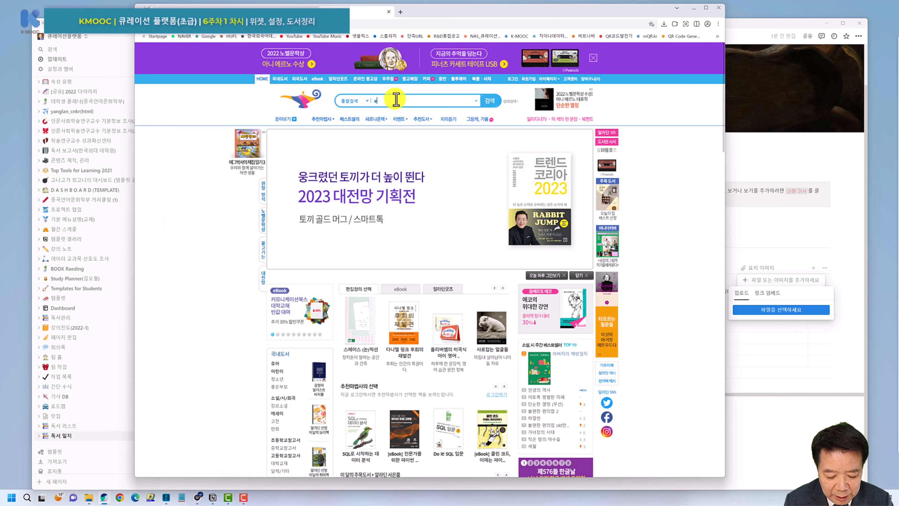
type("pald")
key("BackSpace")
key("BackSpace")
key("BackSpace")
key("BackSpace")
key("BackSpace")
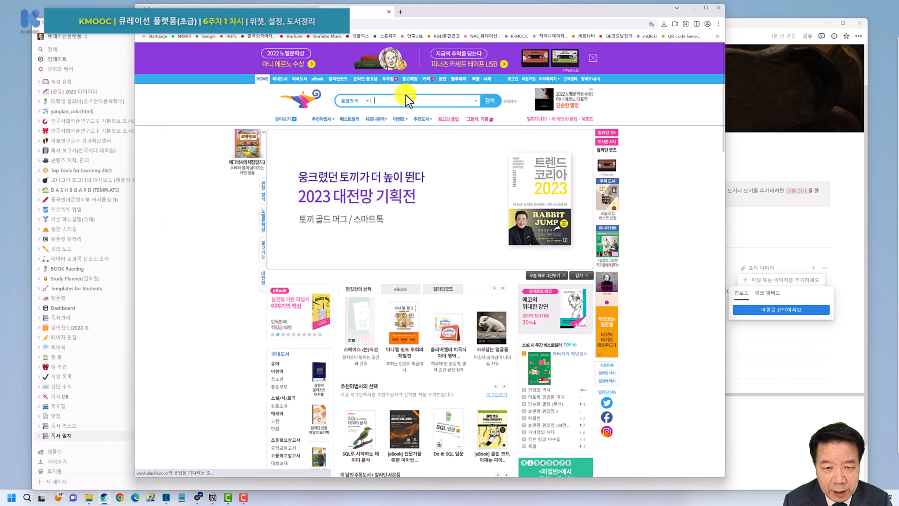
type("놋")
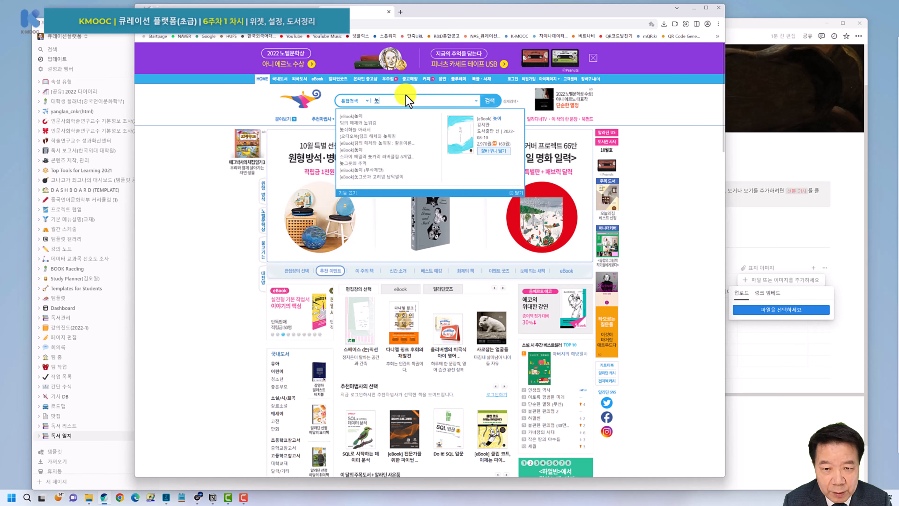
key("BackSpace")
type("데이터")
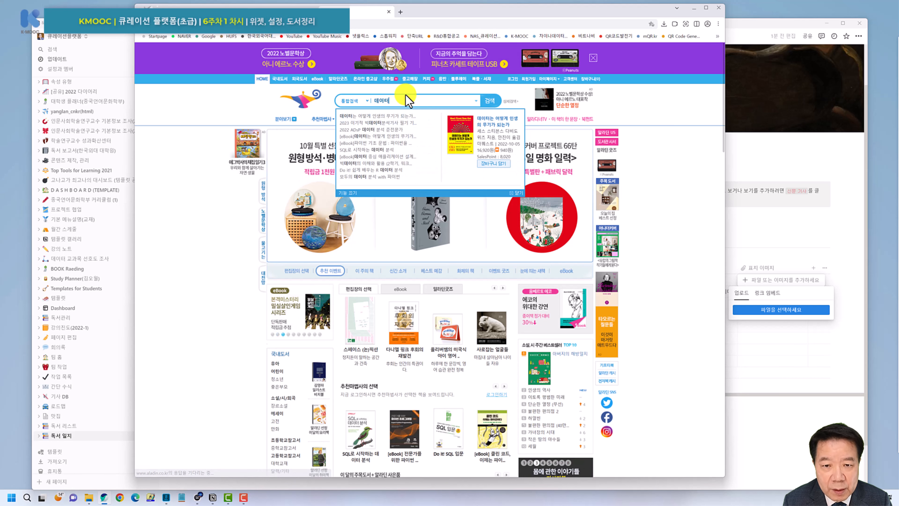
key("Return")
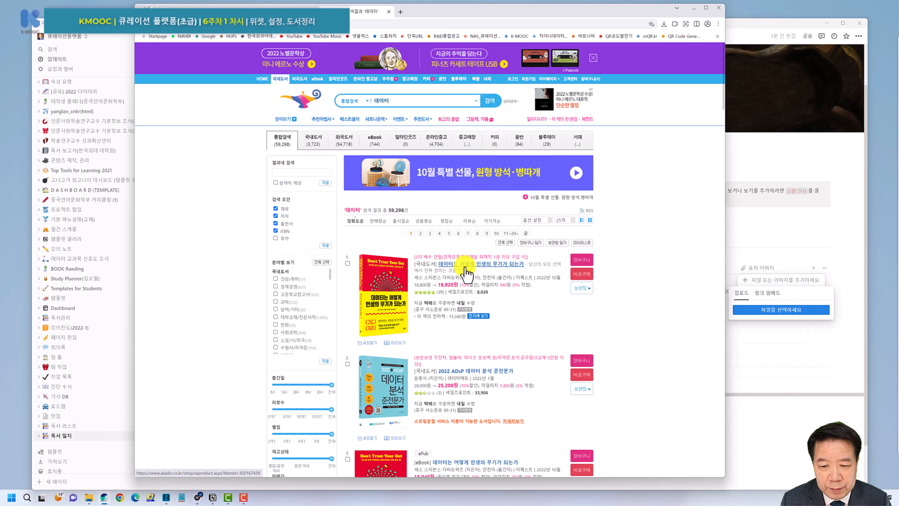
Copy the cover image address of 데이터는 어떻게 인생의 무기가 되는가 and return to Notion.
left_click(479, 271)
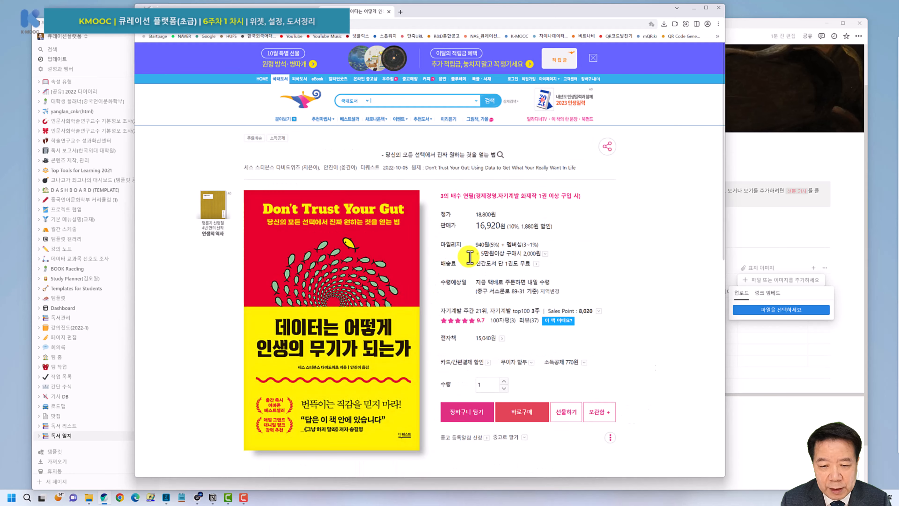
scroll(324, 183, "down", 4)
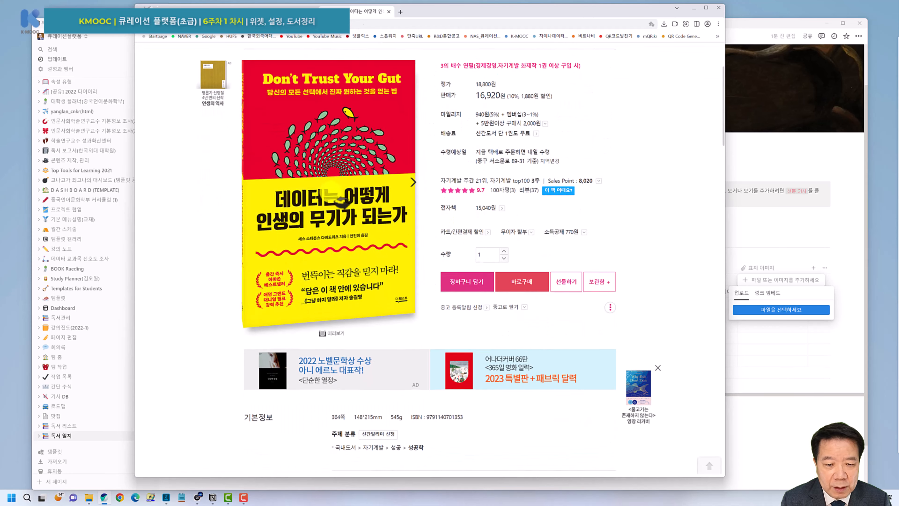
right_click(322, 182)
left_click(341, 222)
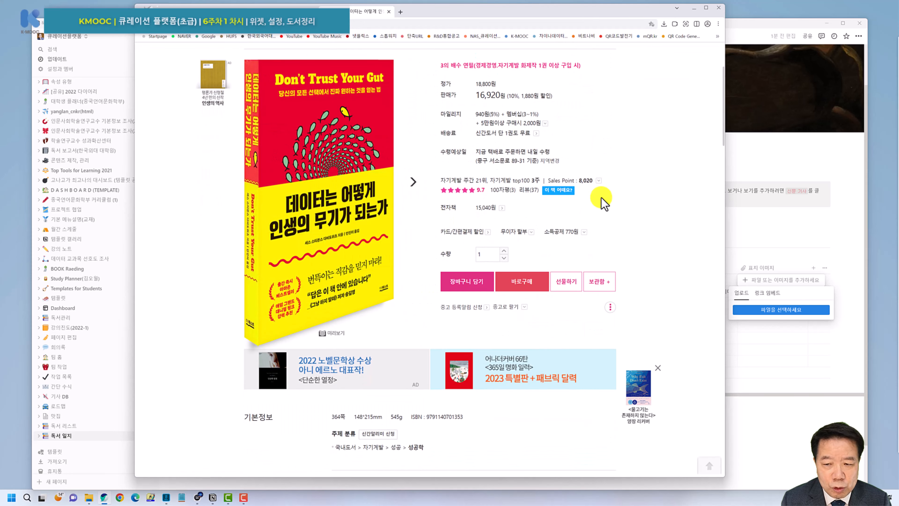
left_click(768, 159)
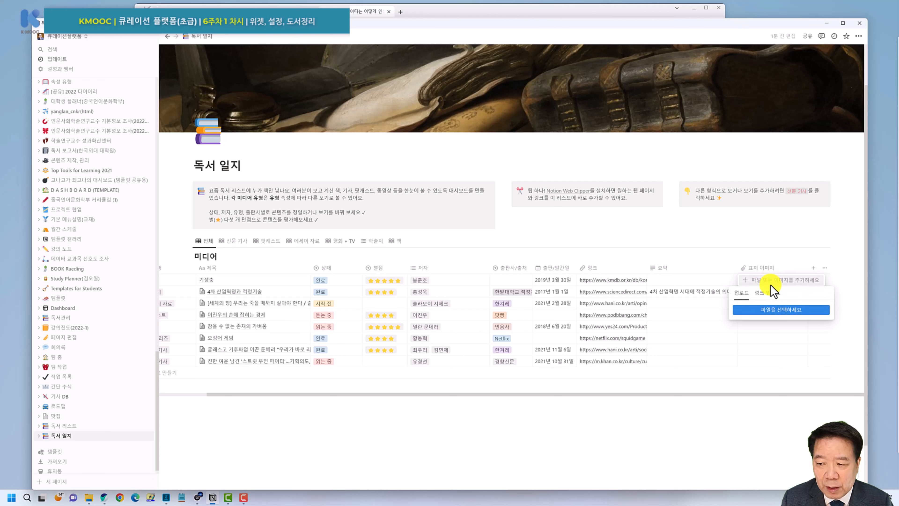
Embed pasted cover image links in the 표지 이미지 cells of the first entries through row 2.
left_click(759, 292)
key("ctrl+v")
left_click(773, 326)
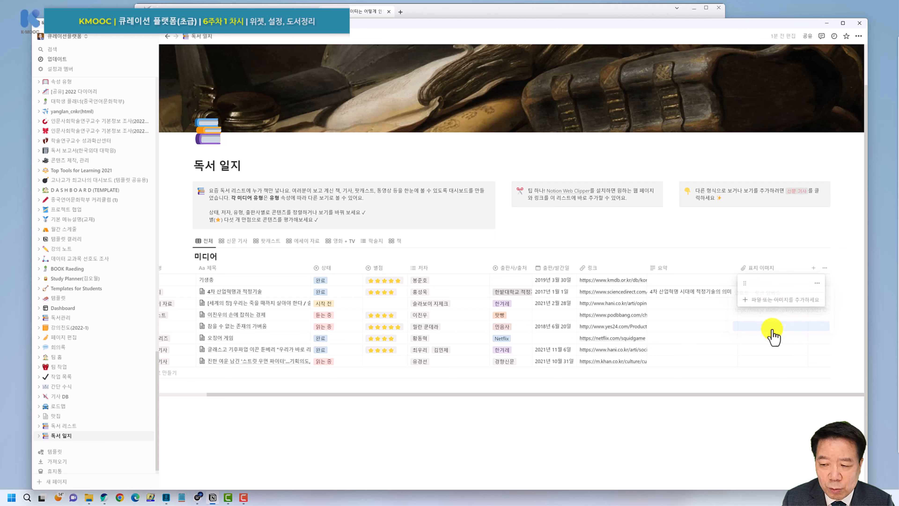
key("Escape")
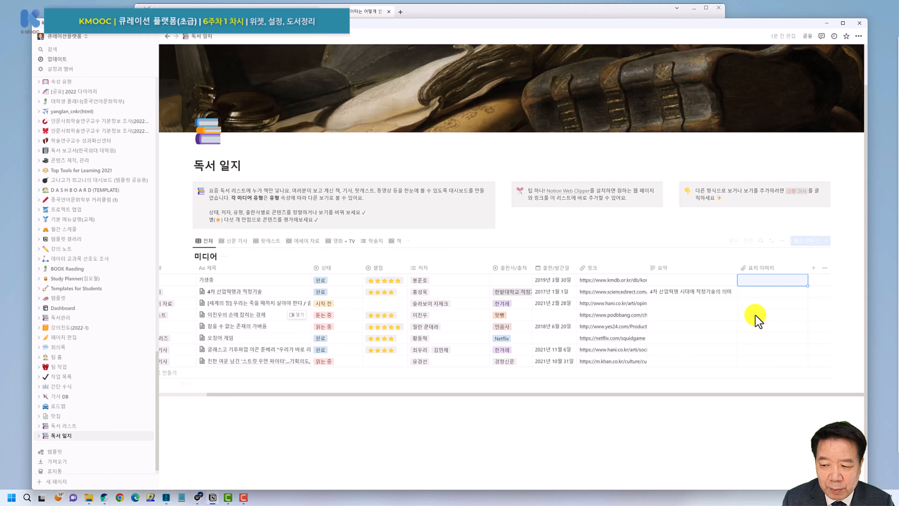
left_click(756, 319)
left_click(756, 315)
left_click(767, 327)
type("https://image.aladin.co.kr/product/30216/74/cover500/k372839494_1.jpg")
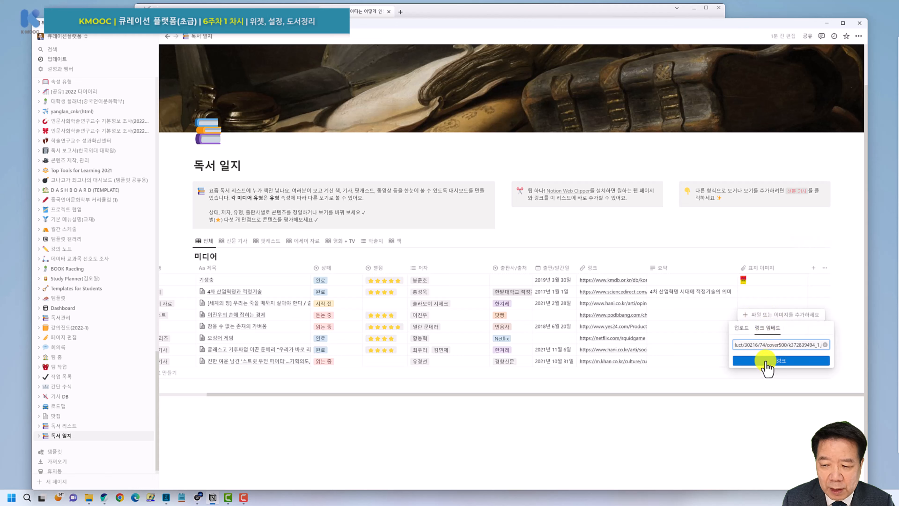
left_click(766, 361)
left_click(754, 291)
left_click(754, 292)
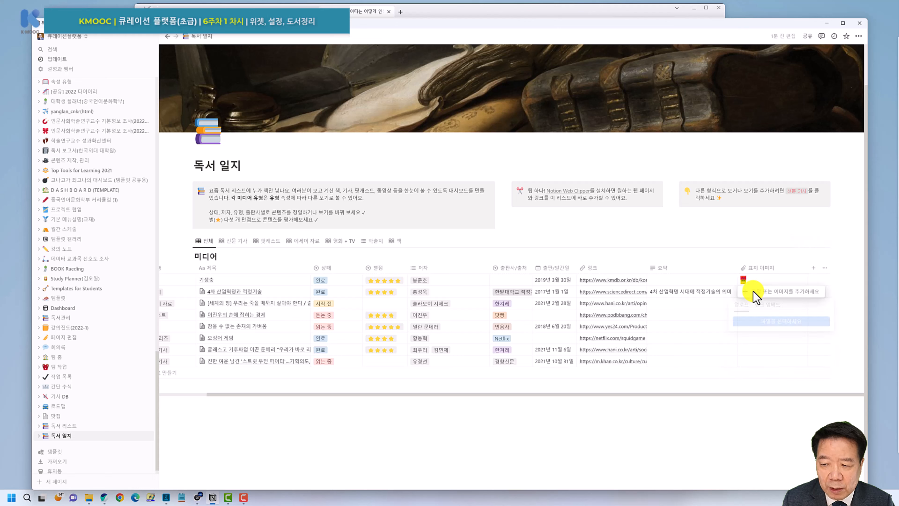
left_click(768, 304)
key("ctrl+v")
left_click(766, 337)
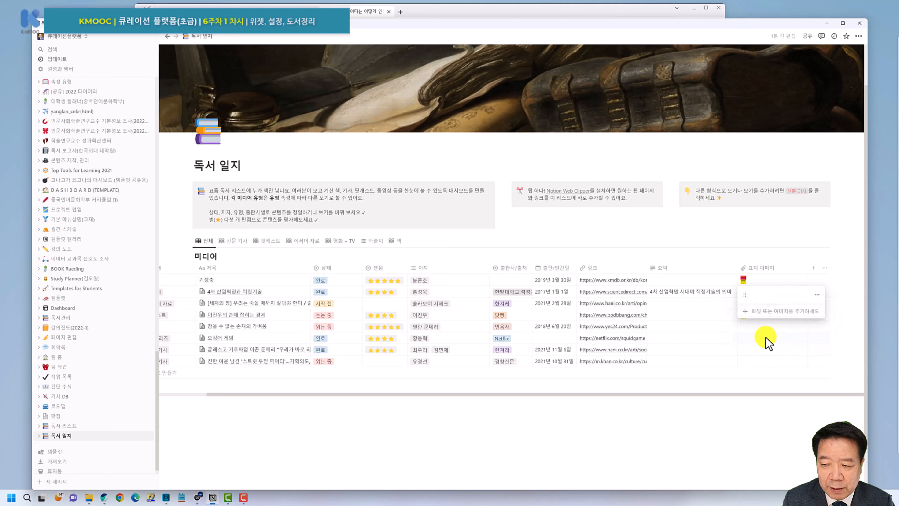
Embed cover image links in the 표지 이미지 cells of row 3, row 5 and the next row.
left_click(748, 304)
left_click(750, 303)
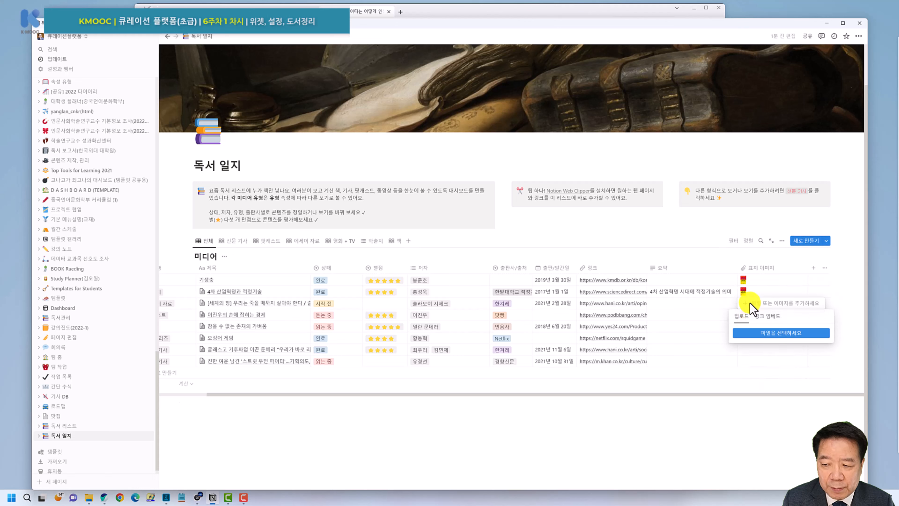
left_click(768, 316)
key("ctrl+v")
left_click(764, 350)
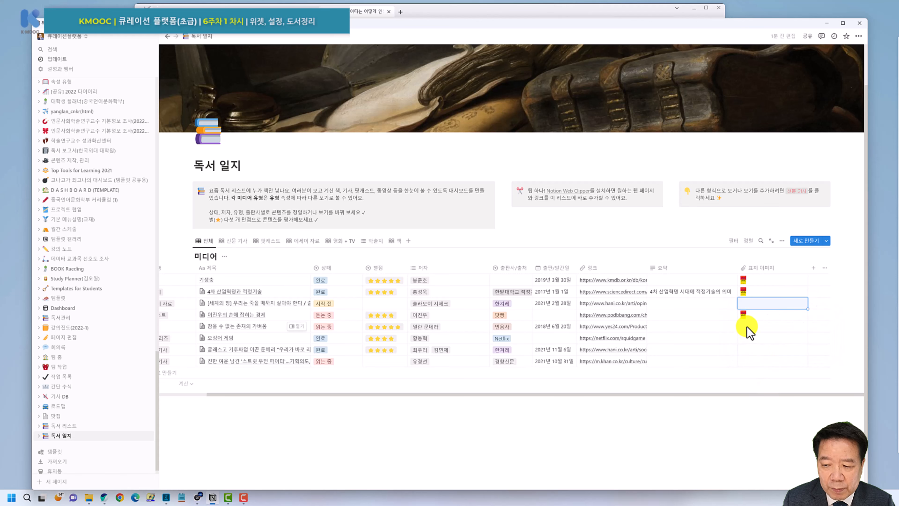
left_click(747, 327)
left_click(768, 339)
key("ctrl+v")
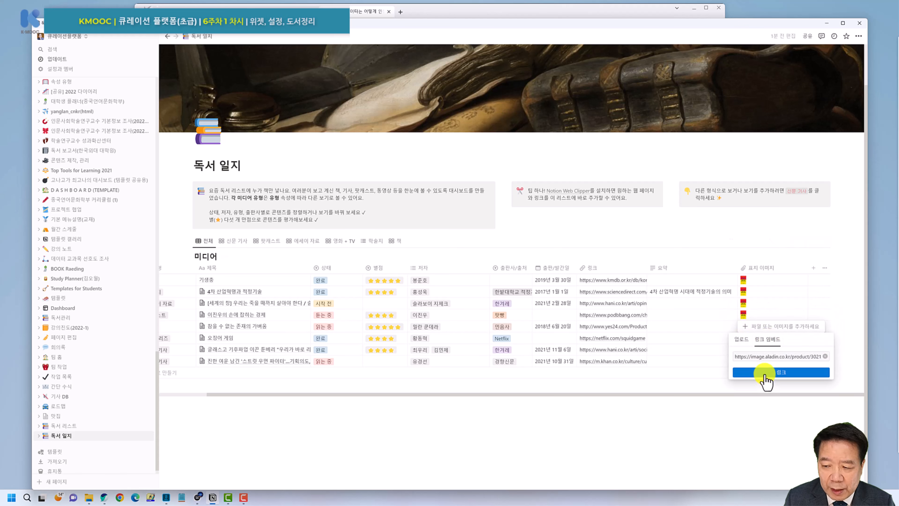
left_click(764, 372)
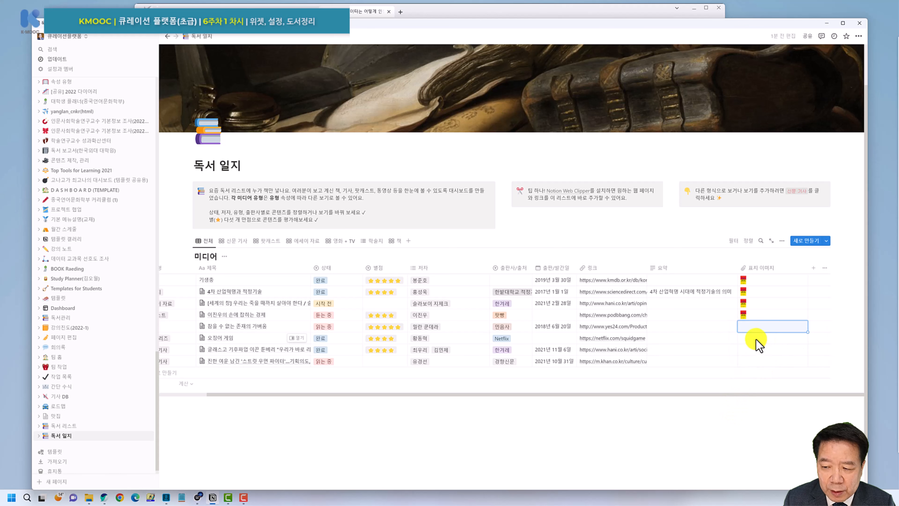
left_click(757, 340)
left_click(758, 339)
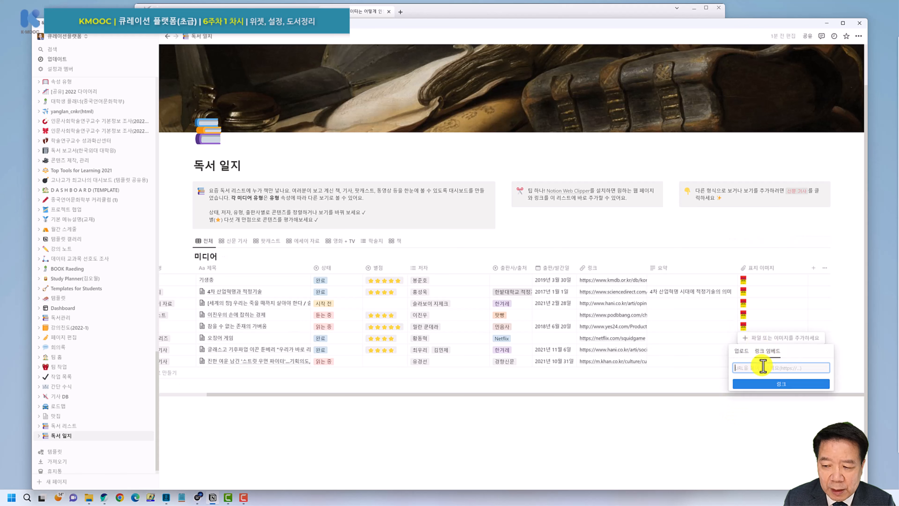
key("ctrl+v")
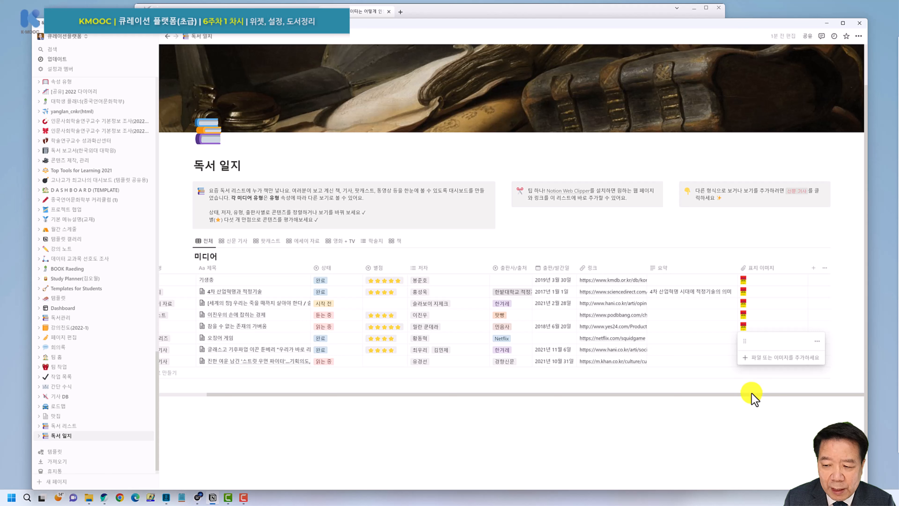
left_click(695, 389)
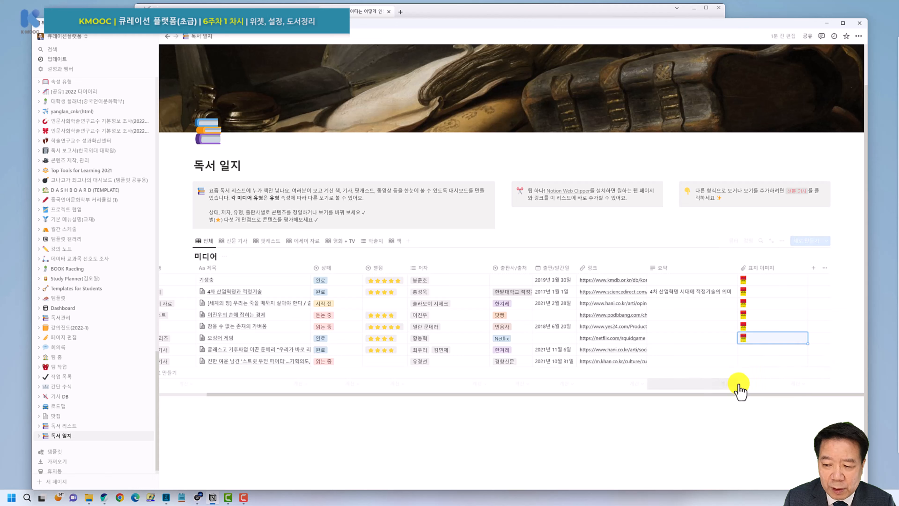
Embed cover image links for the 기사 row and the last row.
left_click(754, 354)
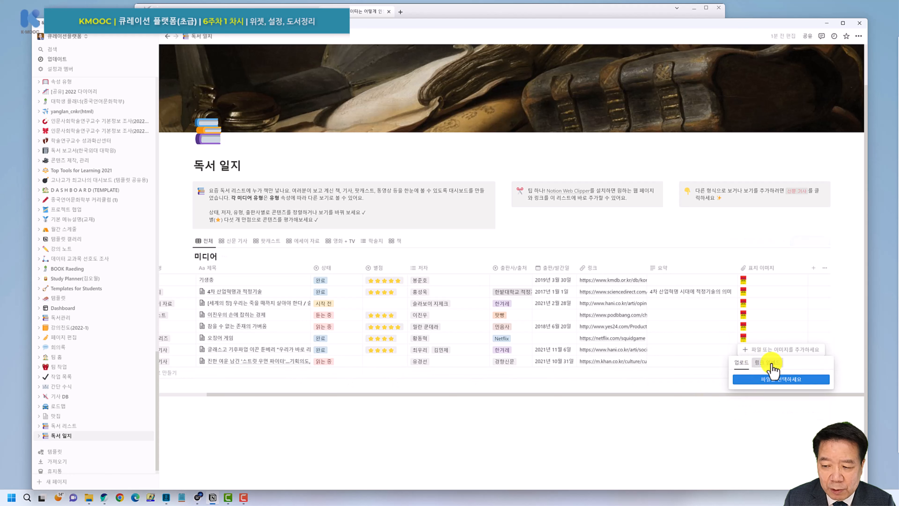
type("https://image.aladin.co.kr/product/30216/74/cover500/k372839494_1.jpg")
left_click(764, 396)
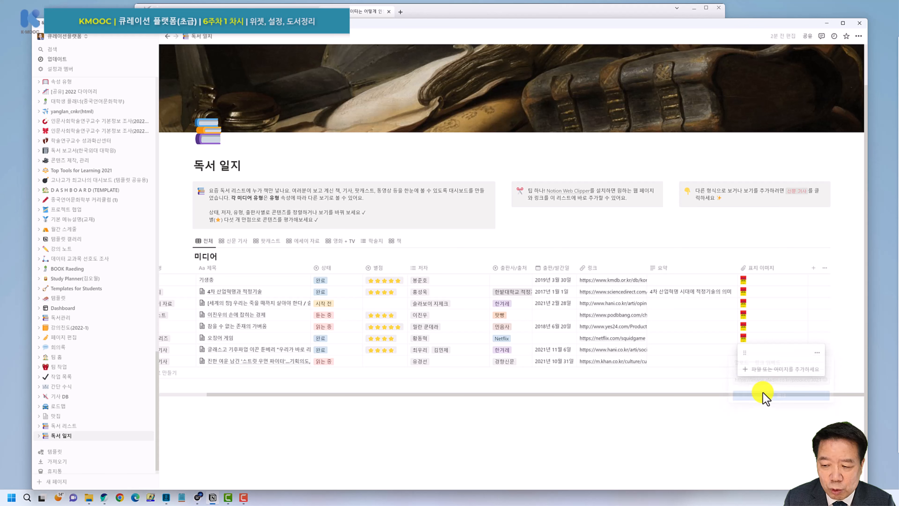
left_click(739, 428)
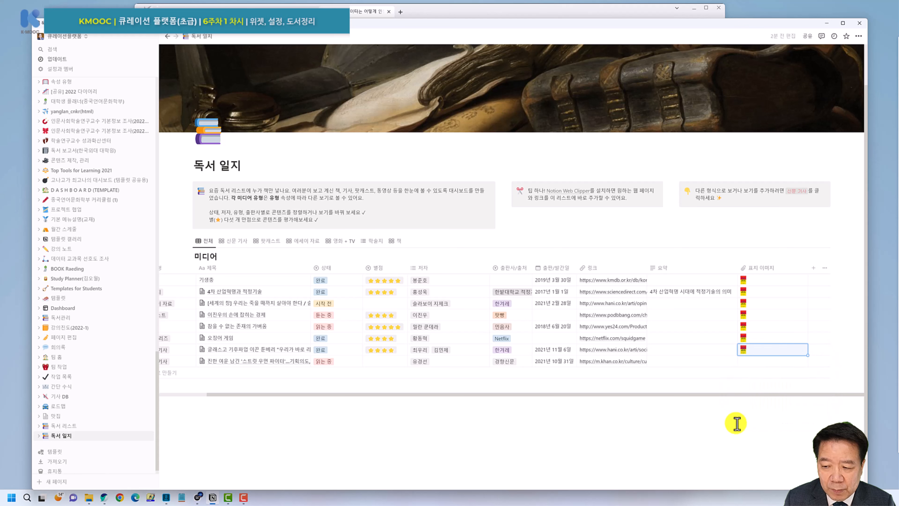
left_click(751, 366)
key("ctrl+v")
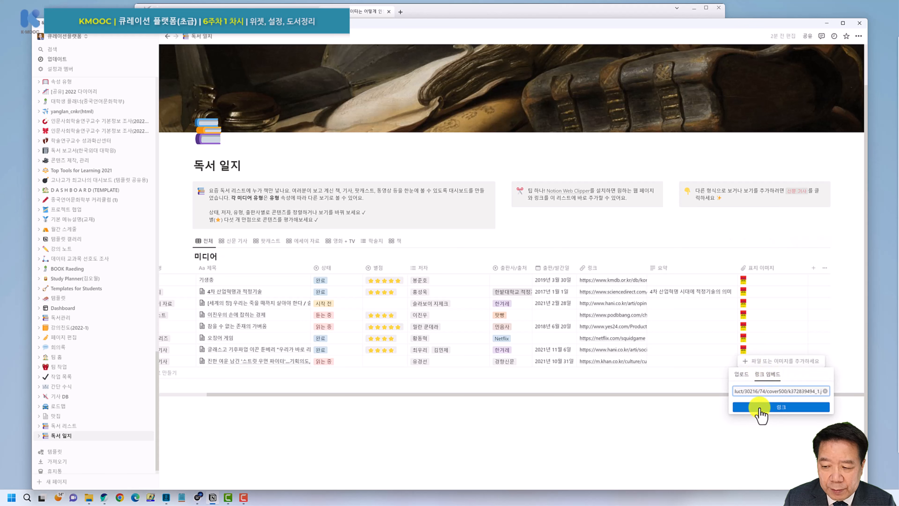
left_click(760, 408)
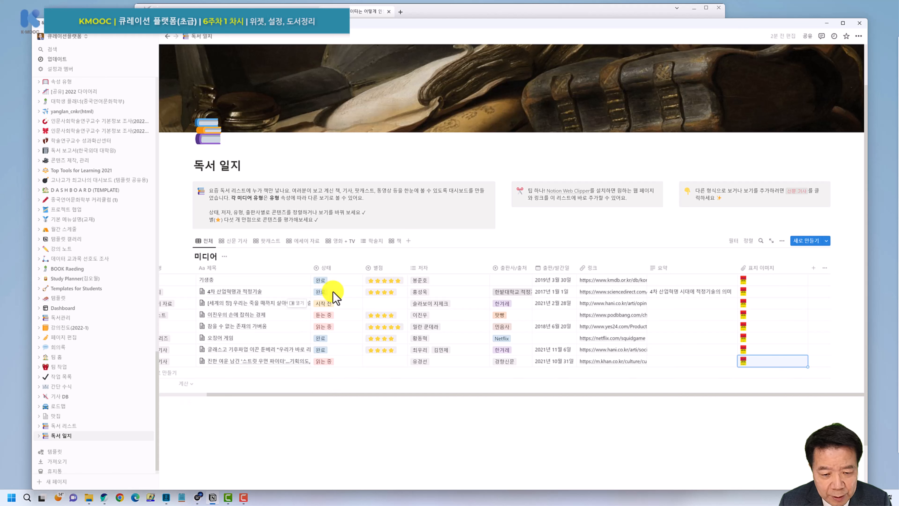
Rename the 상태 option 완료 to 독서 완료, then scroll the table back left.
left_click(331, 281)
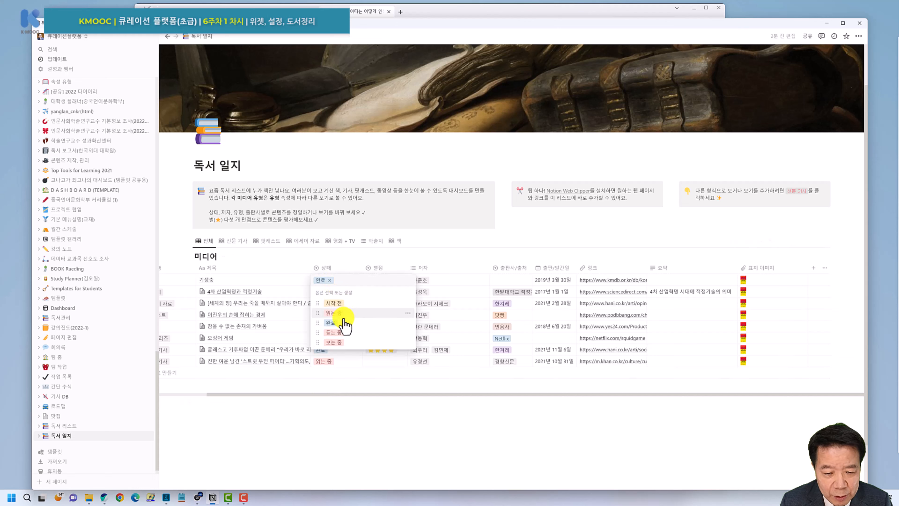
left_click(408, 323)
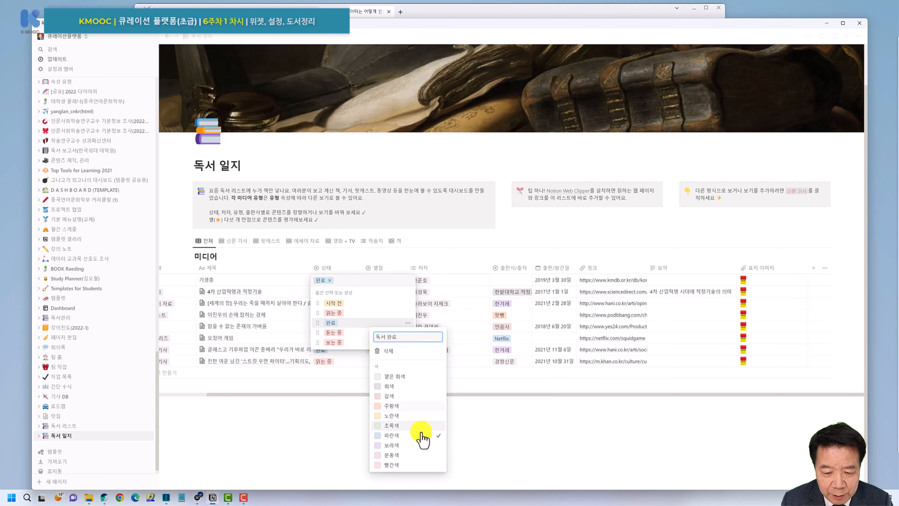
left_click(465, 430)
left_click(368, 414)
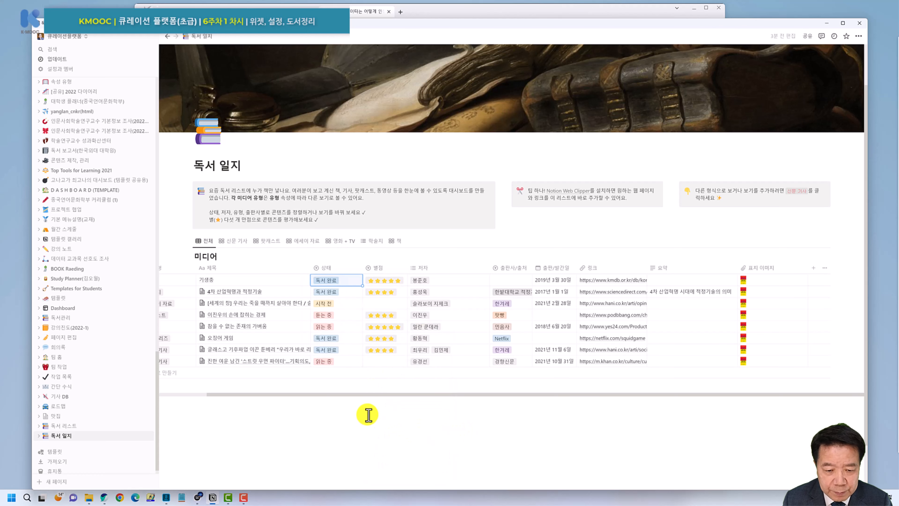
scroll(365, 408, "down", 2)
left_click_drag(281, 338, 210, 340)
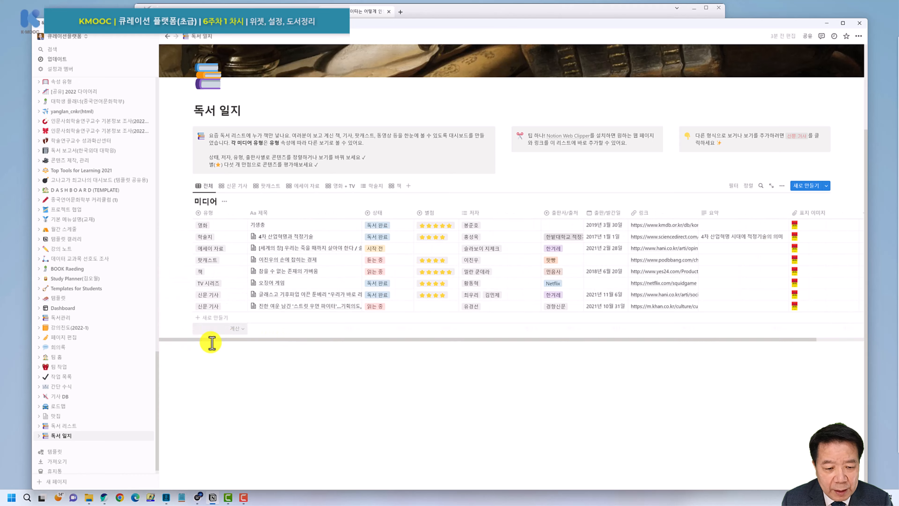
Select the title 데이터는 어떻게 인생의 무기가 되는가 on the Aladin page and move the browser aside.
left_click(368, 13)
scroll(248, 106, "up", 2)
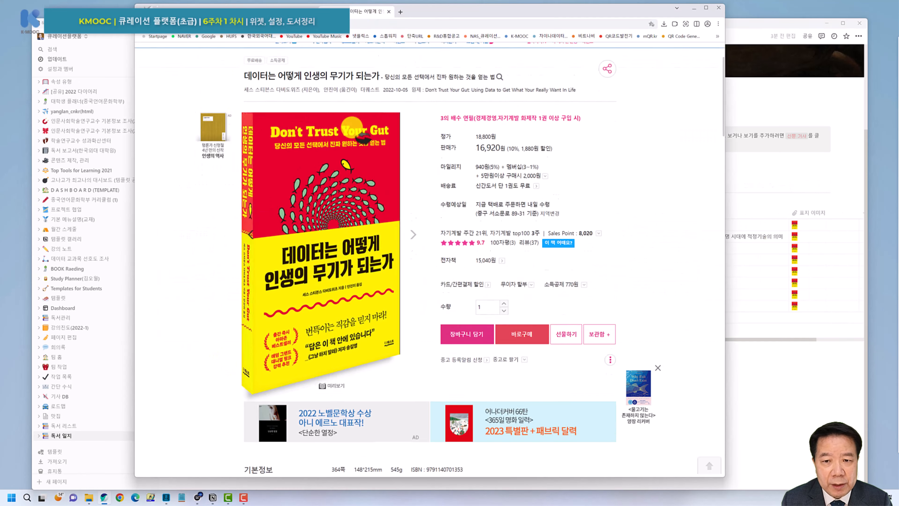
left_click_drag(242, 89, 357, 89)
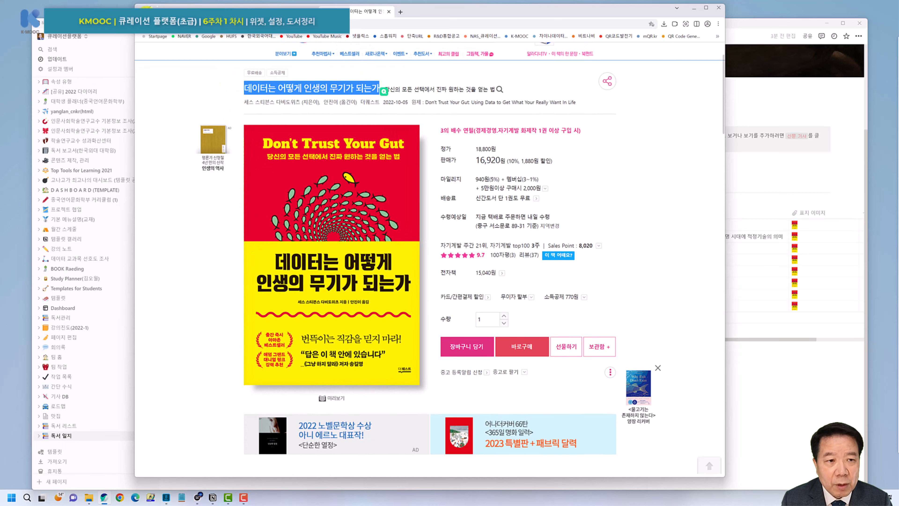
left_click_drag(149, 12, 361, 54)
Add a new 책 row titled 데이터는 어떻게 인생의 무기가 되는가.
left_click(212, 317)
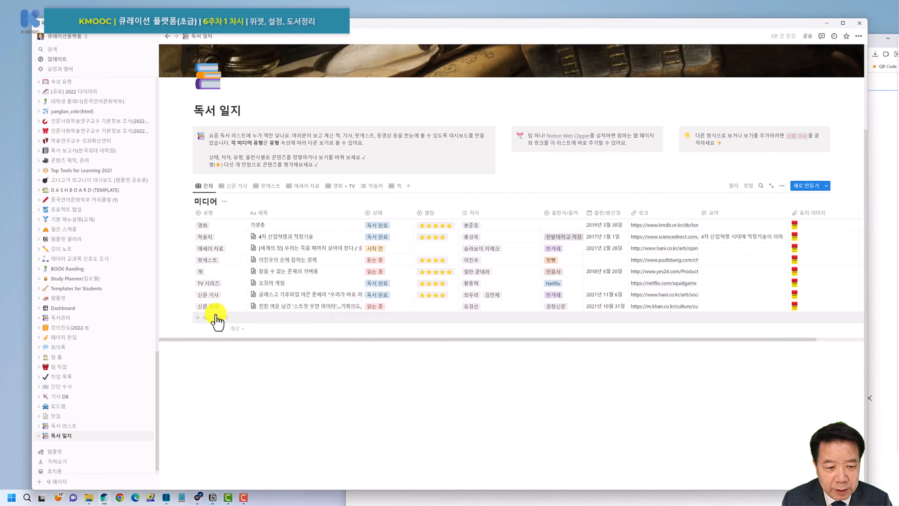
left_click(210, 317)
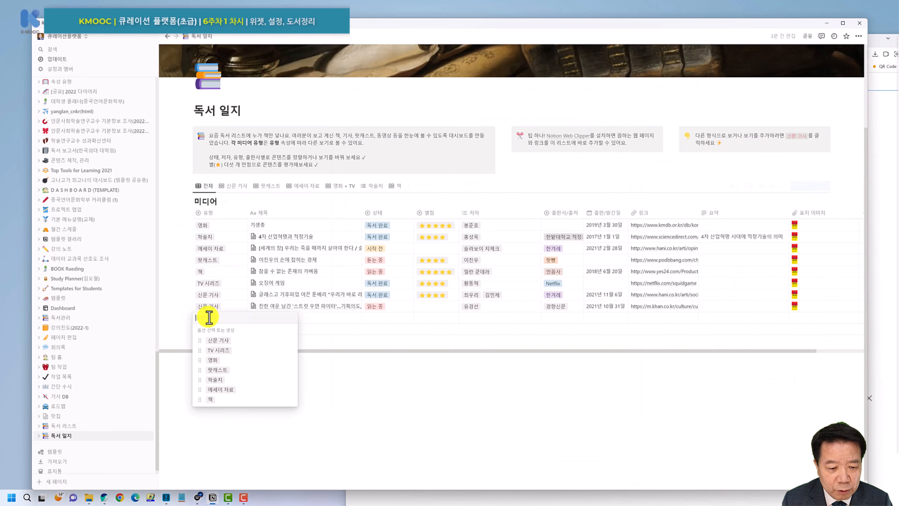
left_click(216, 399)
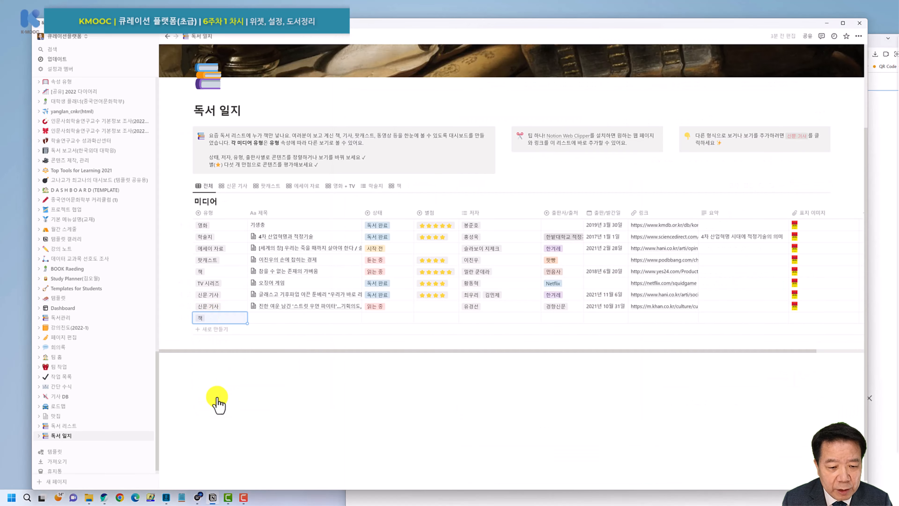
left_click(269, 318)
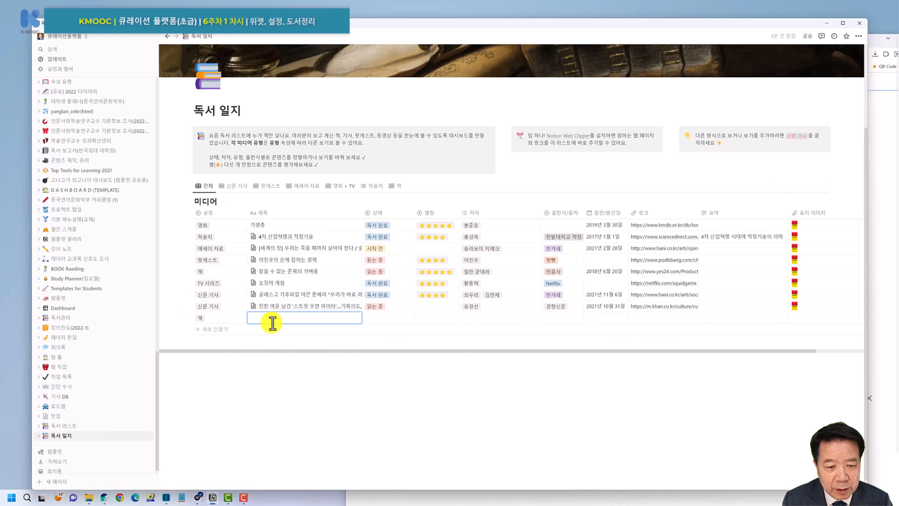
type("데이터는 어떻게 인생의 무기가 되는가")
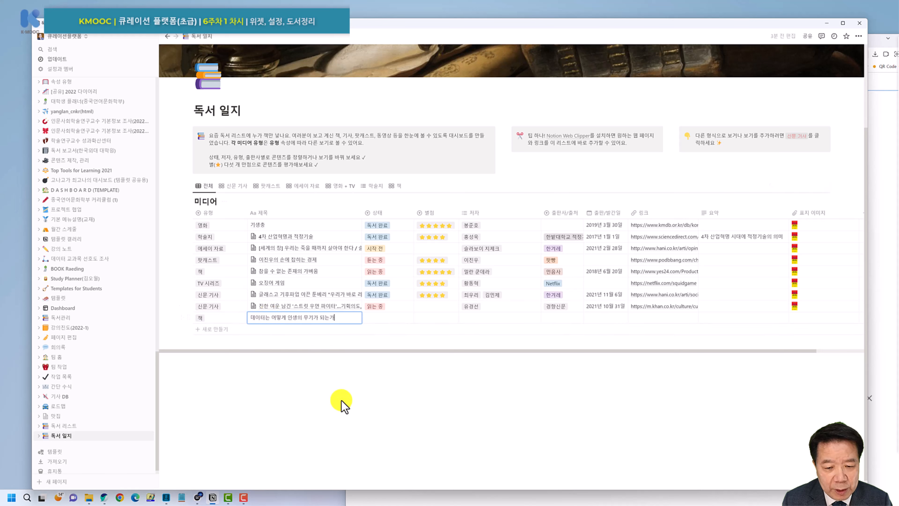
Give the new row a new 구매중 status and four stars; also rate 에세이 자료 four stars.
left_click(386, 318)
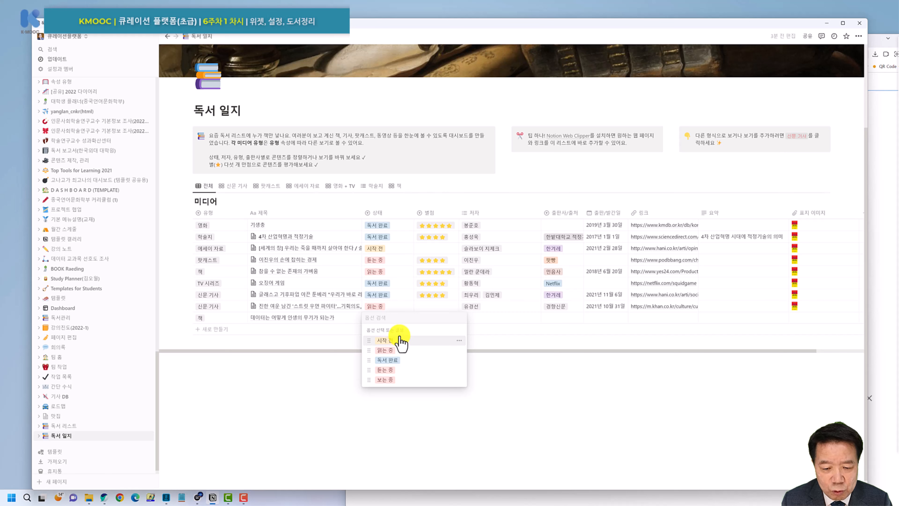
type("ㄱ")
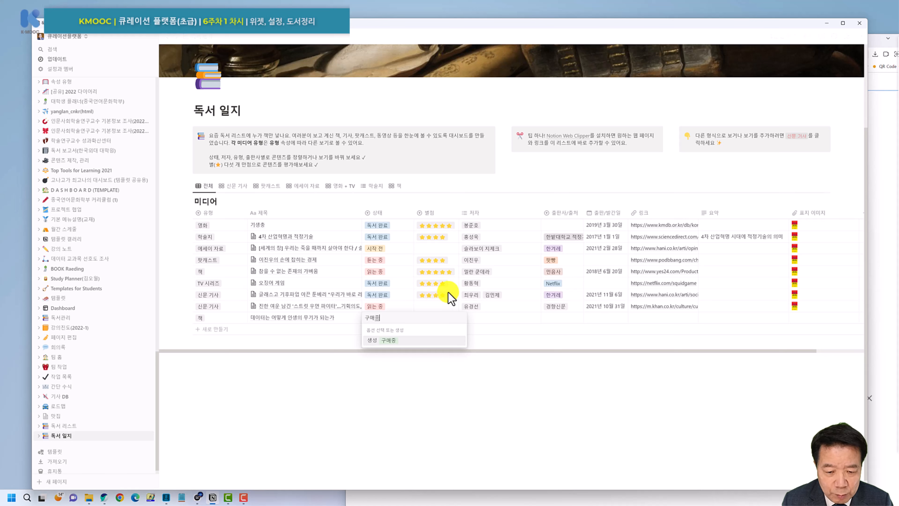
left_click(374, 350)
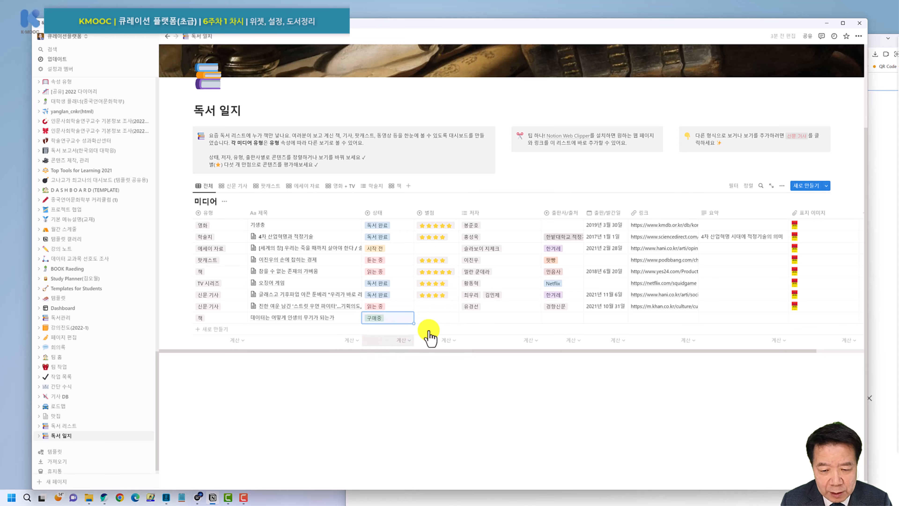
left_click(428, 318)
left_click(449, 356)
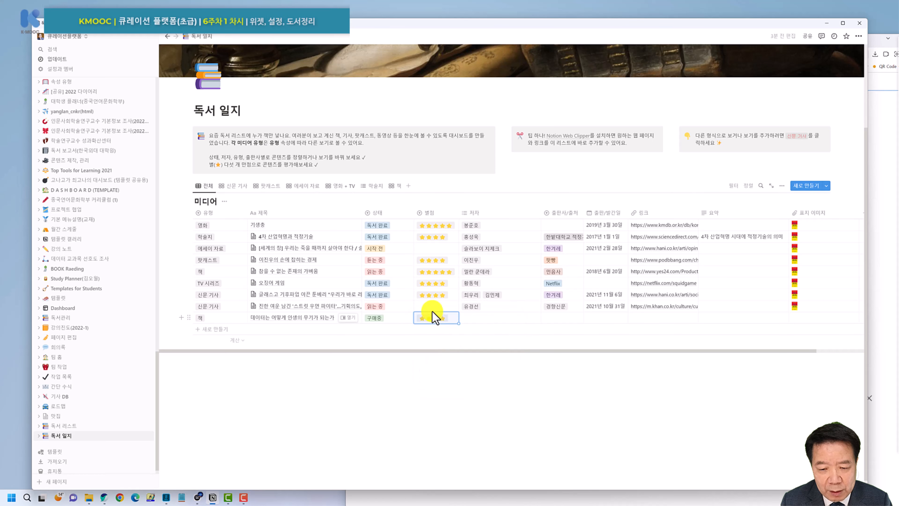
left_click(432, 314)
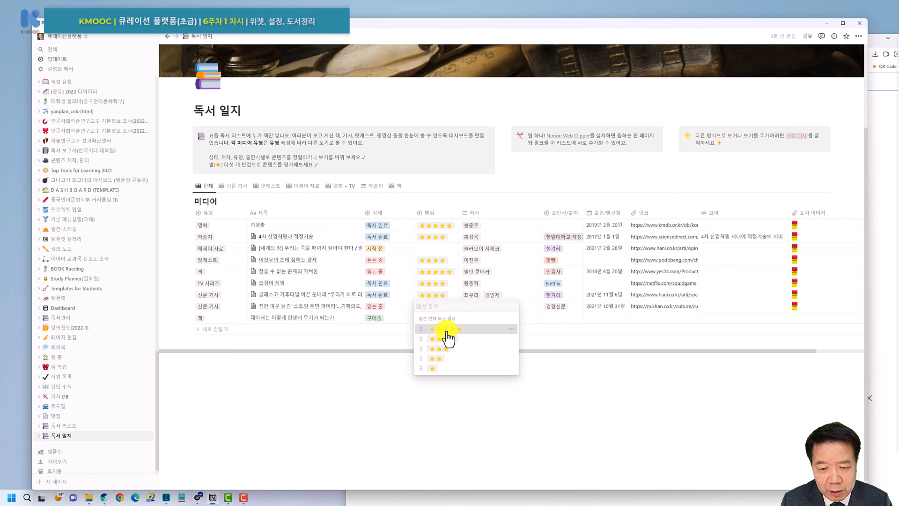
left_click(446, 340)
left_click(432, 249)
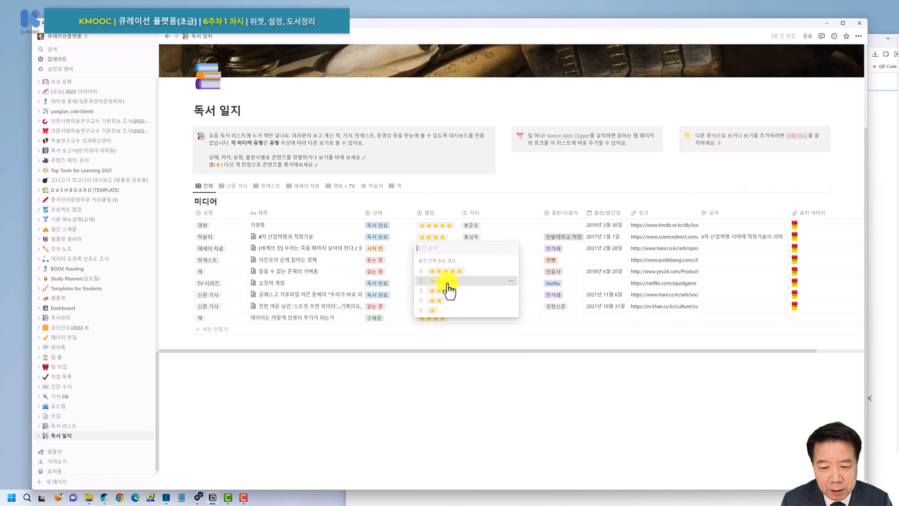
left_click(445, 282)
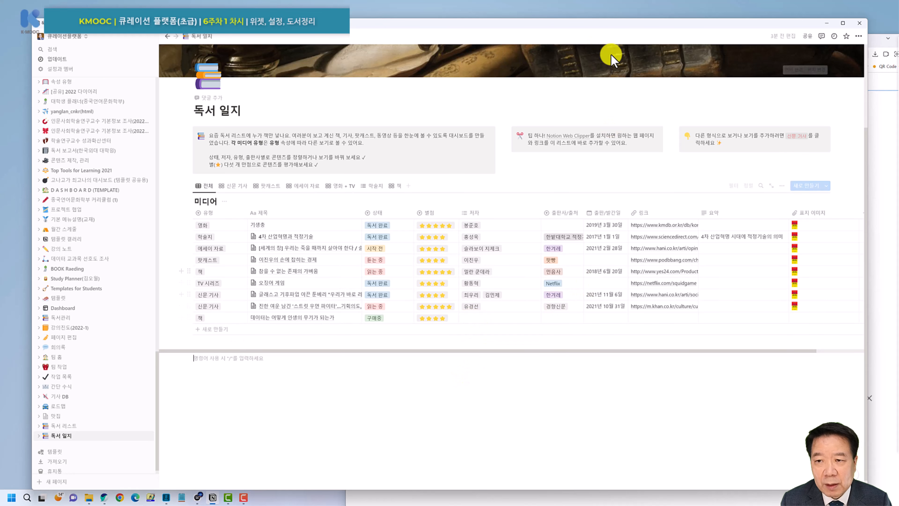
Place Notion beside the Aladin page and copy the author's name from it.
left_click_drag(474, 29, 448, 25)
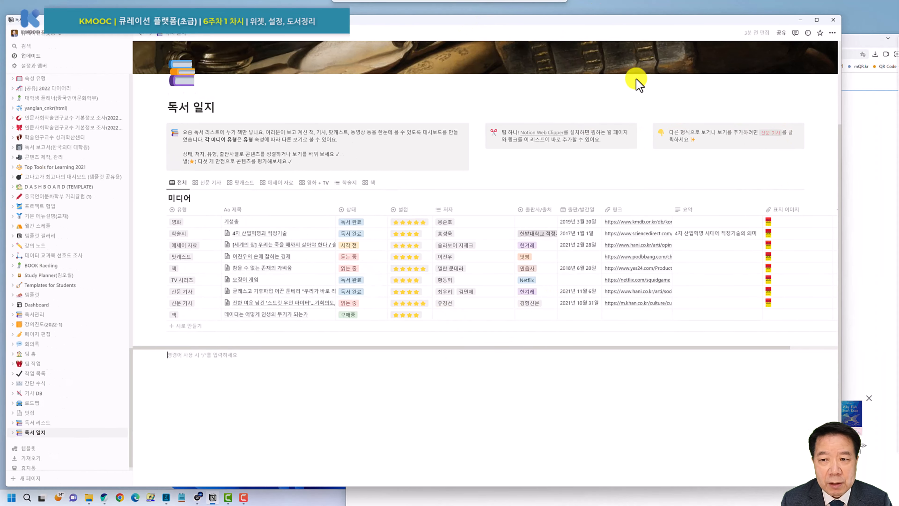
left_click_drag(842, 120, 729, 122)
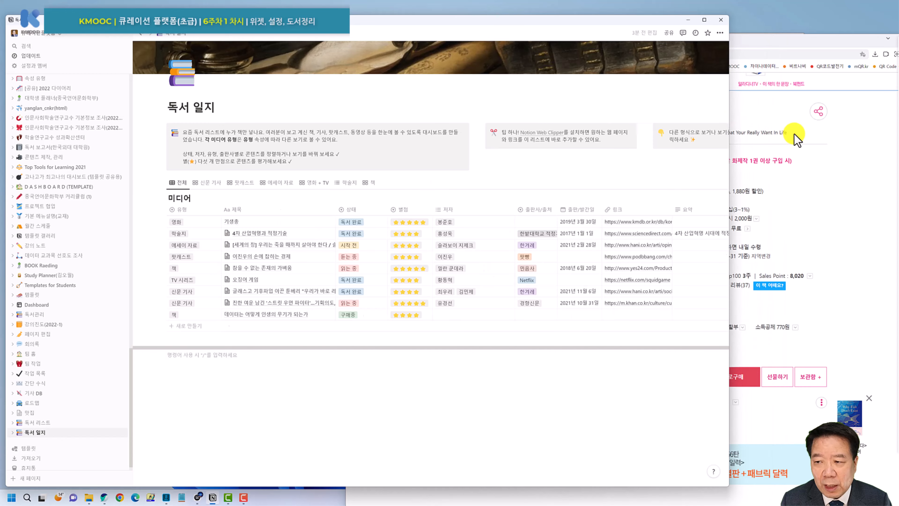
left_click(784, 121)
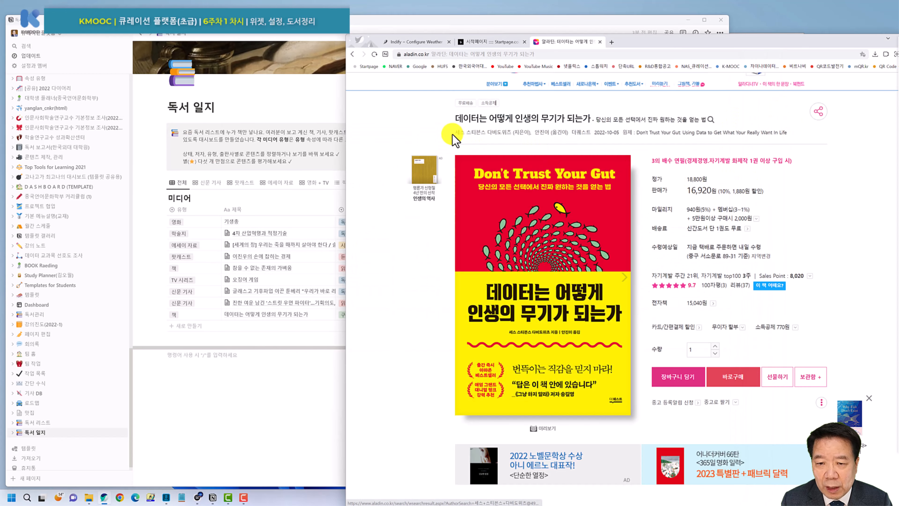
left_click_drag(447, 134, 479, 139)
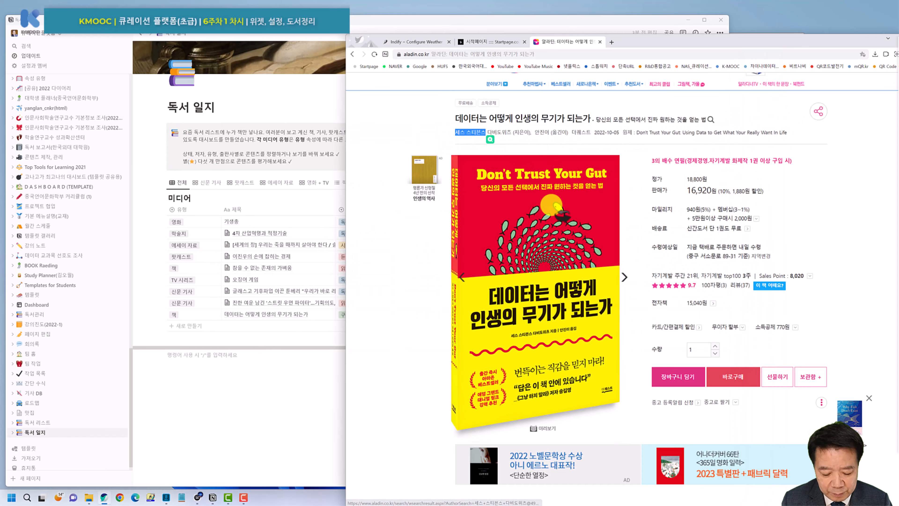
left_click_drag(370, 40, 494, 35)
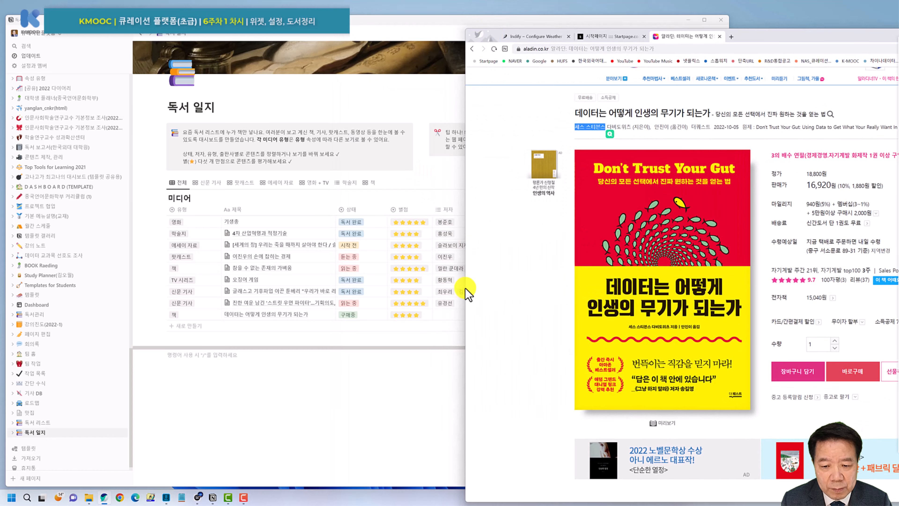
left_click(442, 314)
type("ㅍ")
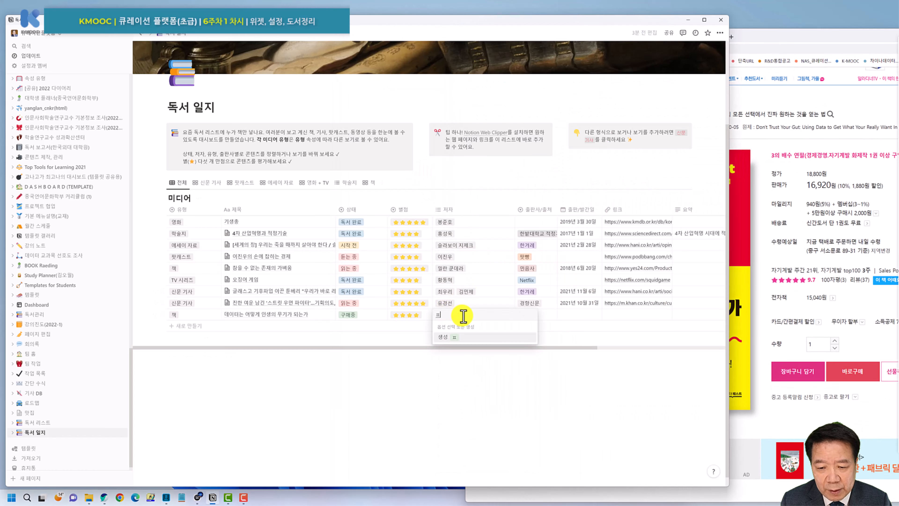
key("Escape")
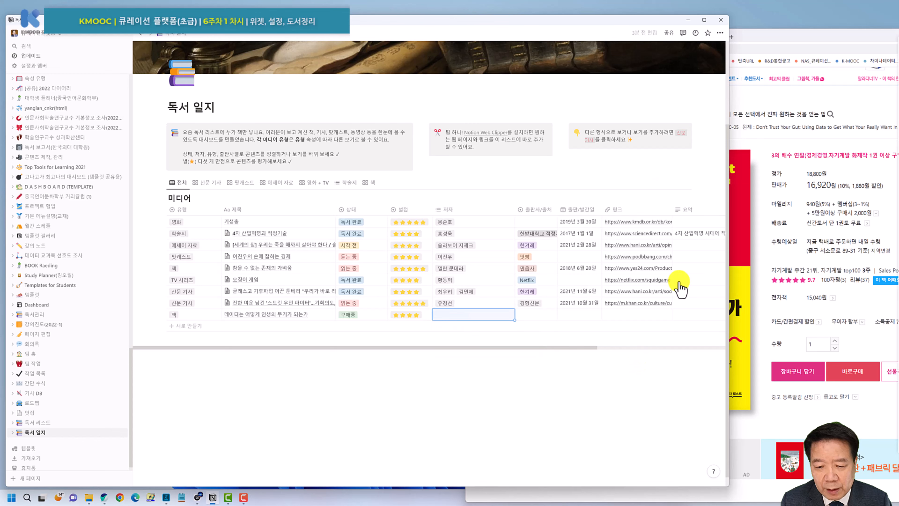
Set the new row's 출판사/출처 to a newly created 더퀘스트 option copied from Aladin.
left_click(801, 50)
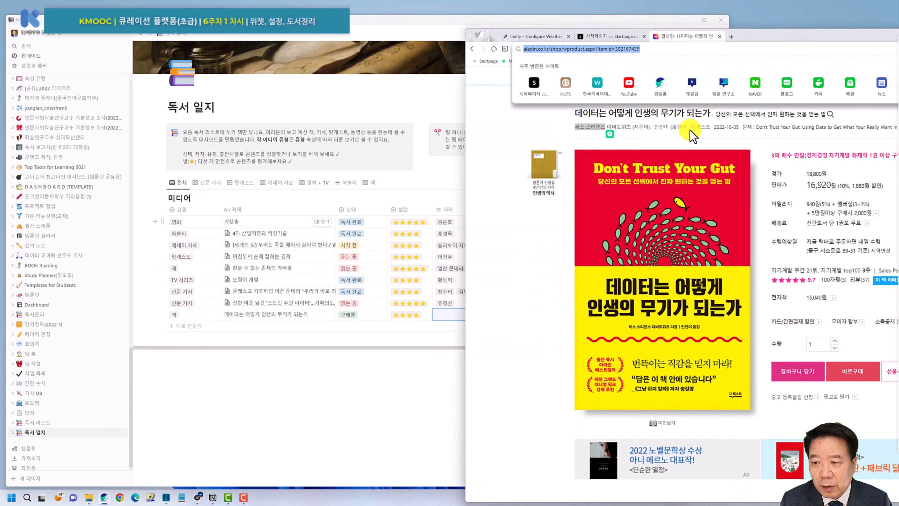
left_click_drag(691, 127, 710, 128)
key("ctrl+c")
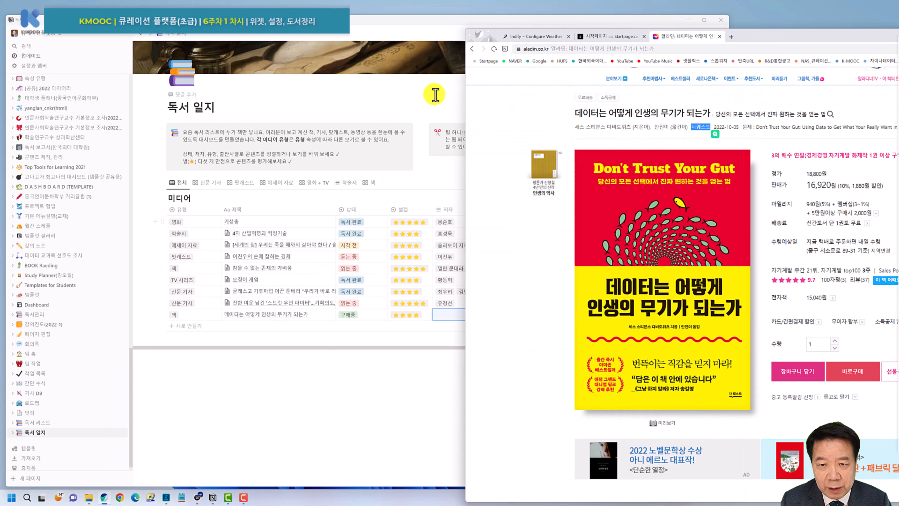
left_click(434, 92)
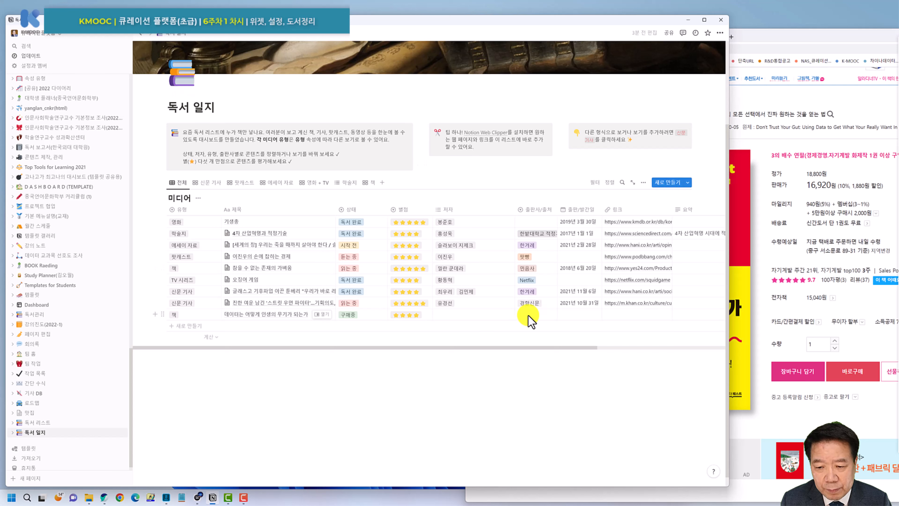
left_click(534, 315)
key("ctrl+v")
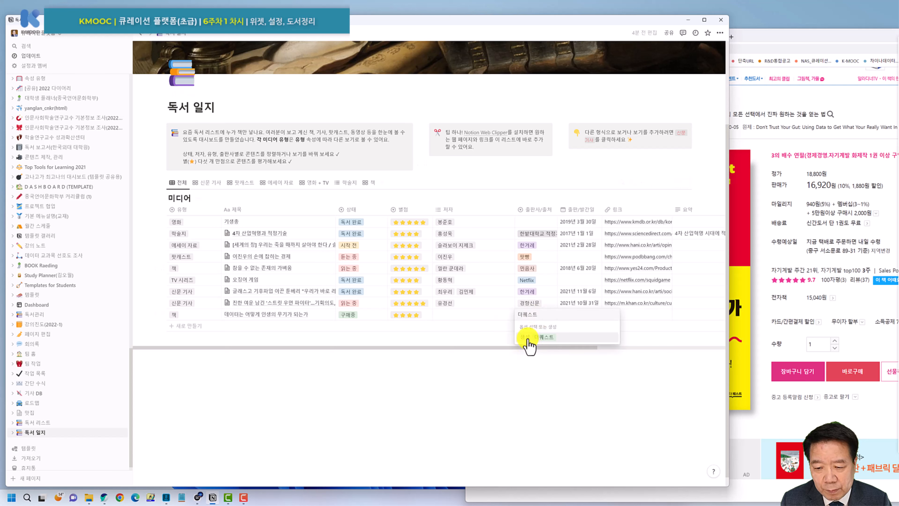
left_click(529, 341)
Copy the author's name from Aladin and add it as the row's 저자 option.
left_click(761, 144)
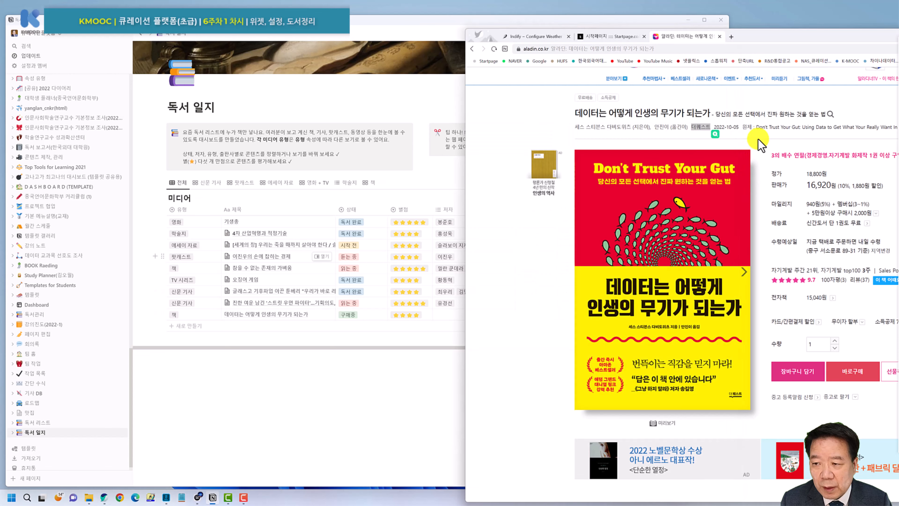
left_click_drag(574, 128, 609, 131)
key("ctrl+c")
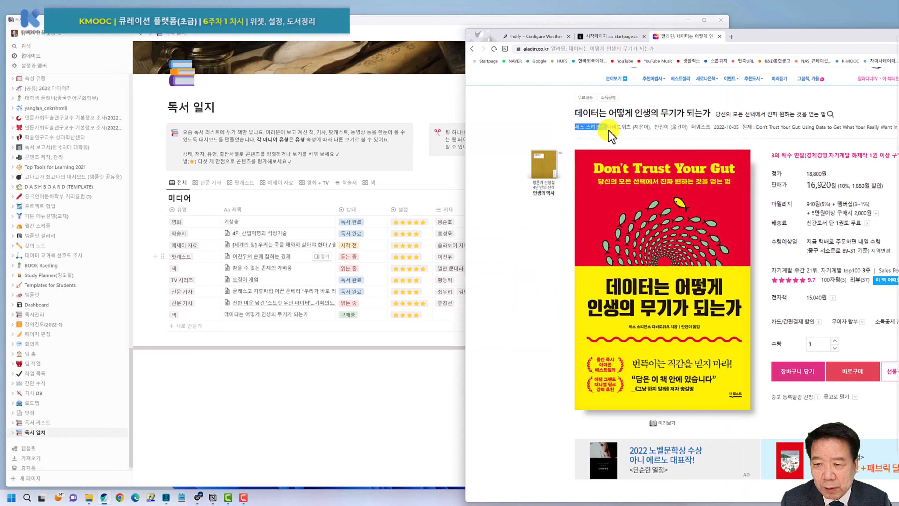
left_click(403, 364)
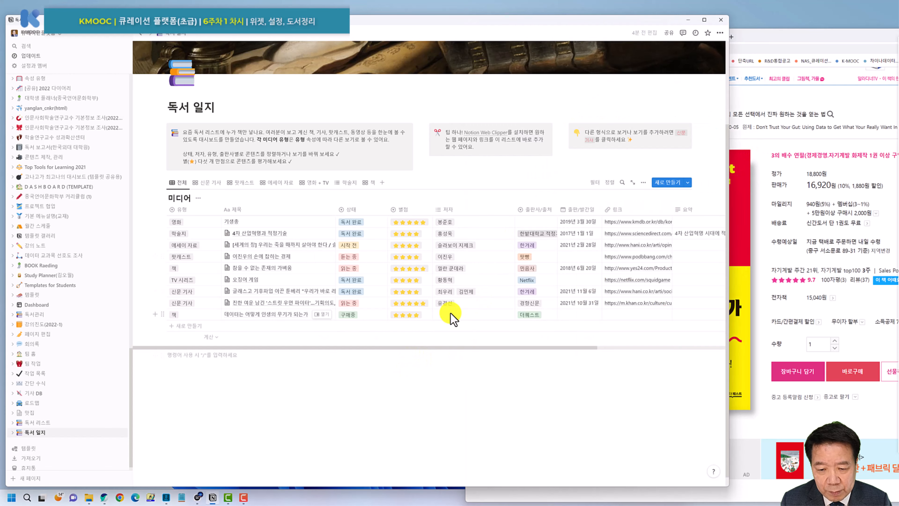
left_click(452, 315)
key("ctrl+v")
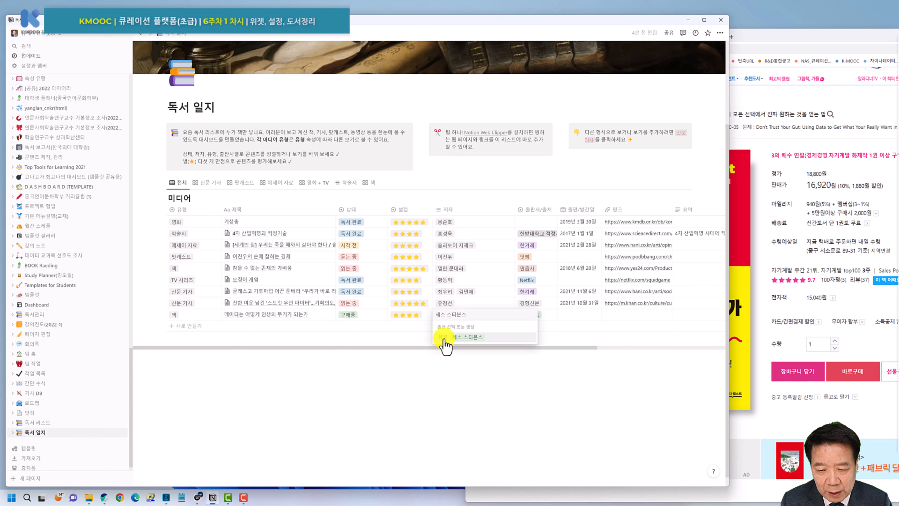
left_click(444, 340)
key("Escape")
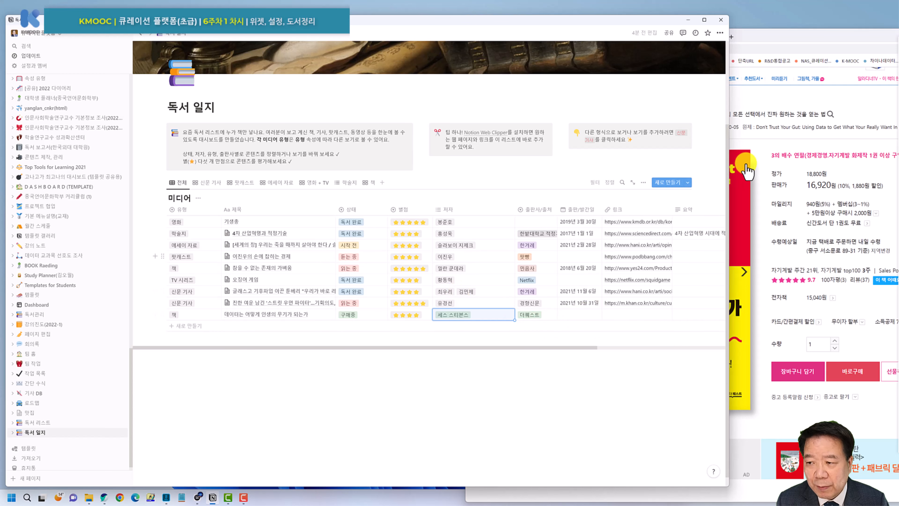
left_click(772, 143)
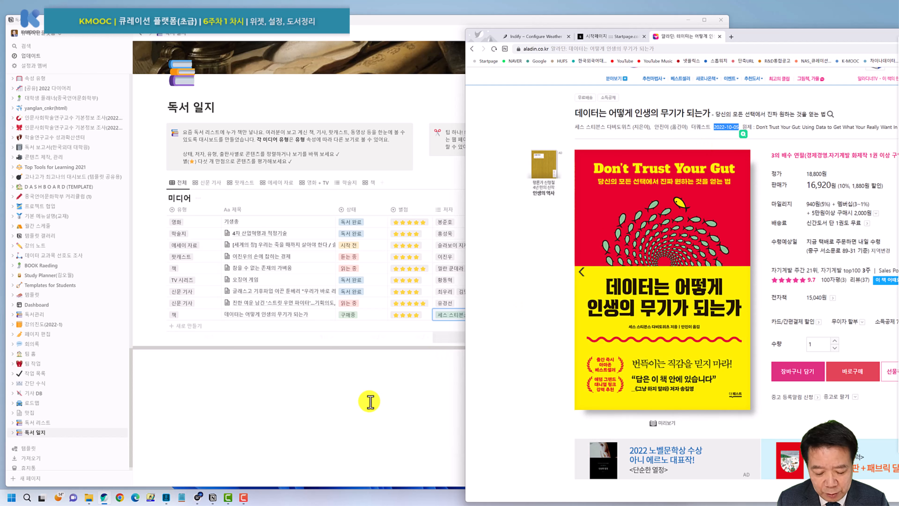
Set the book row's 출판/발간일 to 2022년 10월 5일.
left_click(382, 394)
left_click(576, 315)
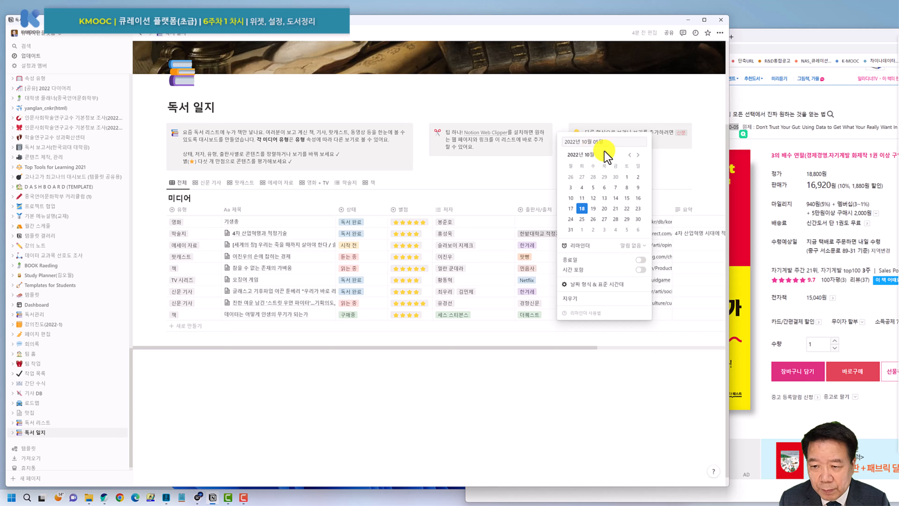
key("Return")
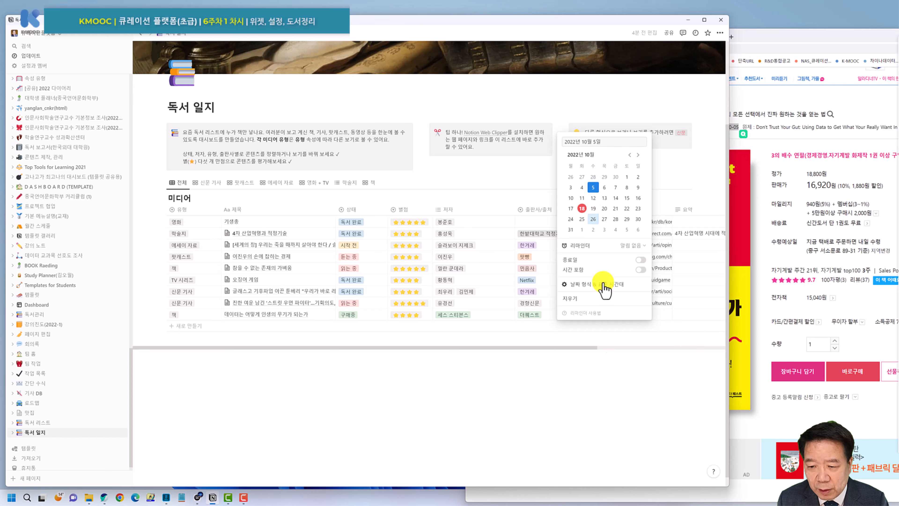
left_click(602, 387)
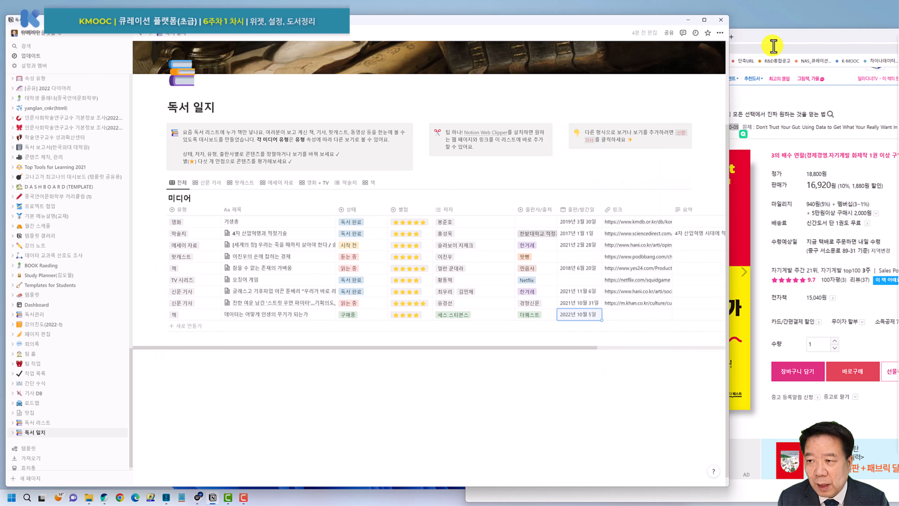
Paste the Aladin product page address into the row's 링크 cell.
left_click(773, 49)
left_click(434, 400)
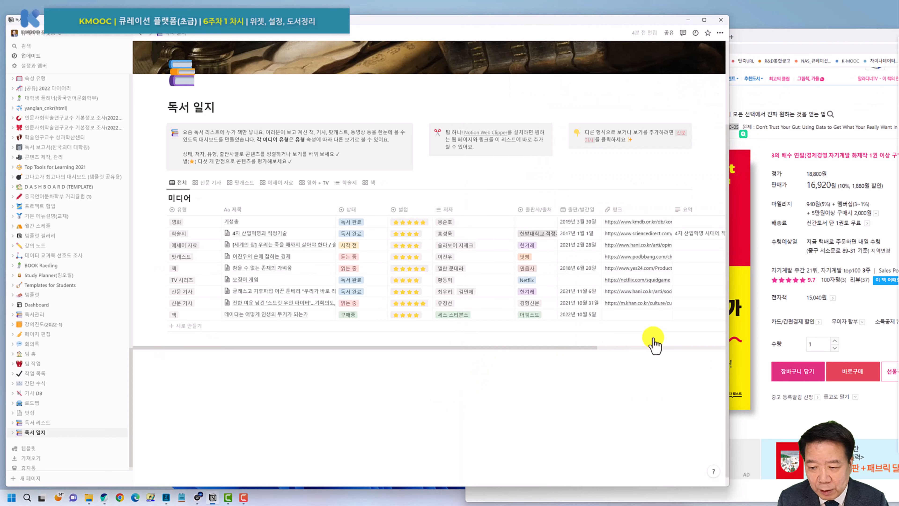
left_click(635, 314)
key("ctrl+v")
key("Return")
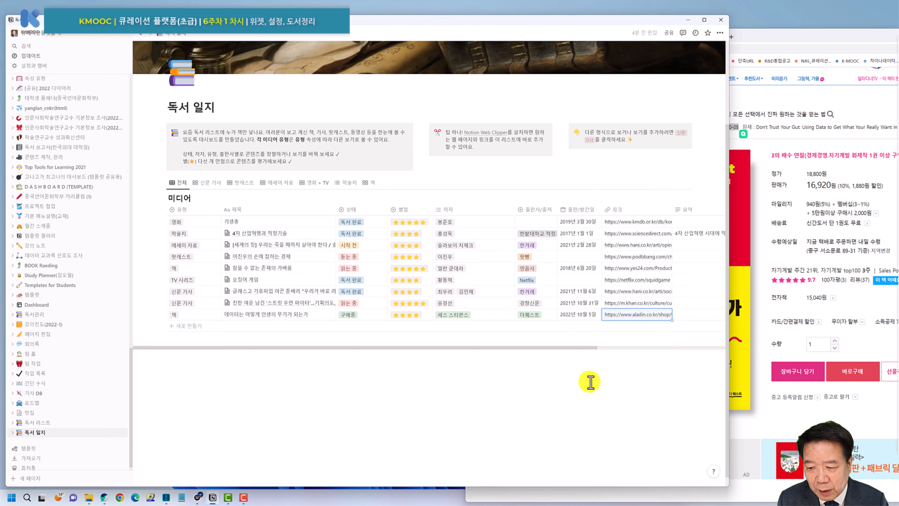
left_click_drag(589, 349, 678, 347)
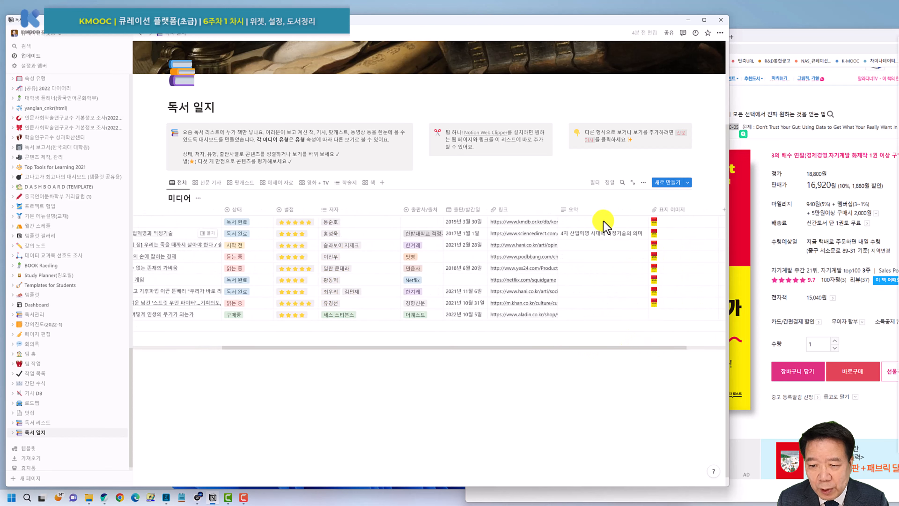
Delete the 요약 column from the table.
left_click(588, 210)
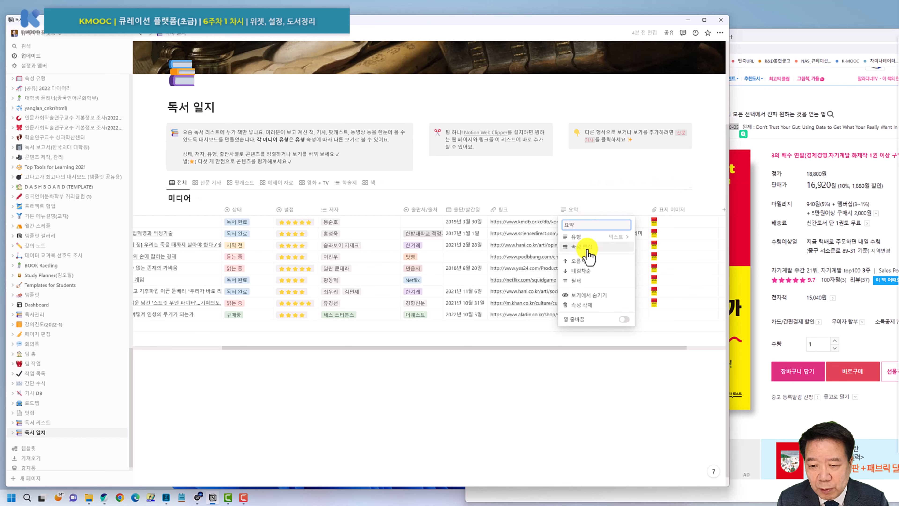
left_click(584, 307)
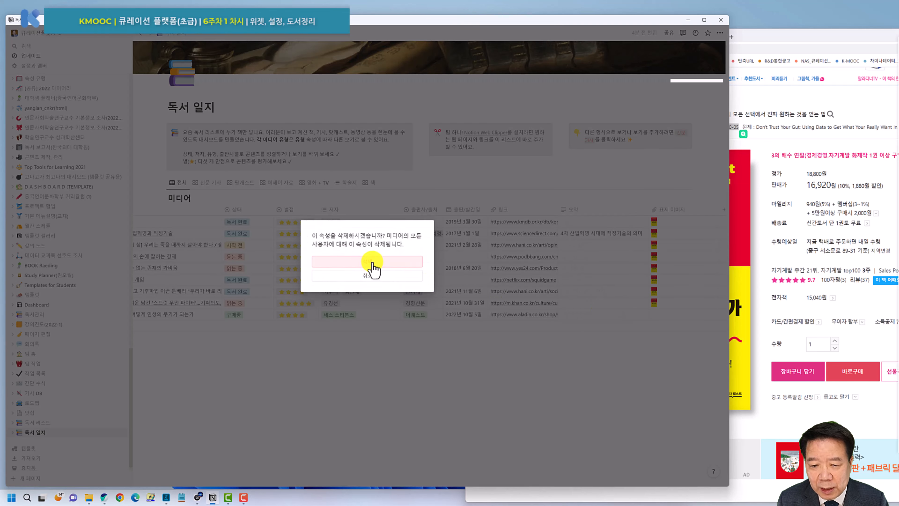
left_click(371, 265)
Copy the Aladin cover image address and embed it in the new row's 표지 이미지 cell.
left_click(765, 91)
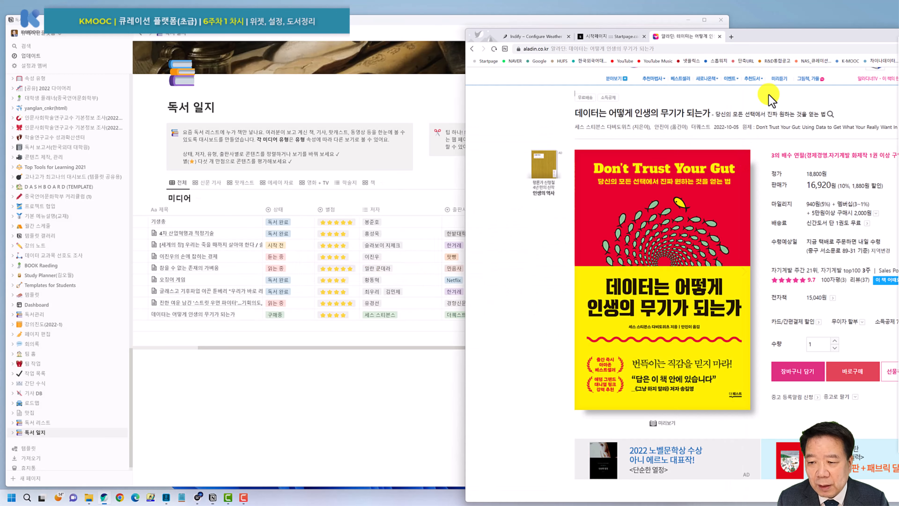
right_click(634, 252)
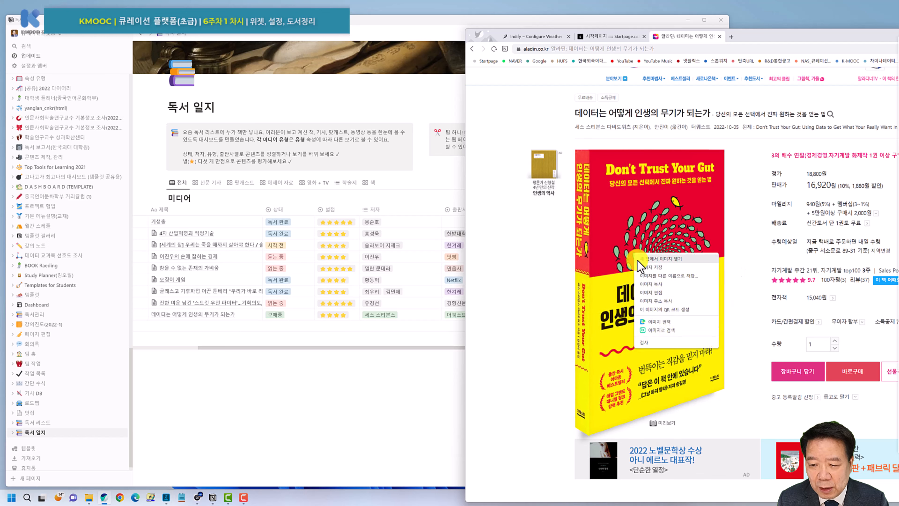
left_click(658, 301)
left_click(429, 377)
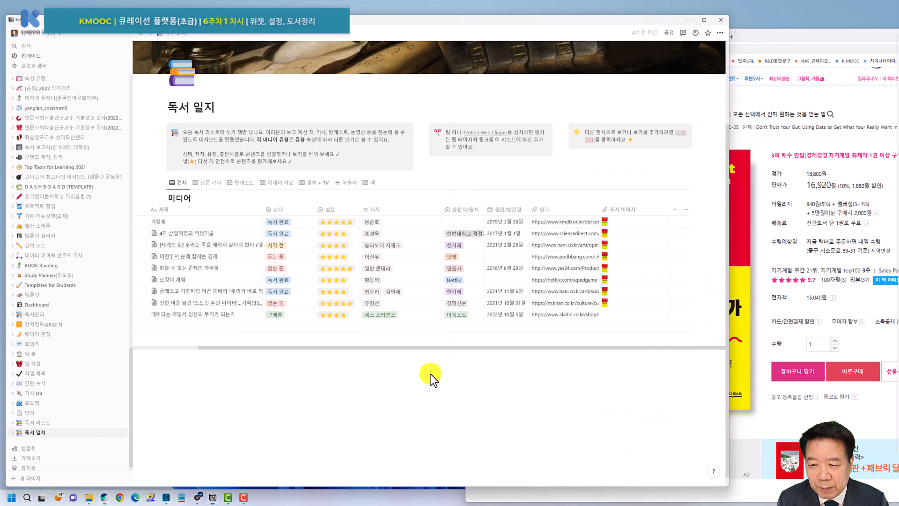
left_click(614, 316)
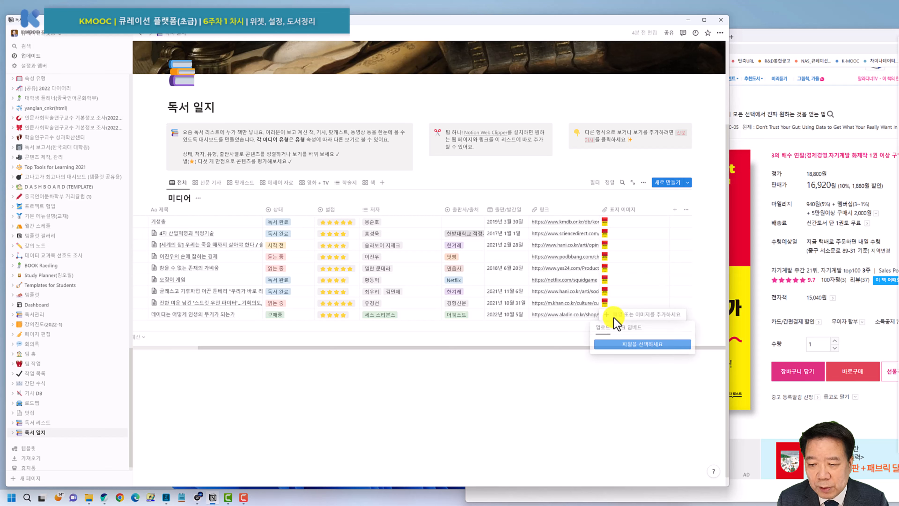
left_click(628, 327)
key("ctrl+v")
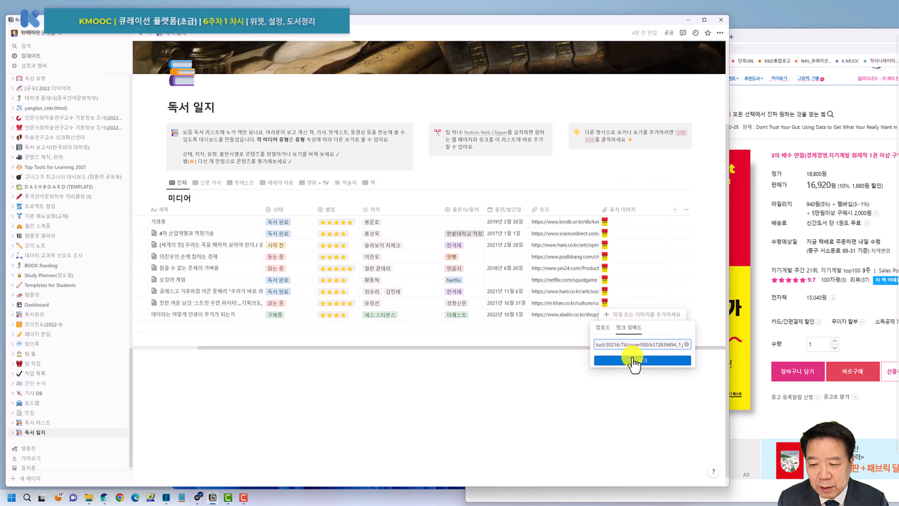
left_click(637, 360)
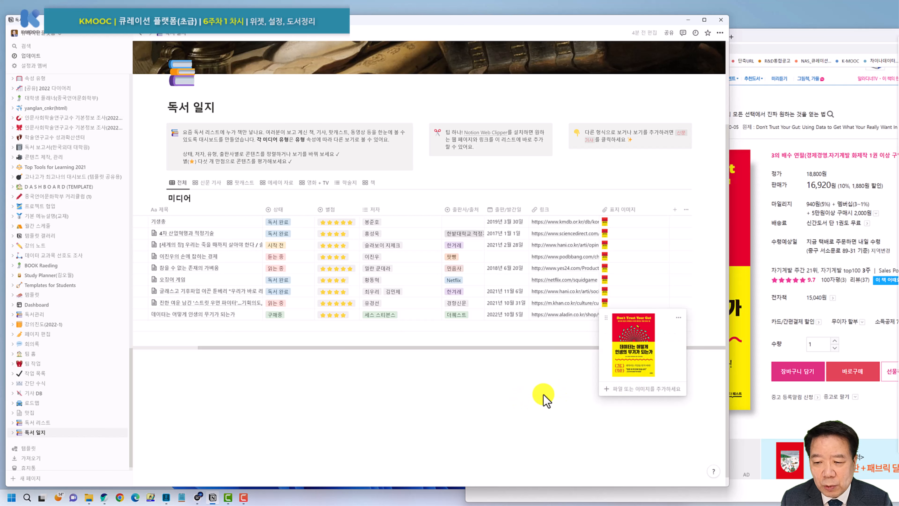
key("Escape")
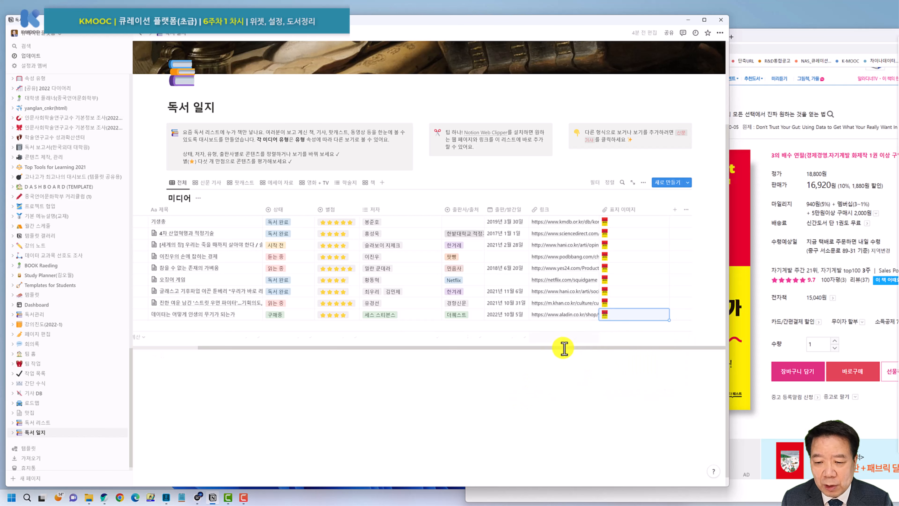
left_click_drag(512, 348, 440, 350)
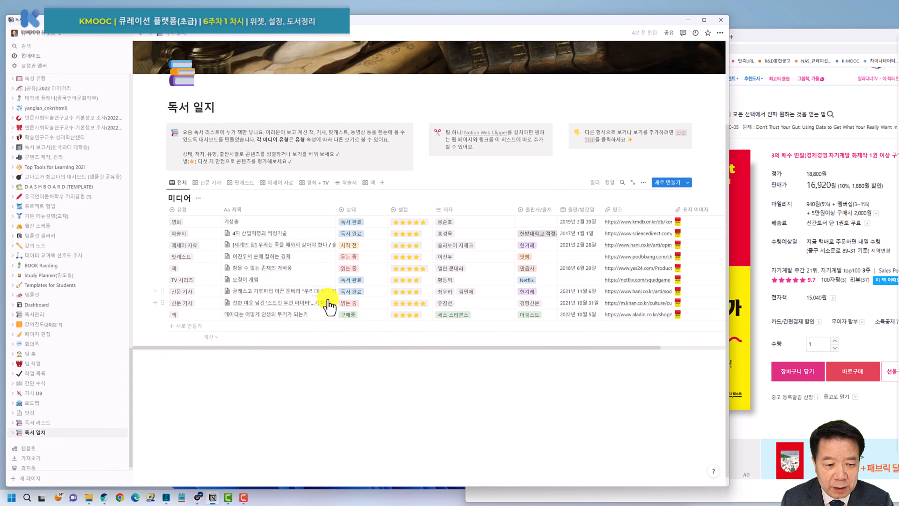
left_click_drag(839, 37, 625, 44)
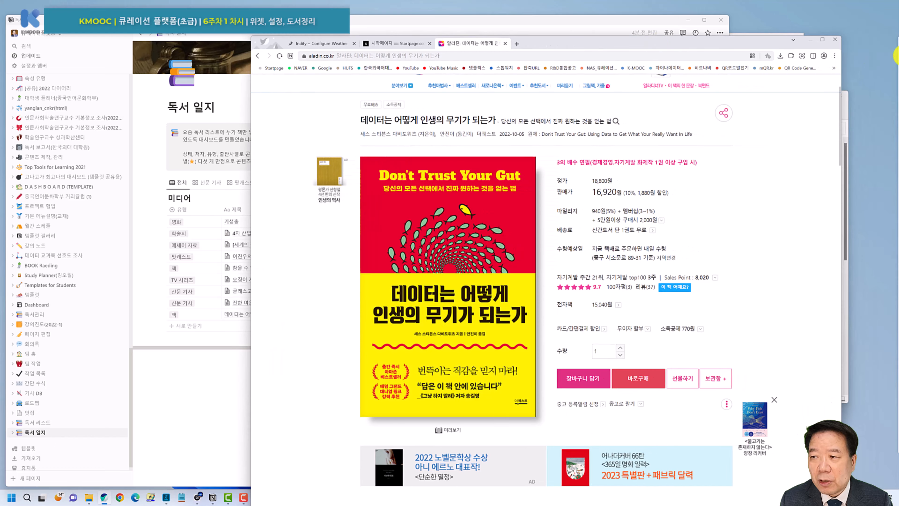
Minimize the browser and Explorer, close Hangul without saving, and reposition Notion.
left_click(810, 40)
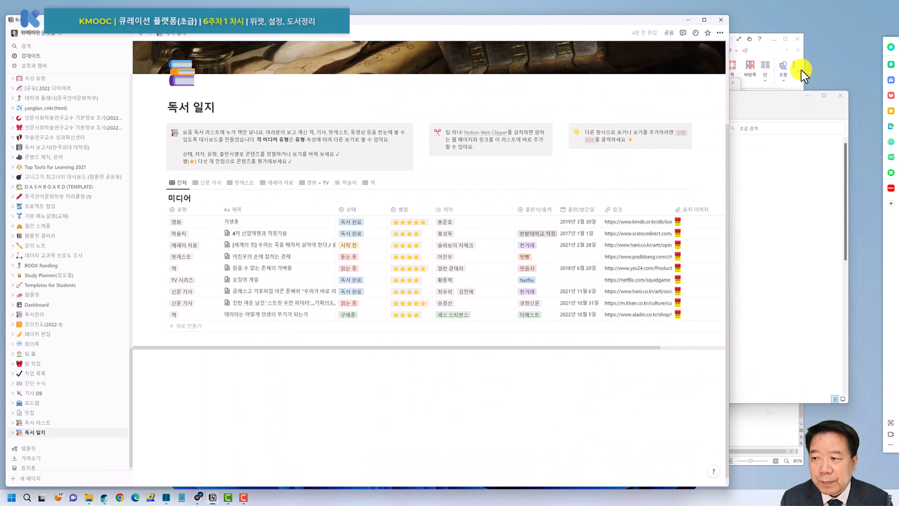
left_click(805, 96)
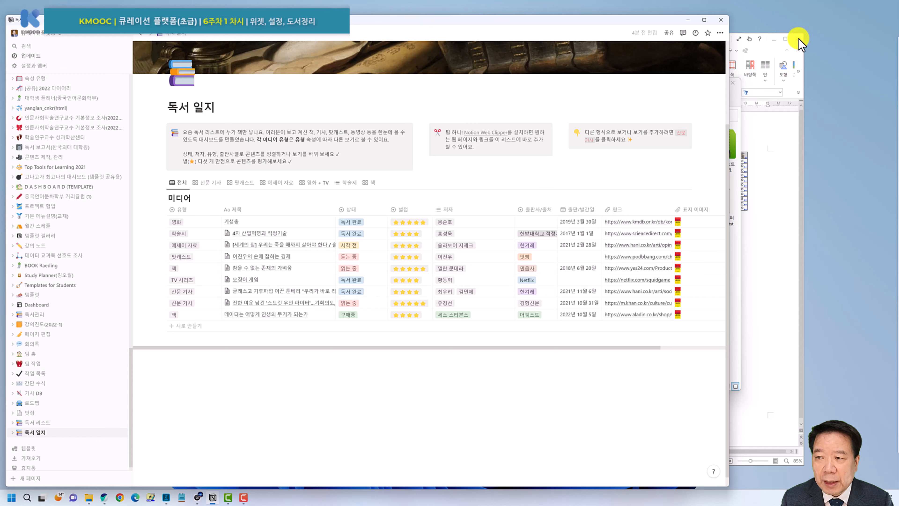
left_click(798, 38)
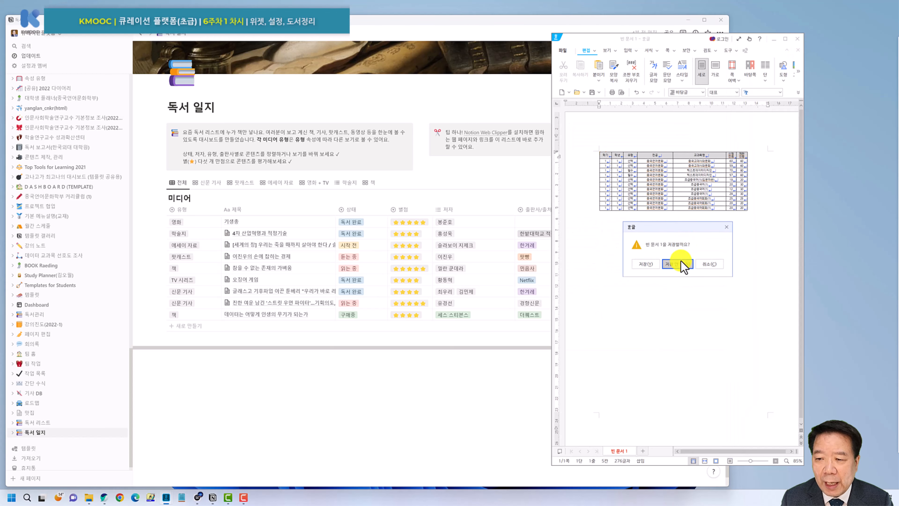
left_click(680, 263)
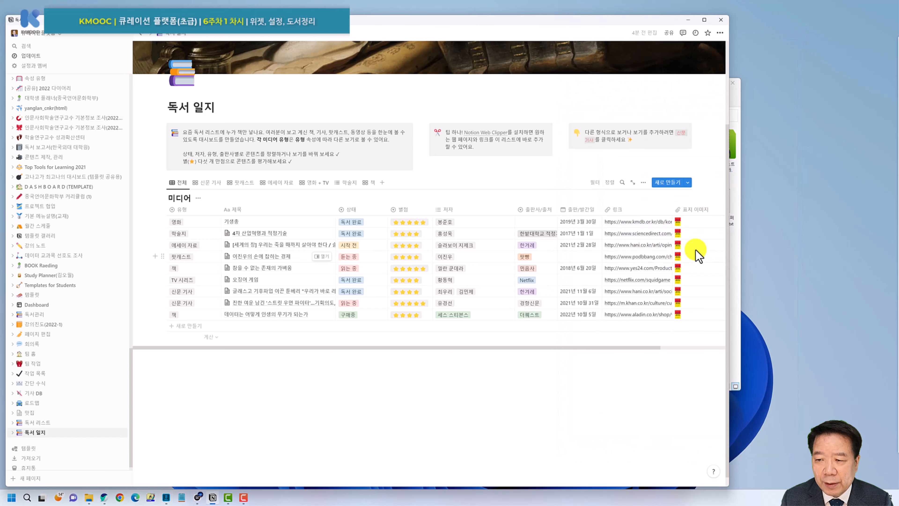
left_click(733, 84)
left_click_drag(458, 24, 519, 22)
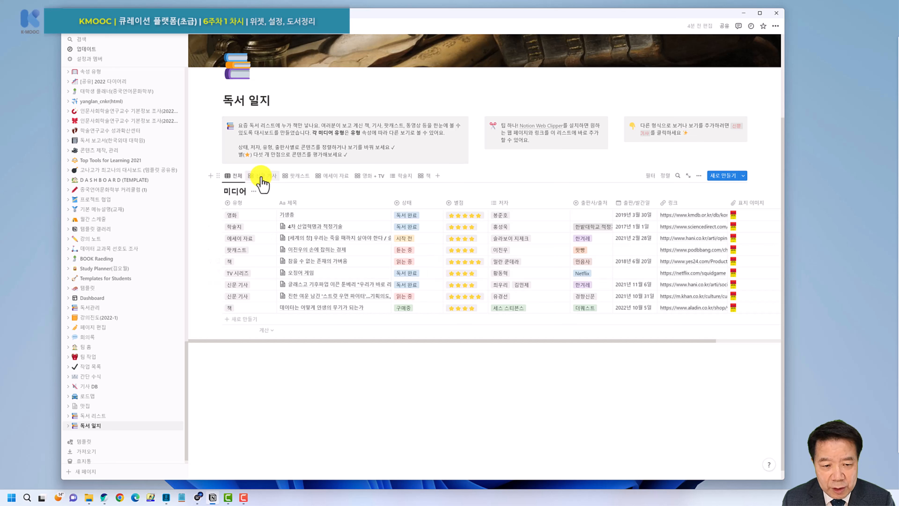
Review the 신문 기사, 팟캐스트, 에세이 자료, 영화 + TV, 학술지 and 책 views, ending on 전체.
left_click(259, 176)
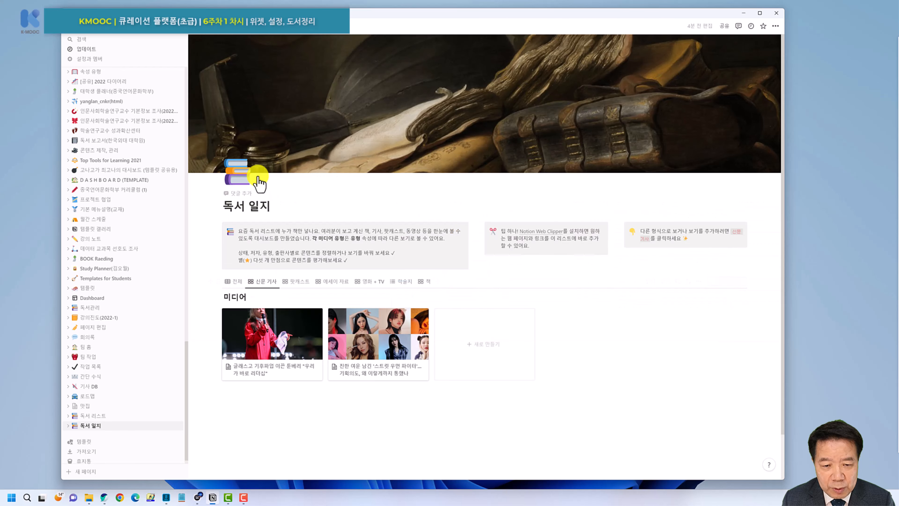
left_click(299, 283)
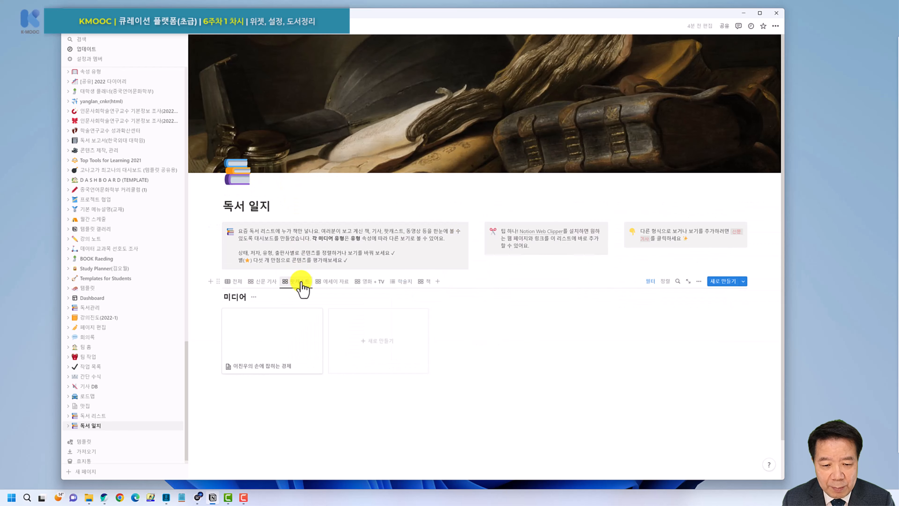
left_click(332, 282)
left_click(364, 283)
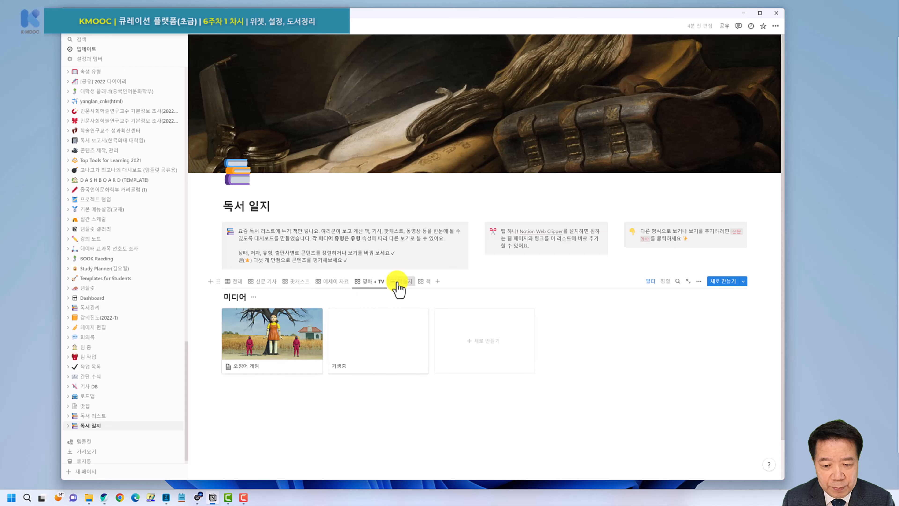
left_click(403, 281)
left_click(425, 282)
scroll(241, 269, "down", 1)
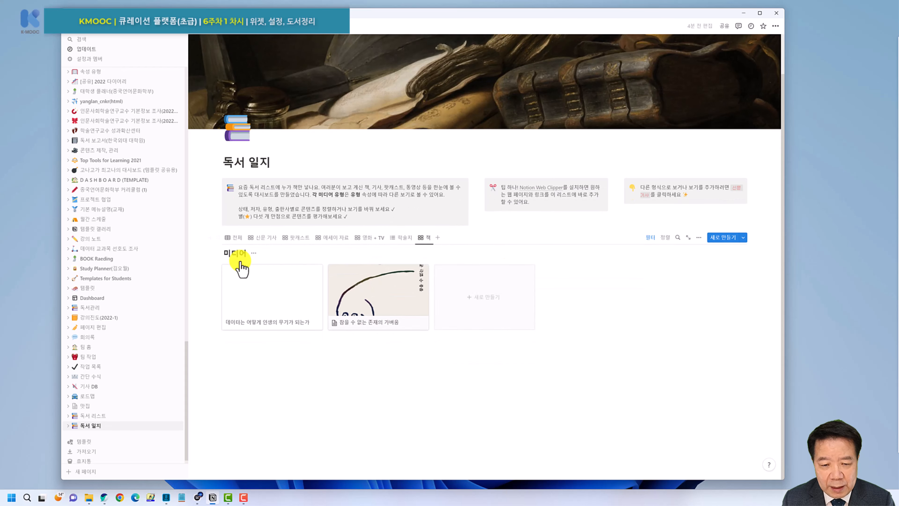
left_click(235, 237)
scroll(213, 248, "down", 2)
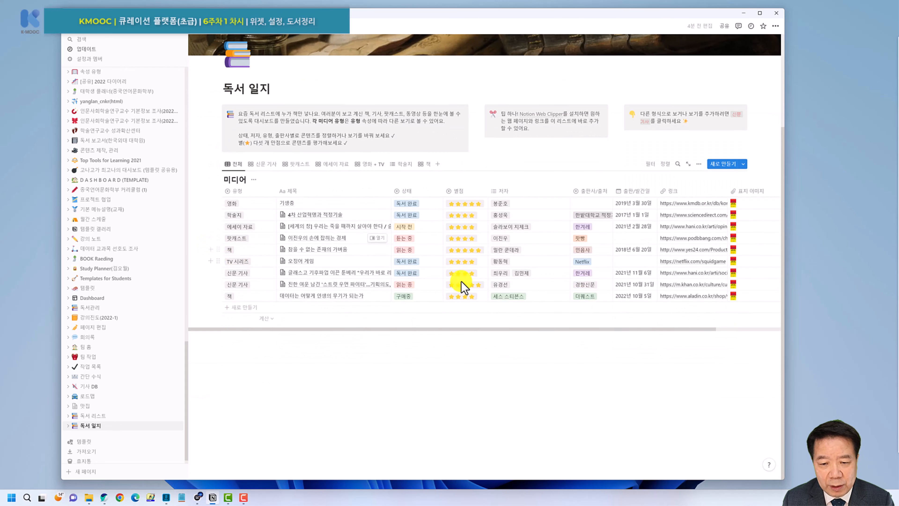
Copy the 미디어 table's link and paste it below as a linked database view copying 전체.
left_click(218, 164)
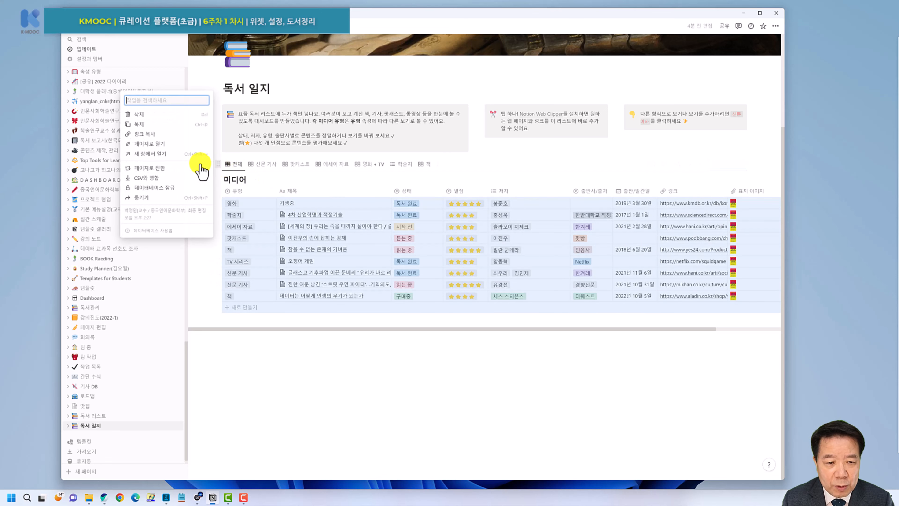
left_click(147, 134)
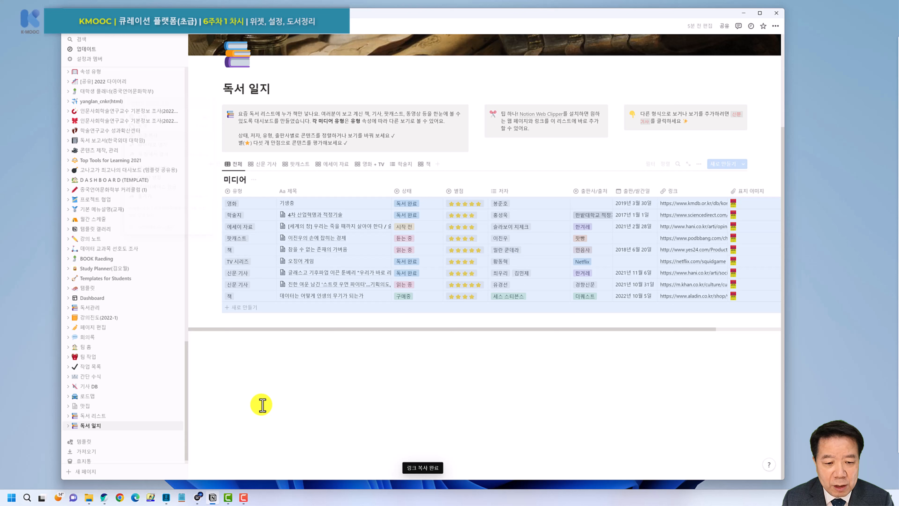
left_click(251, 363)
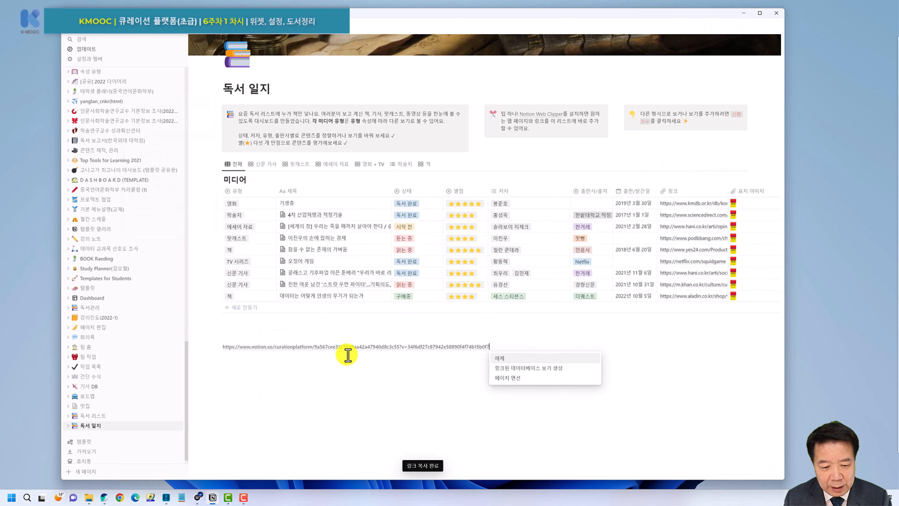
left_click(529, 368)
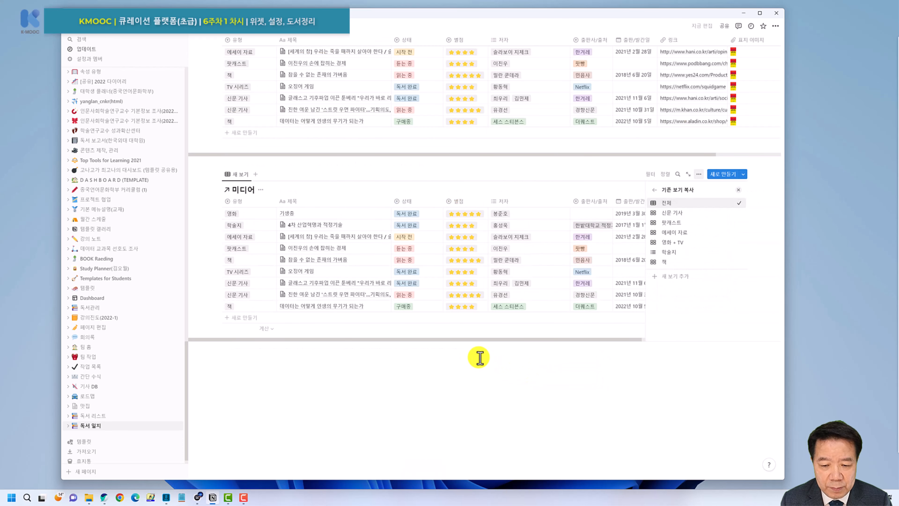
left_click(435, 364)
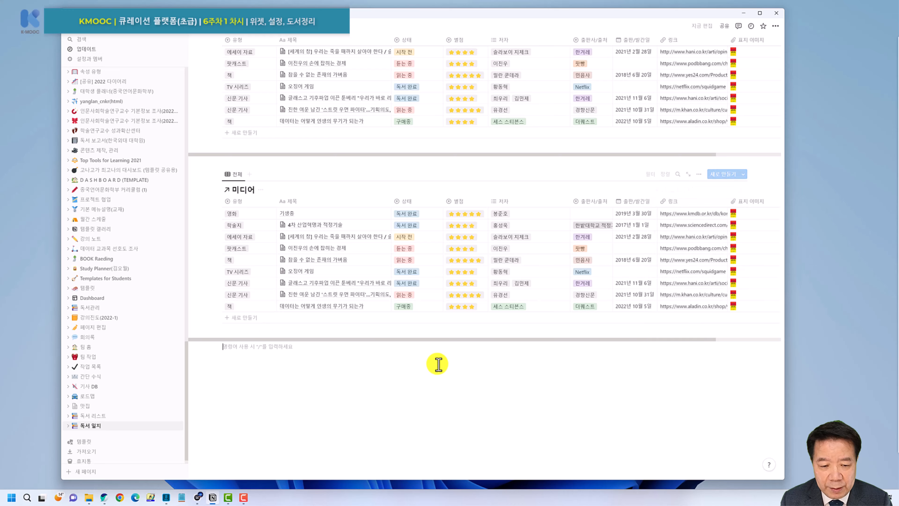
scroll(531, 359, "up", 3)
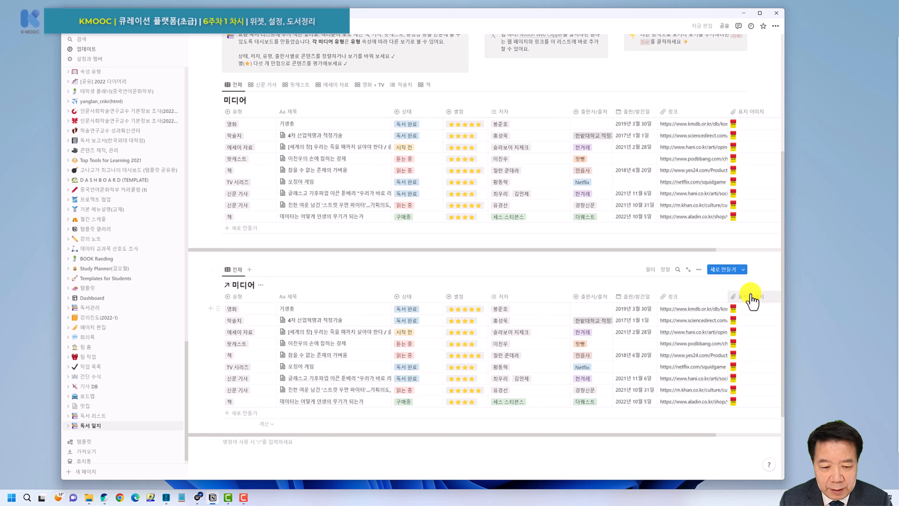
Group the linked 미디어 table by the 상태 property.
left_click(699, 269)
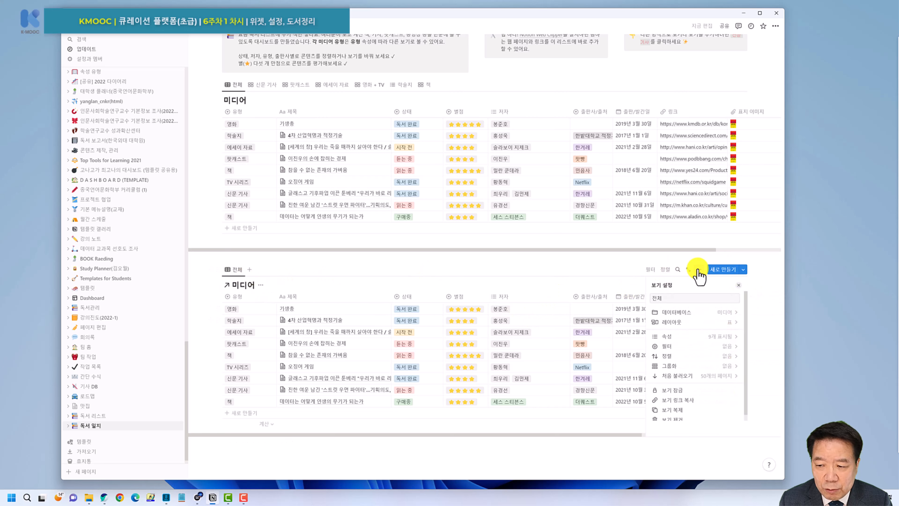
left_click(698, 366)
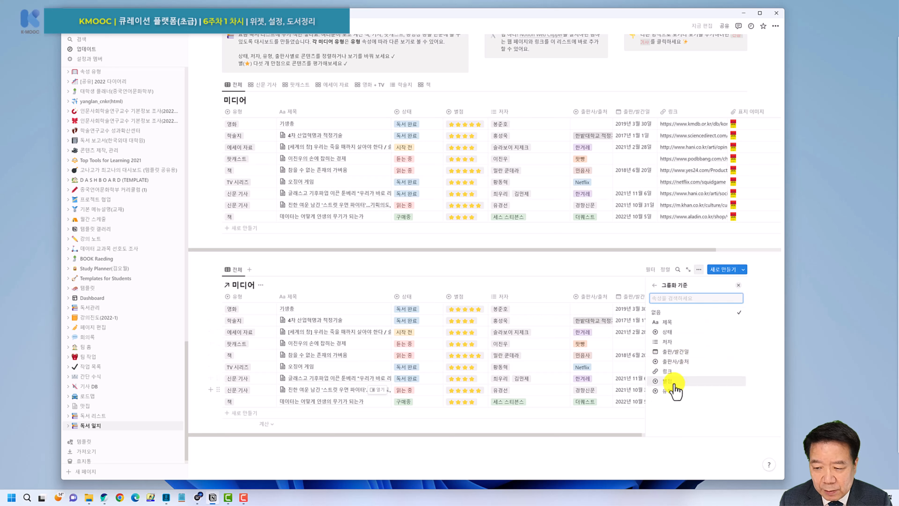
left_click(672, 333)
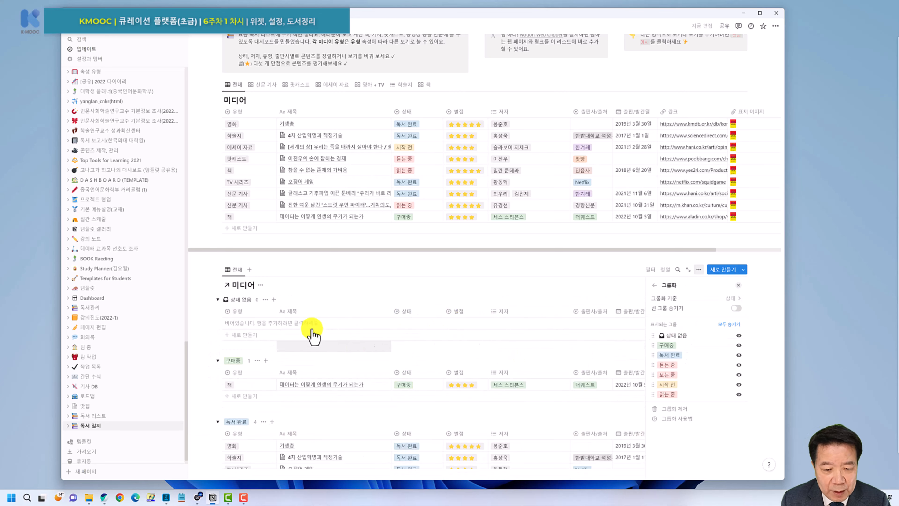
Hide the empty 상태 없음 group and review the grouped table.
left_click(266, 300)
left_click(266, 313)
scroll(346, 324, "down", 3)
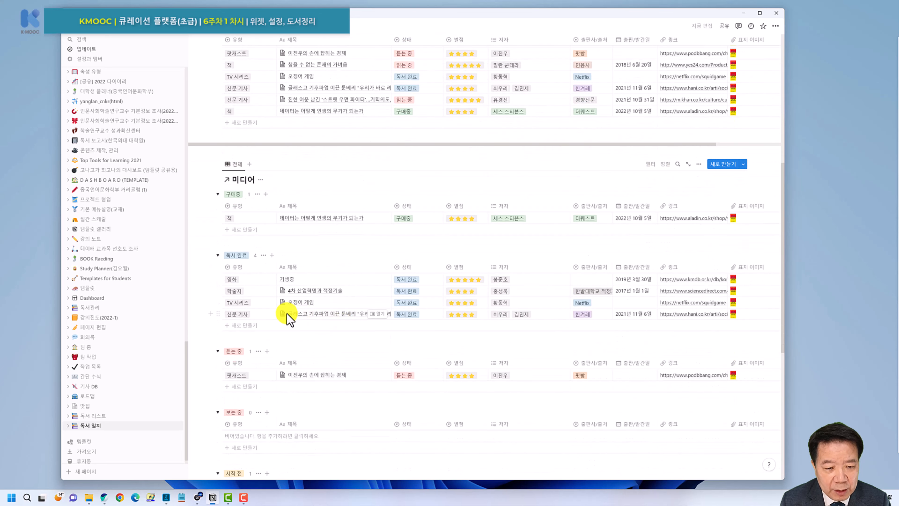
scroll(267, 311, "down", 2)
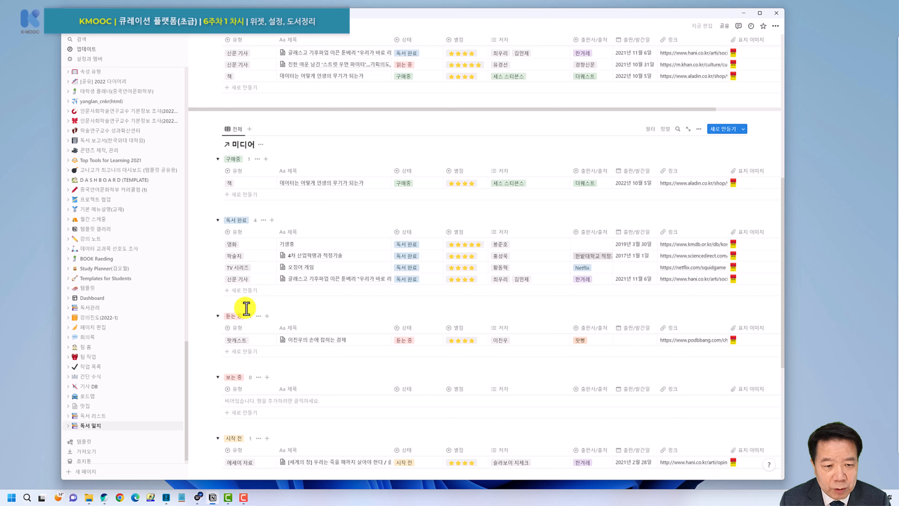
scroll(318, 306, "down", 2)
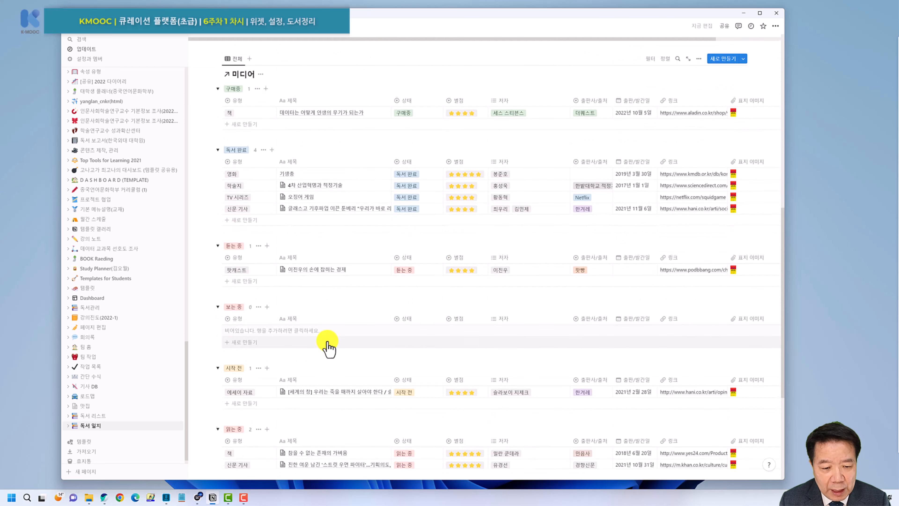
scroll(328, 349, "down", 3)
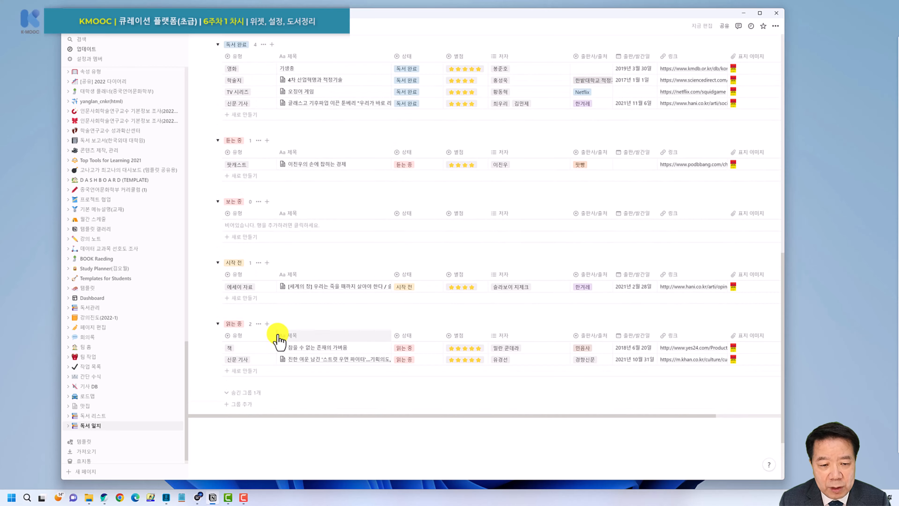
scroll(277, 322, "up", 3)
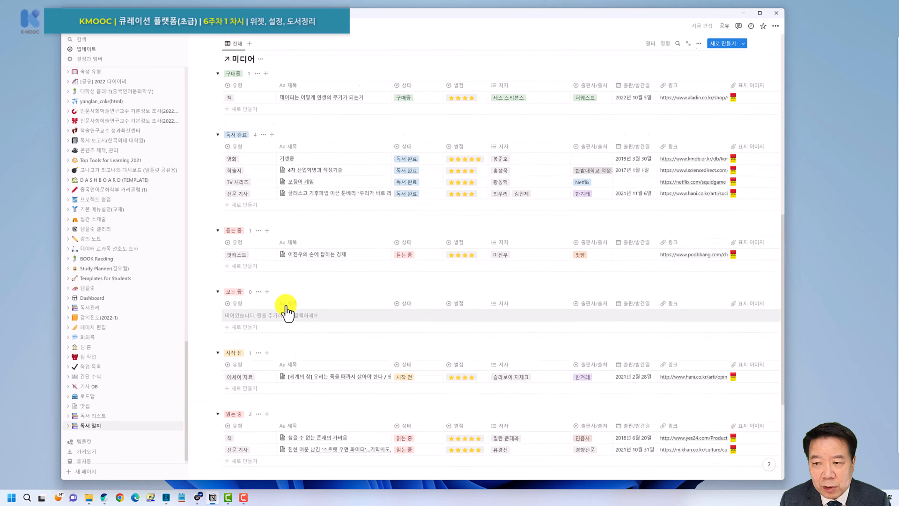
scroll(312, 233, "up", 2)
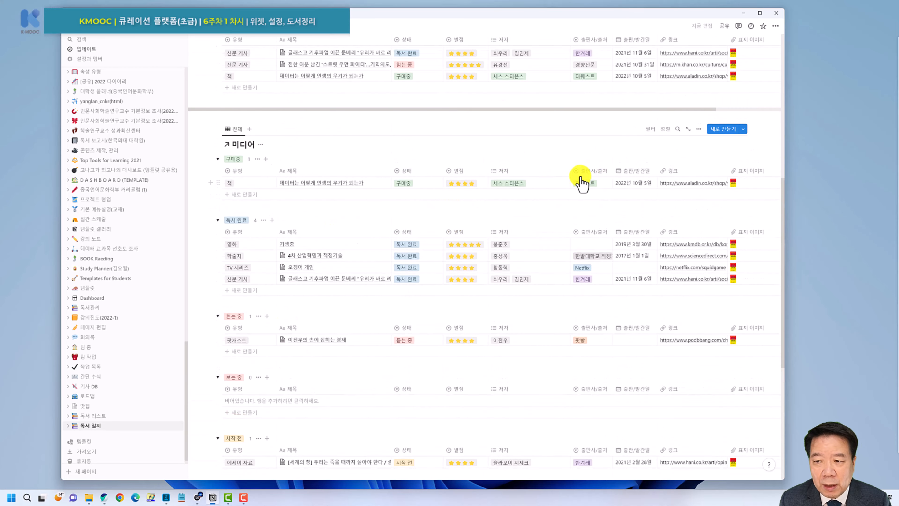
Add an ascending 상태 sort to the grouped linked table, from 구매중 through 읽는 중.
left_click(665, 130)
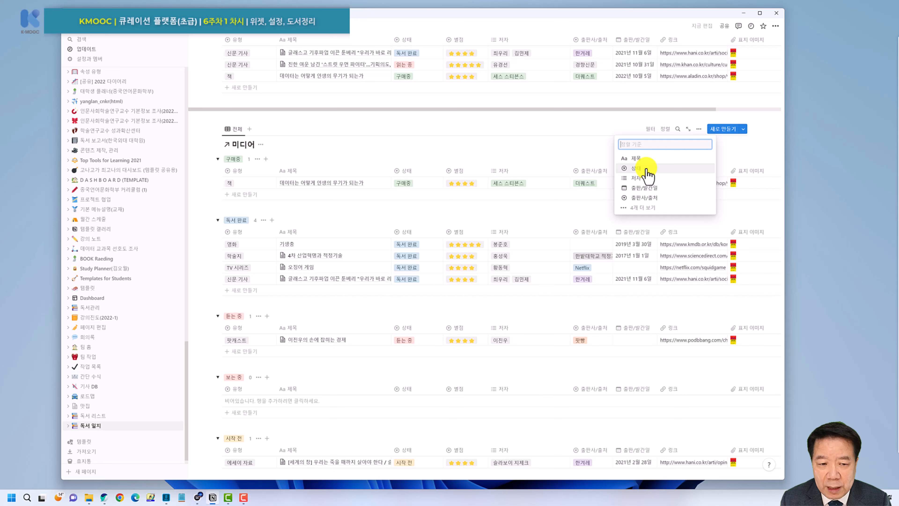
left_click(647, 170)
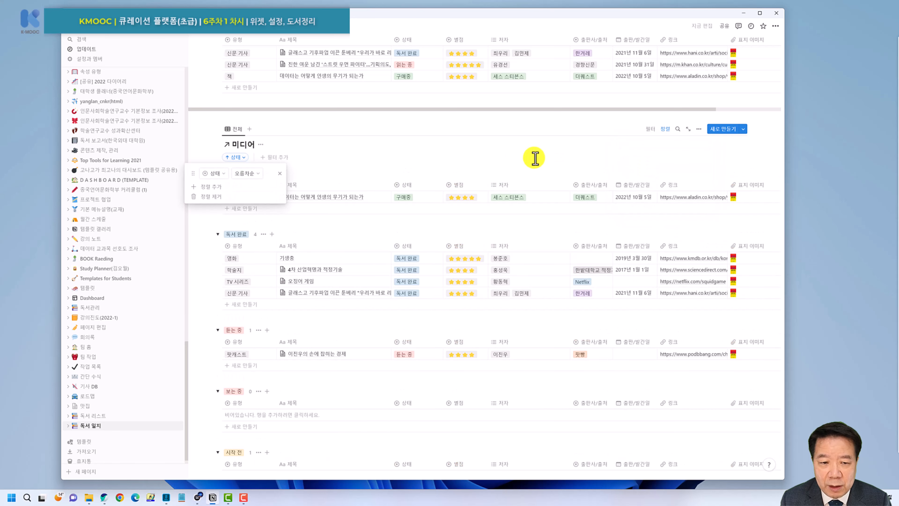
left_click(429, 148)
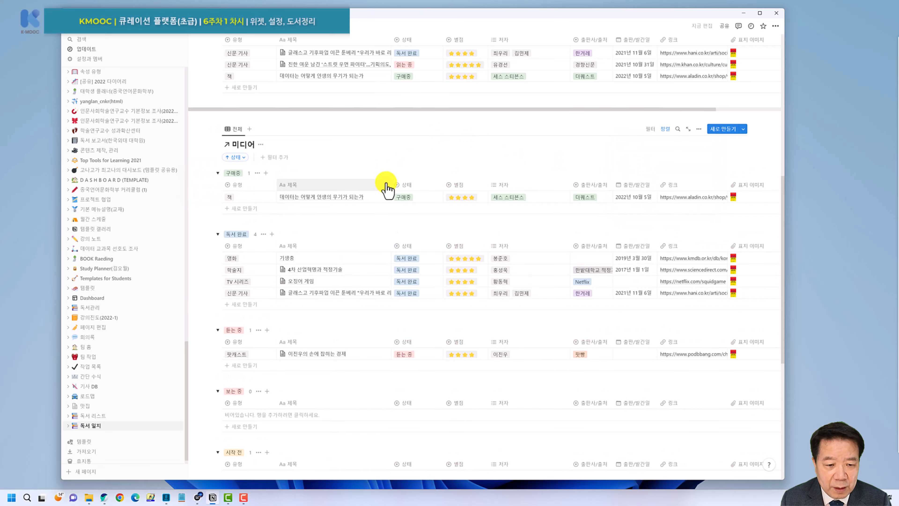
scroll(385, 185, "down", 2)
scroll(252, 308, "down", 3)
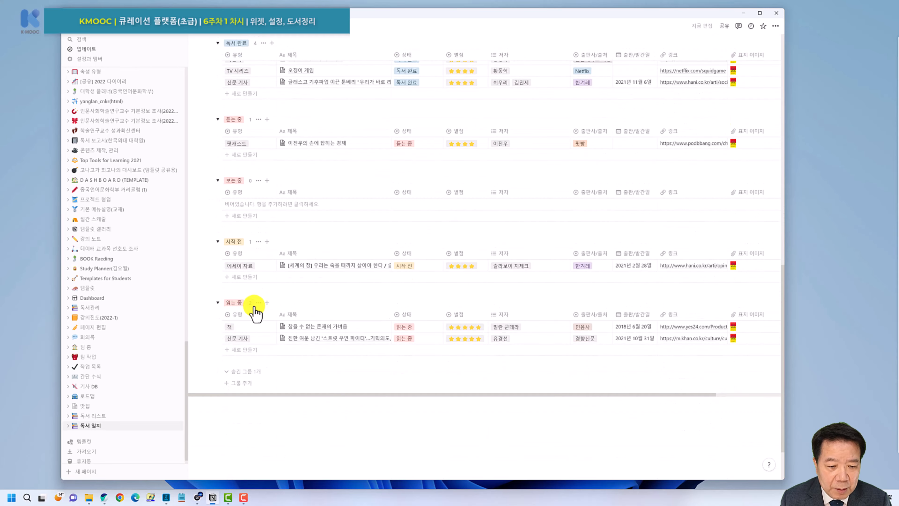
scroll(264, 302, "up", 8)
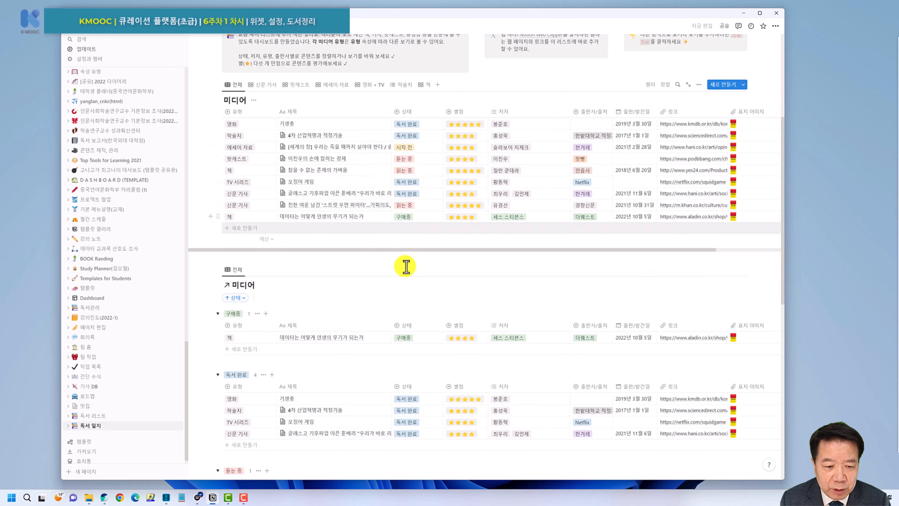
scroll(404, 227, "down", 3)
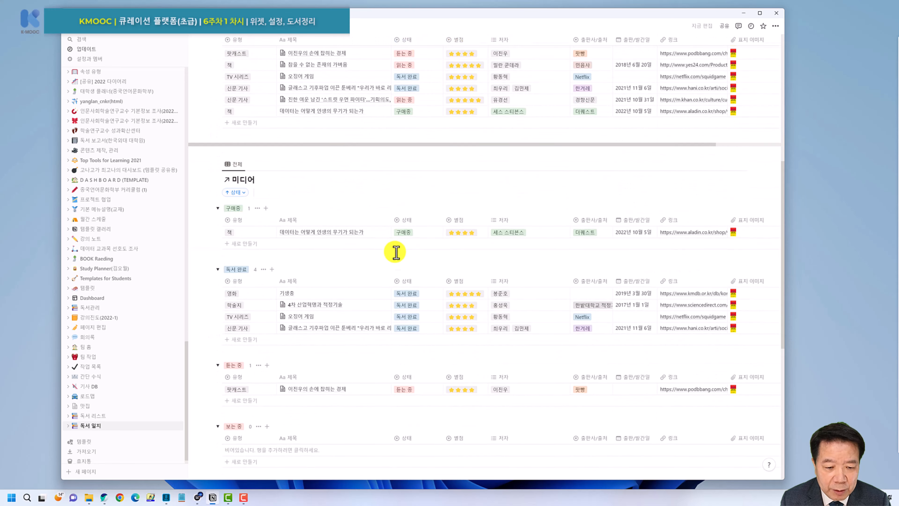
scroll(389, 223, "up", 2)
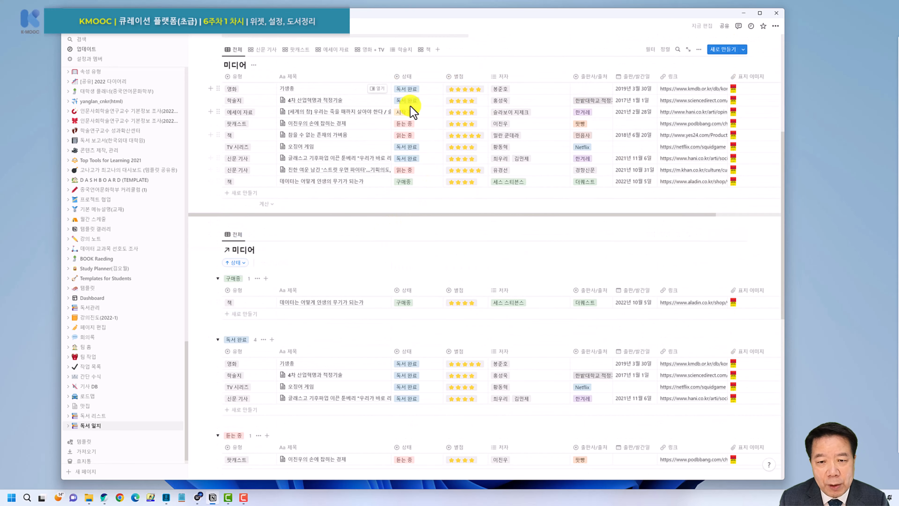
scroll(390, 245, "down", 2)
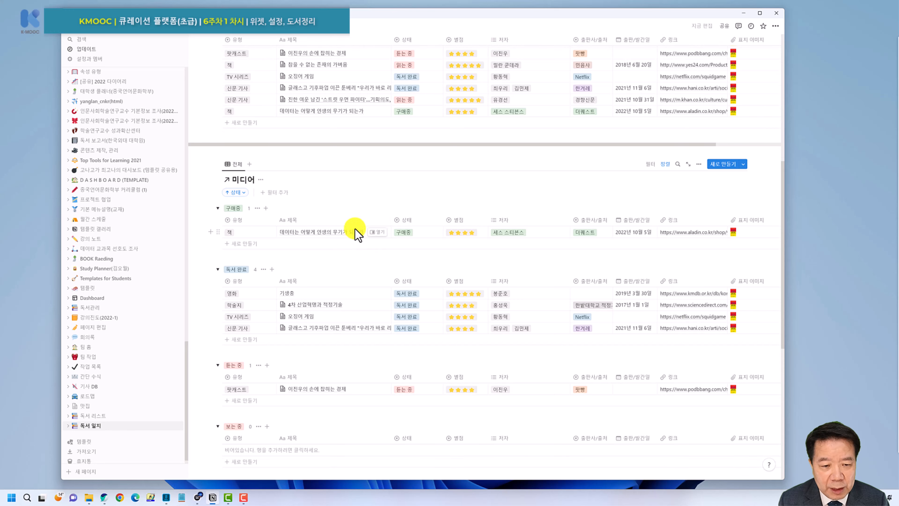
scroll(352, 216, "down", 3)
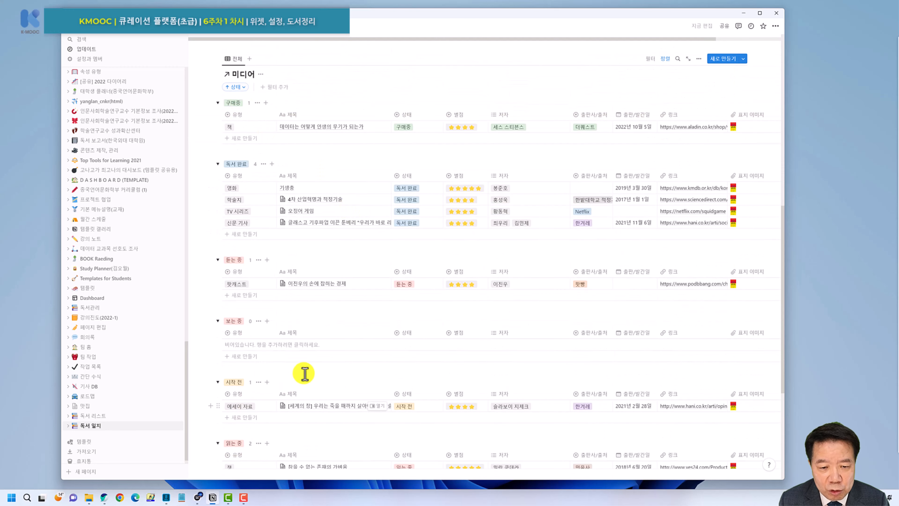
scroll(301, 371, "down", 6)
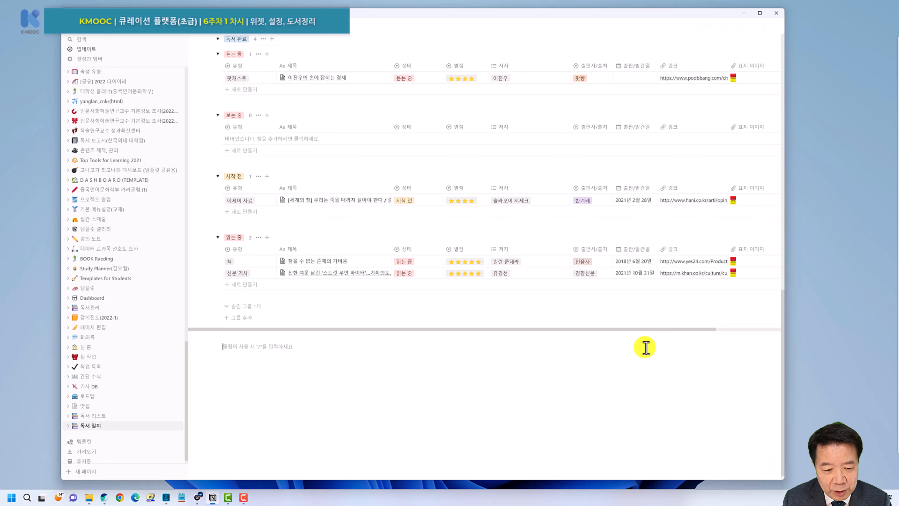
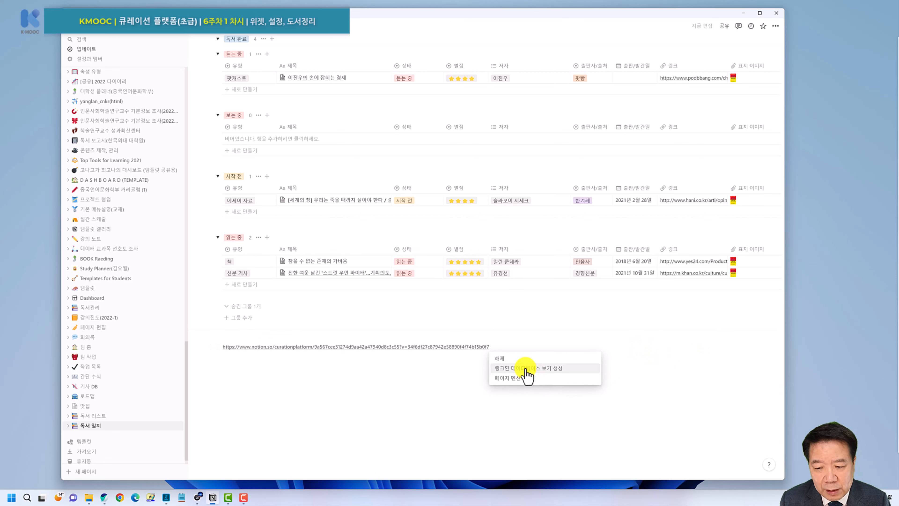
Paste the 미디어 link at the page bottom as another linked view of all nine entries.
left_click(526, 369)
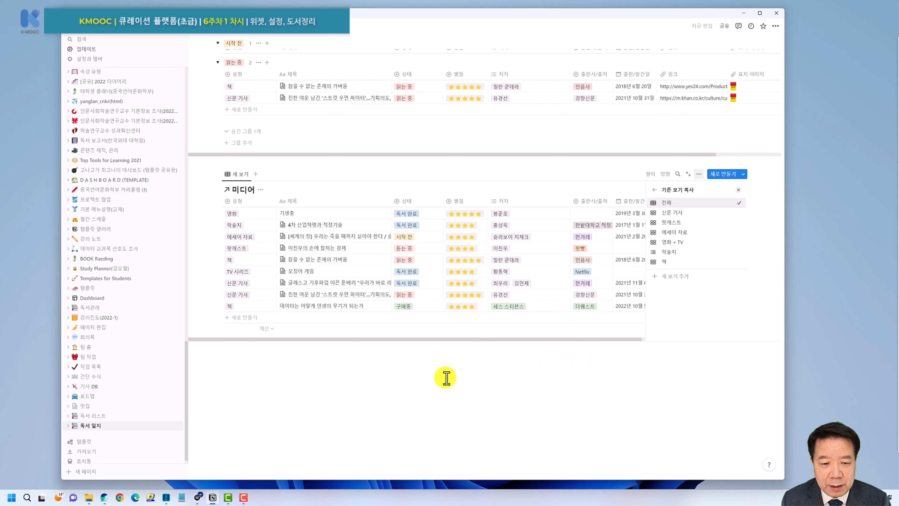
left_click(243, 176)
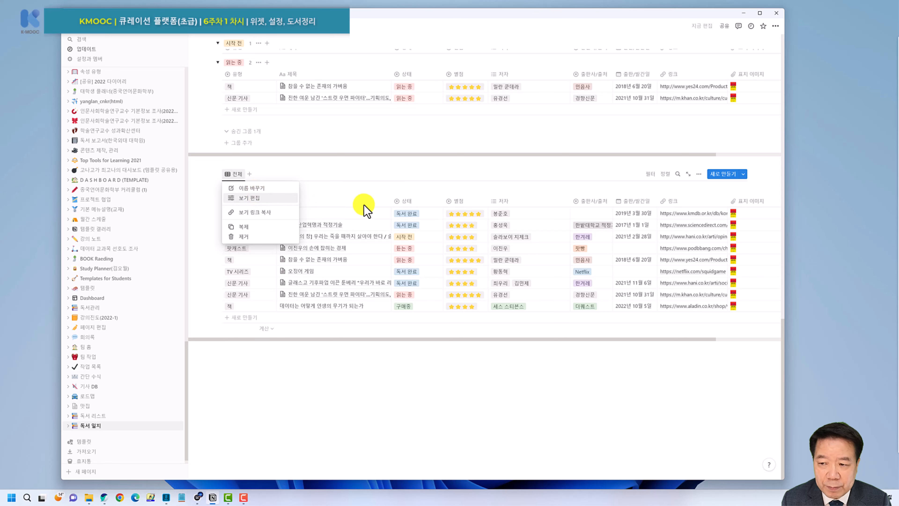
Make the new view a board with 표지 이미지 card previews and 작게 card size.
left_click(254, 198)
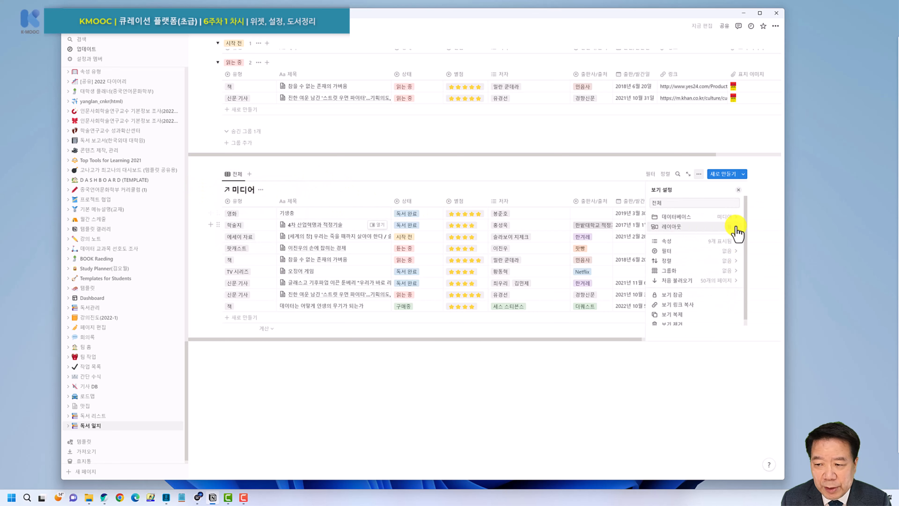
left_click(700, 228)
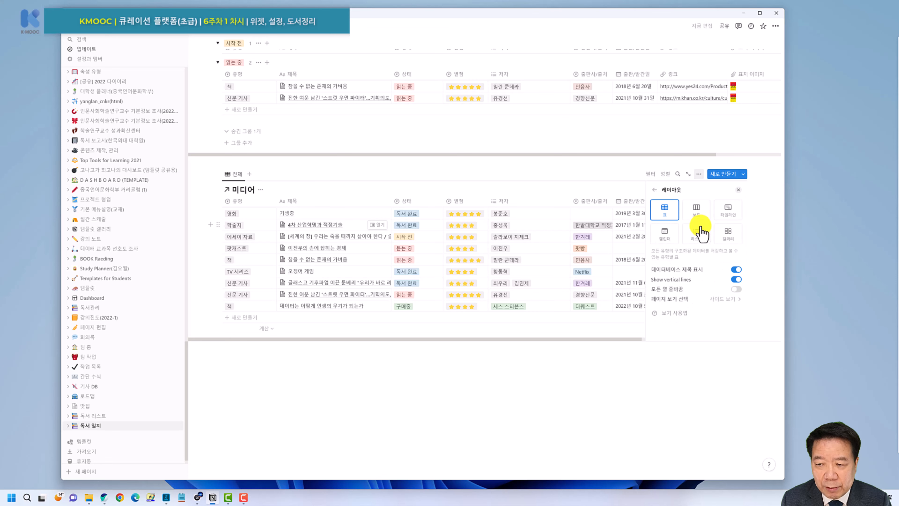
left_click(699, 216)
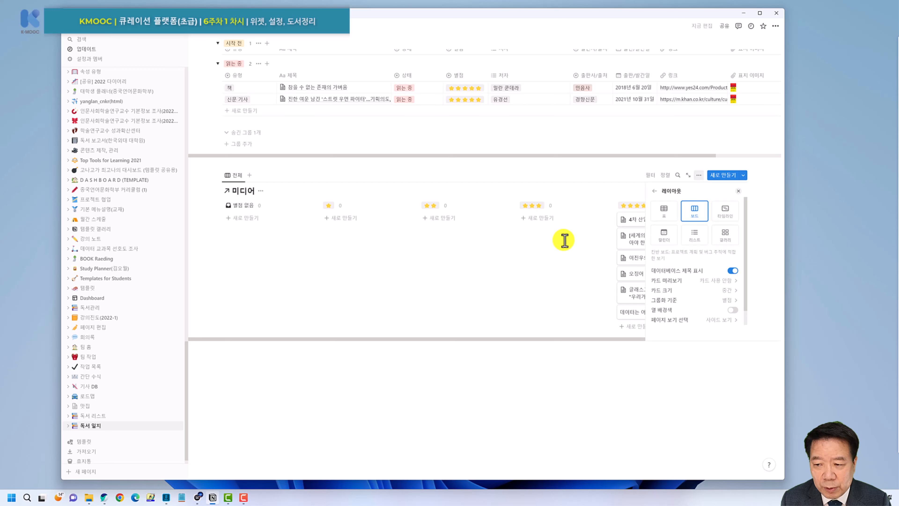
left_click(714, 280)
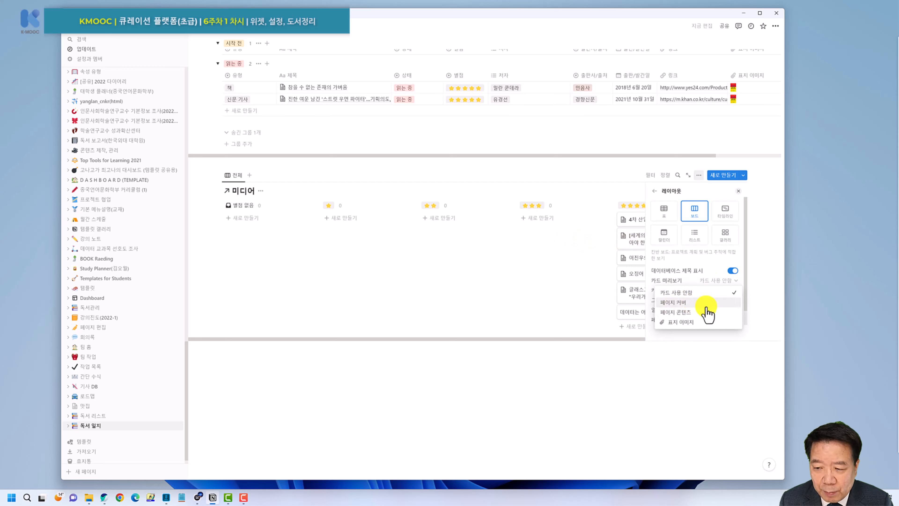
left_click(686, 322)
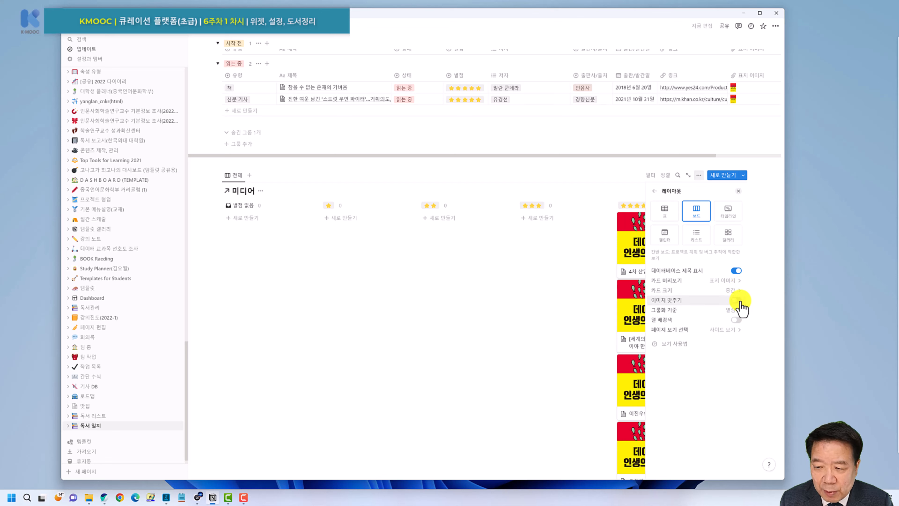
left_click(736, 292)
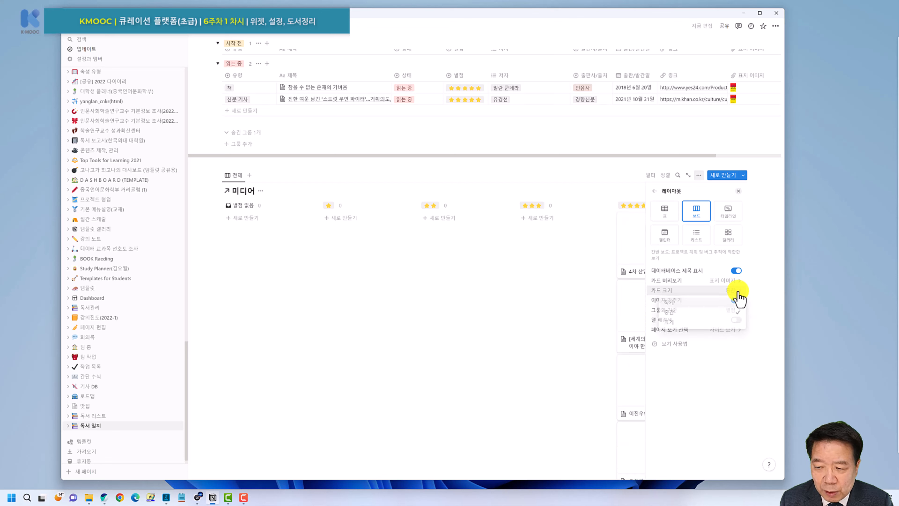
left_click(694, 302)
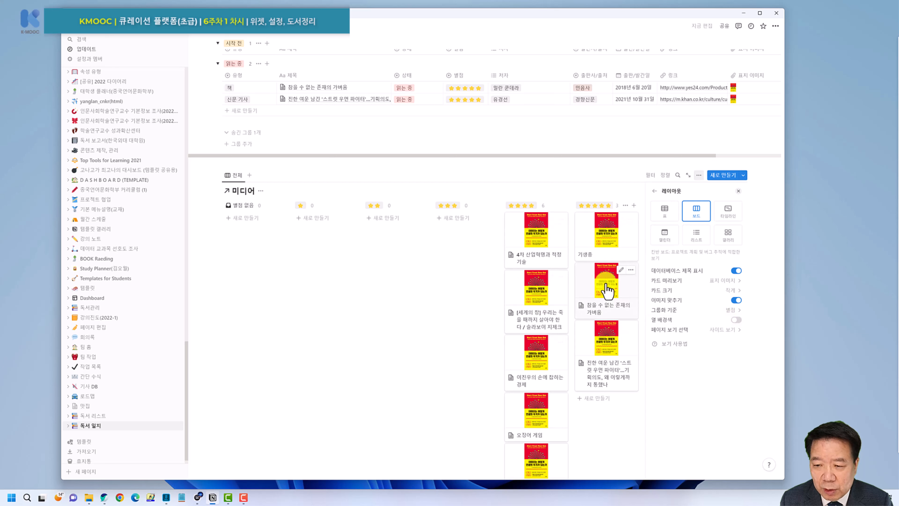
Set the board's 그룹화 기준 to 유형.
left_click(653, 191)
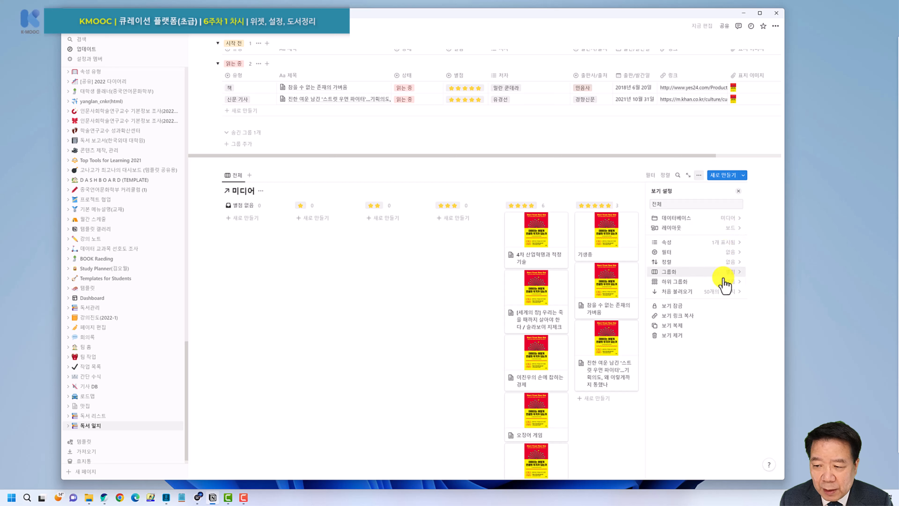
left_click(734, 272)
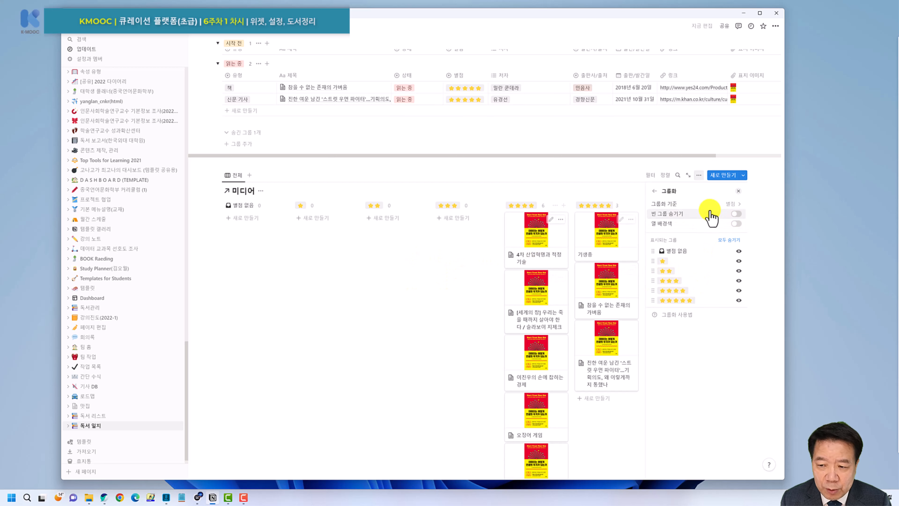
left_click(725, 209)
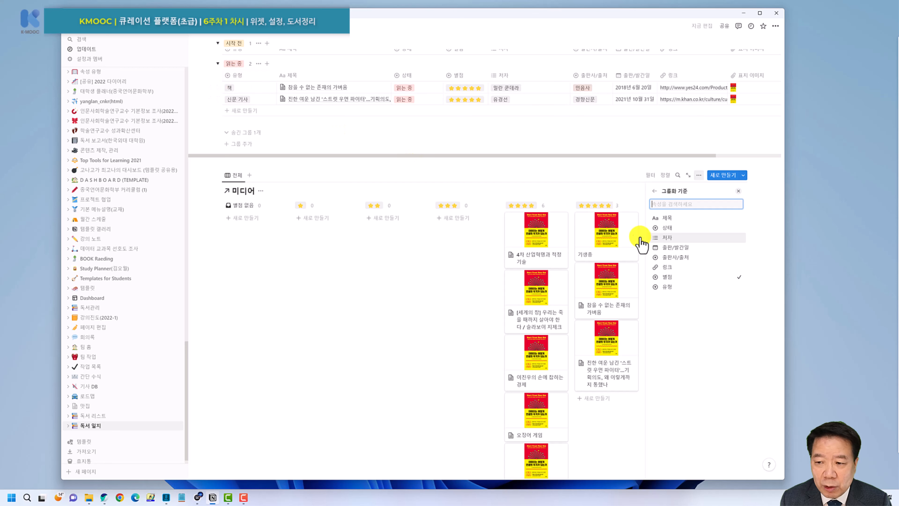
left_click(671, 290)
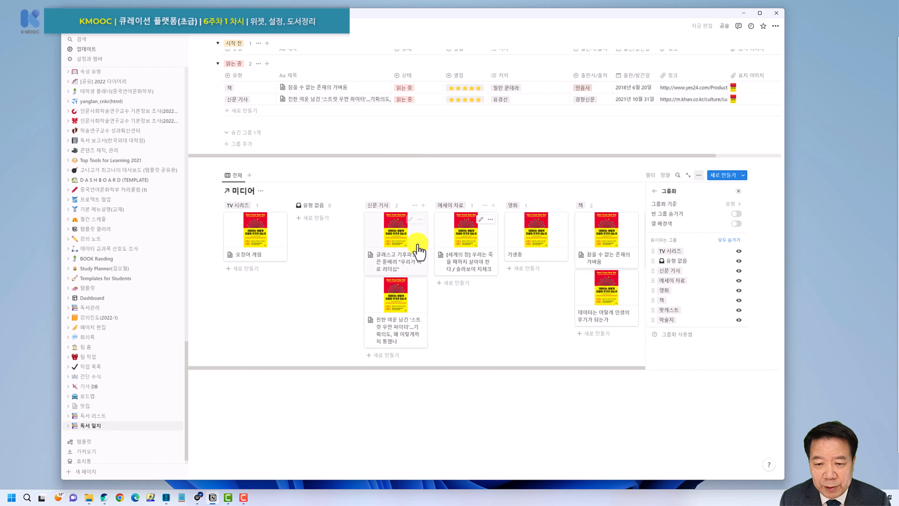
left_click(611, 172)
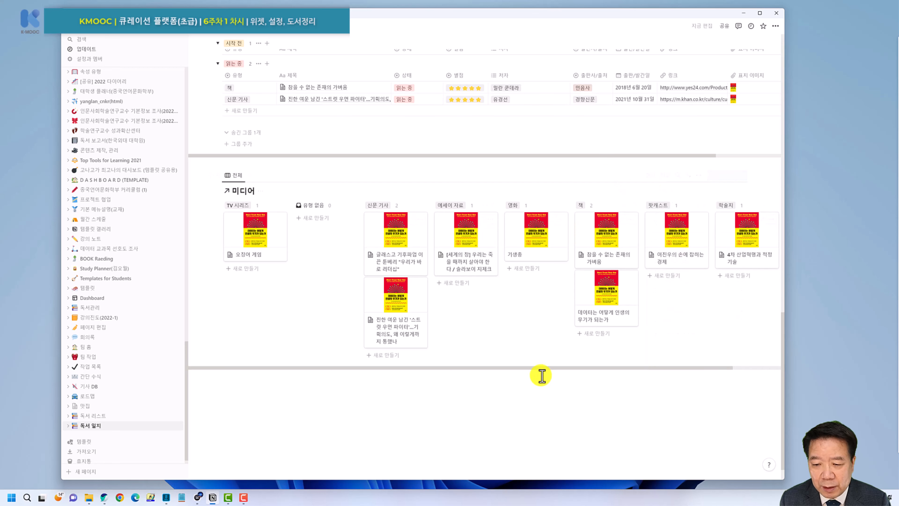
Hide the empty 유형 없음 column on the board.
left_click(344, 205)
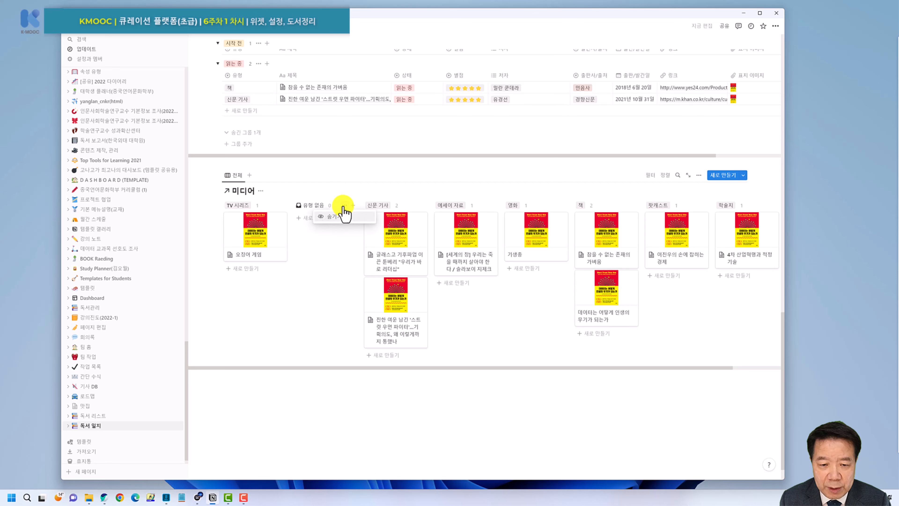
left_click(345, 219)
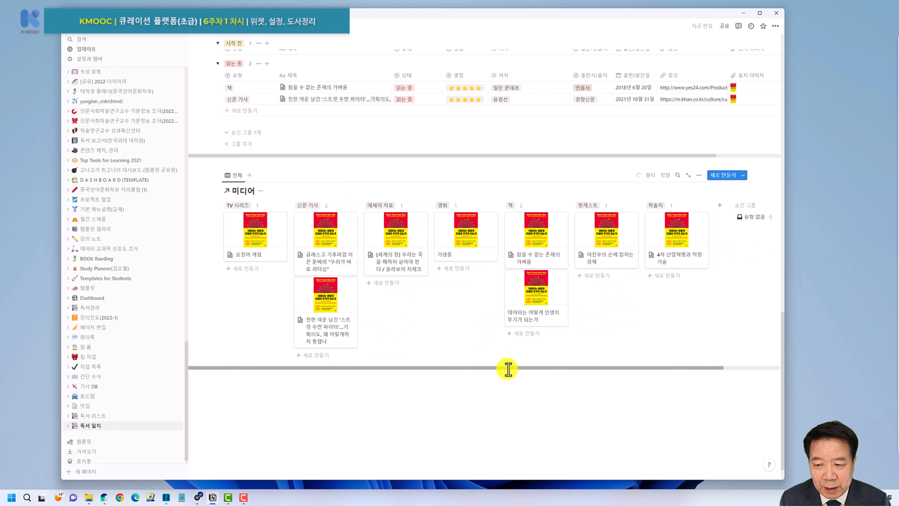
left_click_drag(511, 367, 438, 344)
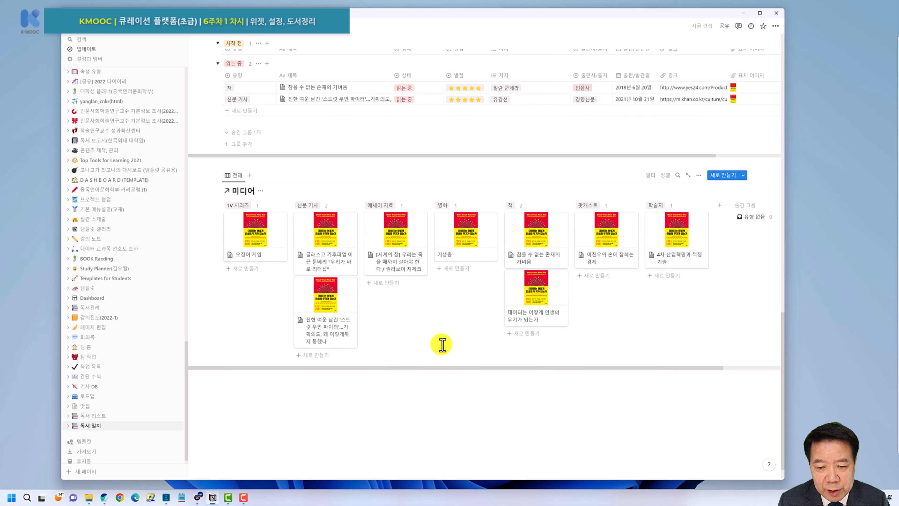
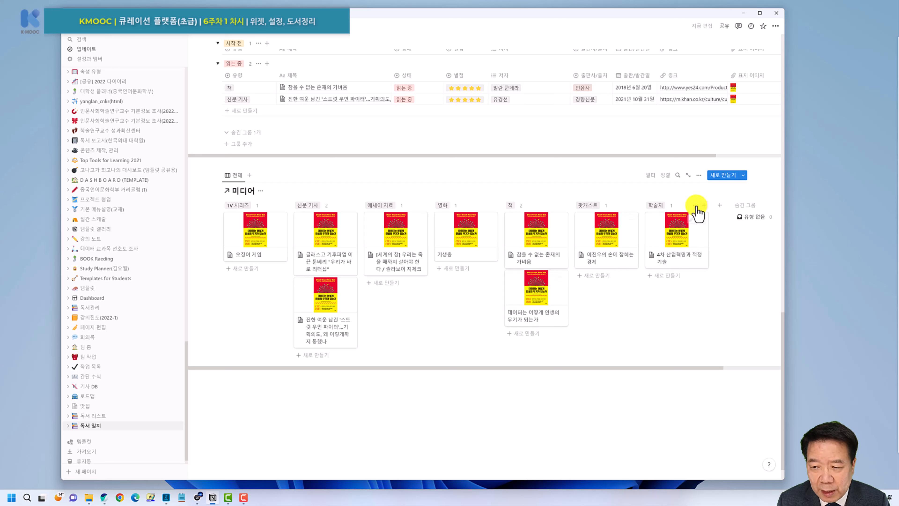
Dismiss the 학술지 column menu, leaving its colour and visibility as they were.
left_click(685, 194)
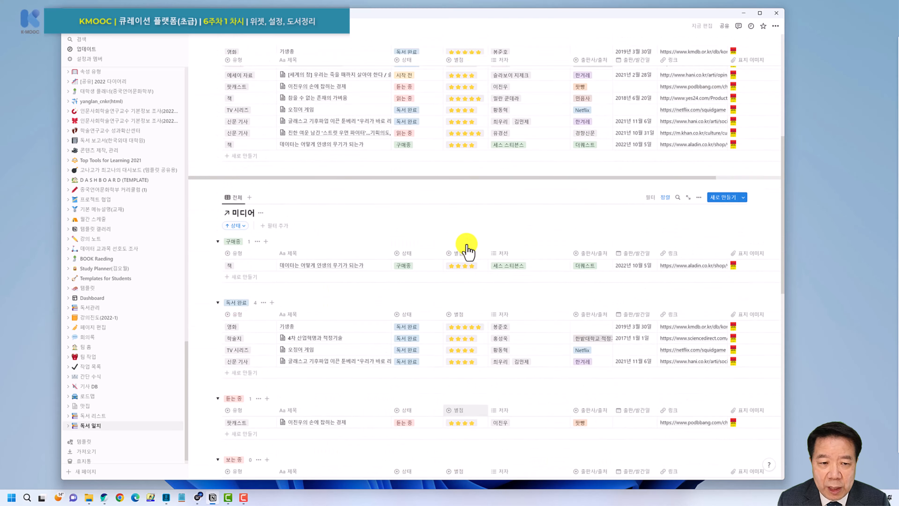
Change the 유형 of '4차 산업혁명과 직장기술' from 학술지 to 책.
scroll(467, 250, "up", 5)
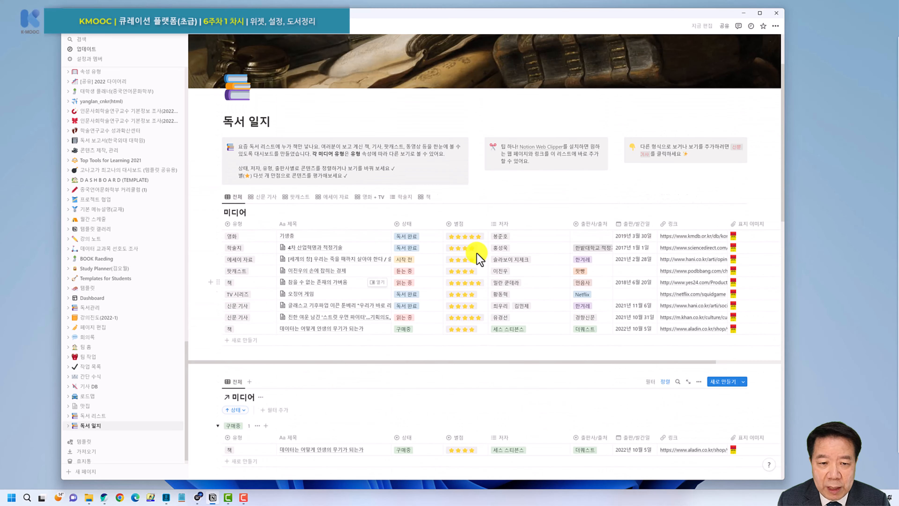
scroll(443, 254, "down", 1)
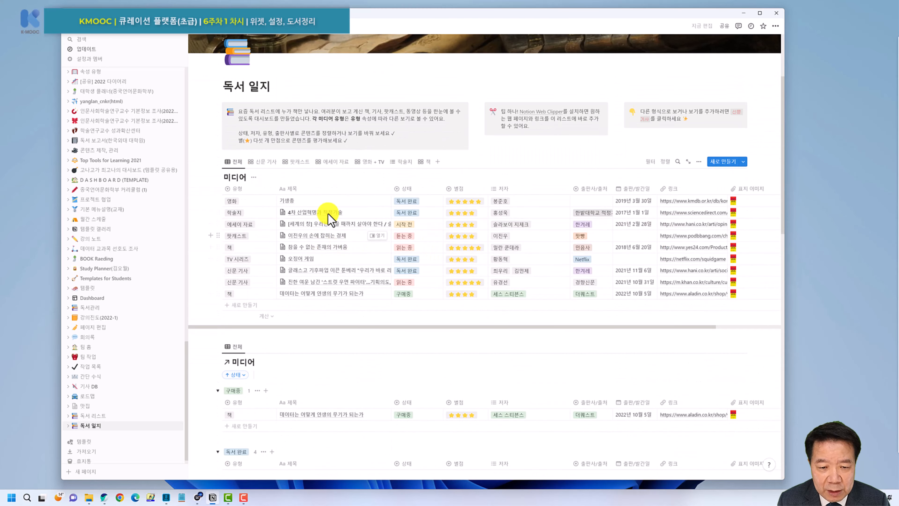
left_click(248, 213)
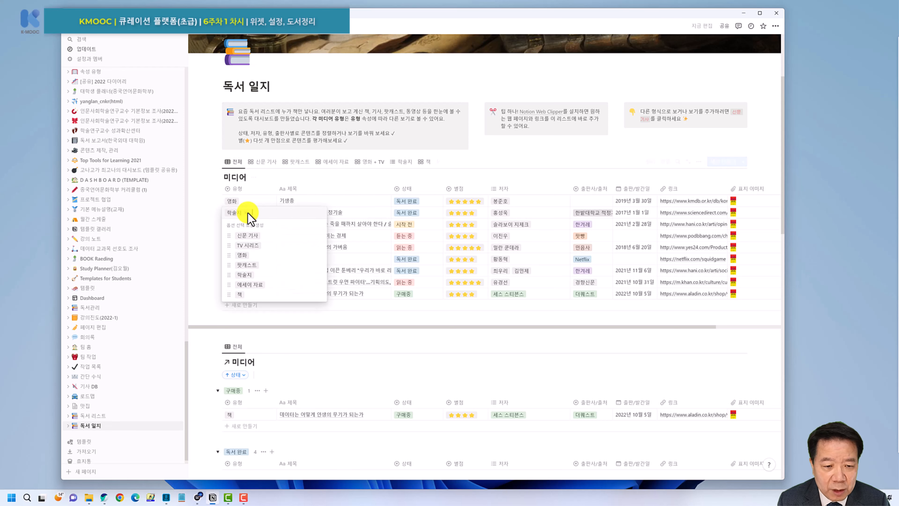
left_click(245, 298)
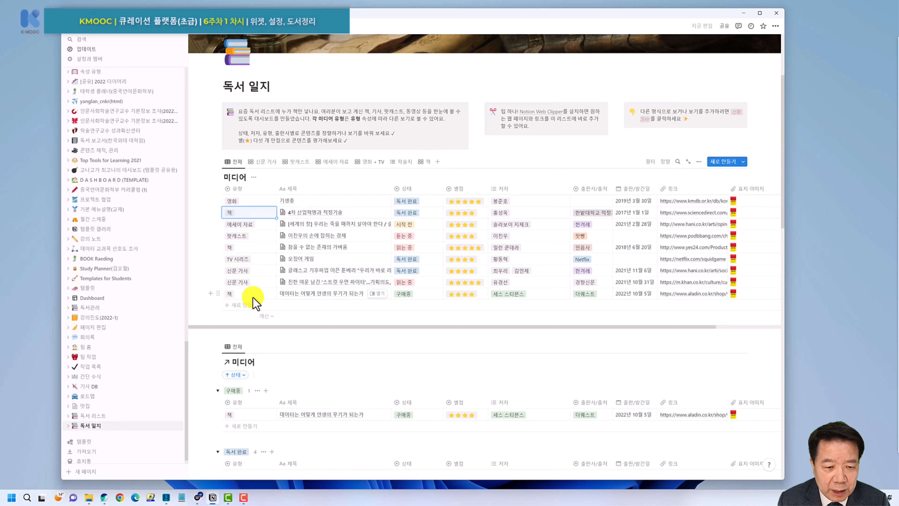
left_click(205, 285)
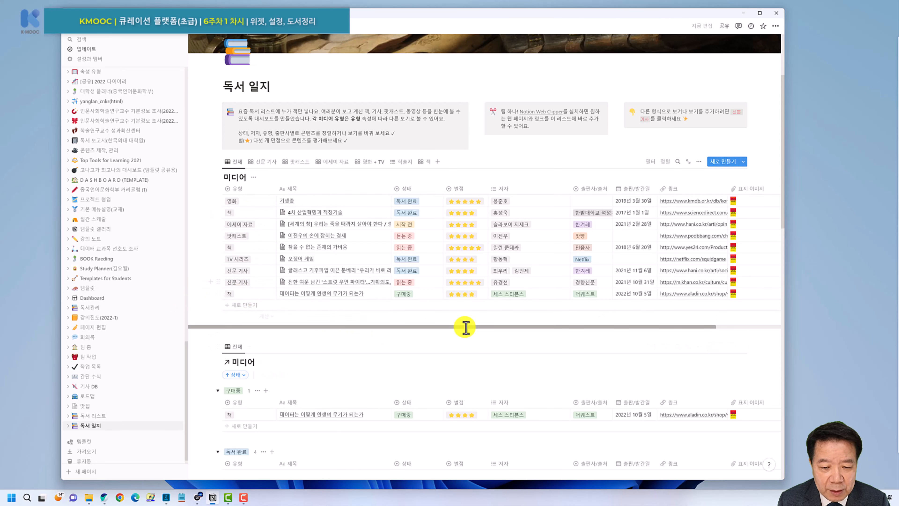
scroll(465, 327, "down", 15)
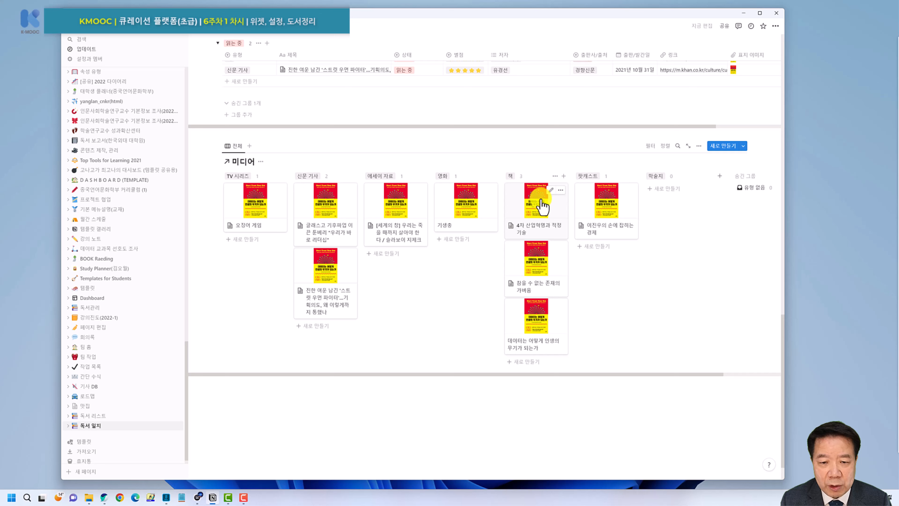
Move the 영화 column ahead of 에세이 자료, right after 신문 기사.
scroll(395, 240, "up", 1)
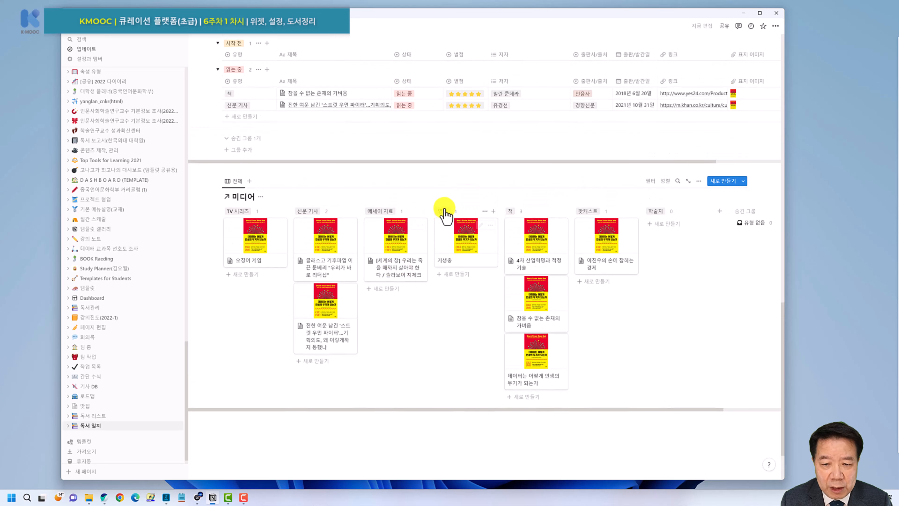
left_click_drag(441, 214, 383, 215)
scroll(415, 190, "down", 2)
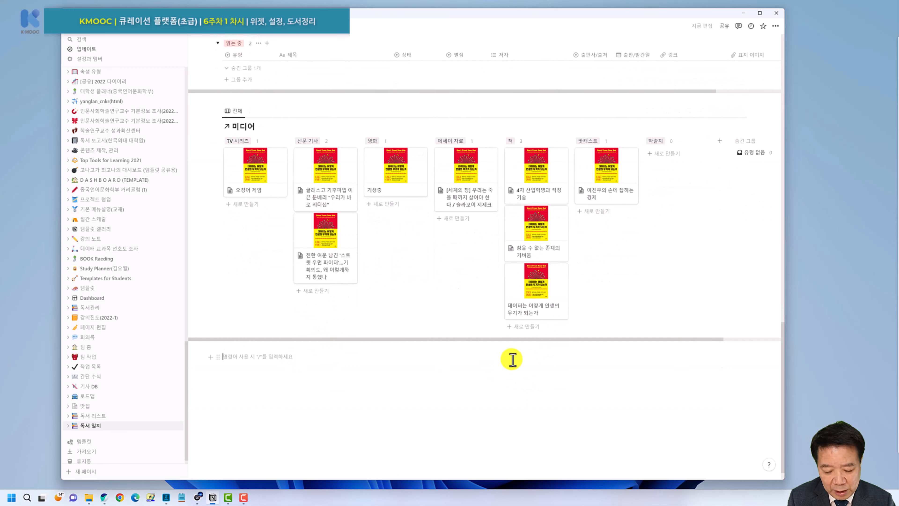
Paste the 미디어 database link as a linked database view and open its 레이아웃 settings.
key("ctrl+v")
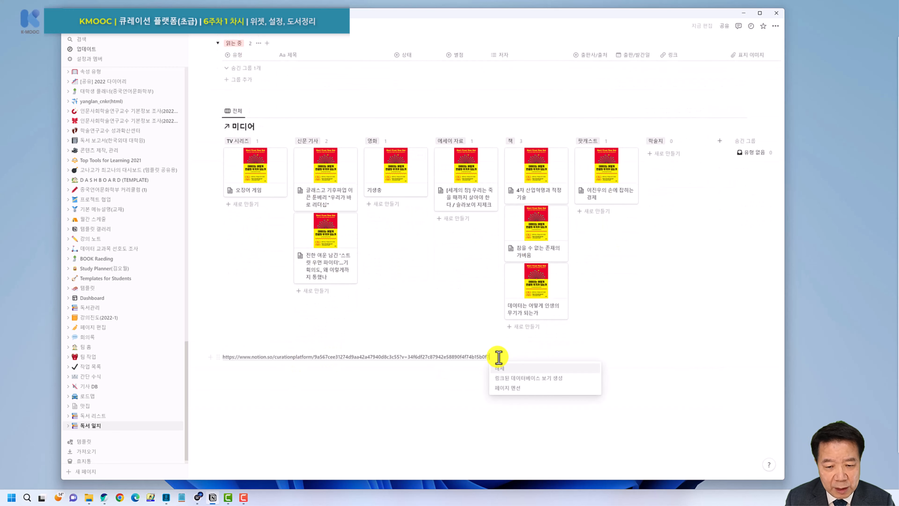
left_click(517, 378)
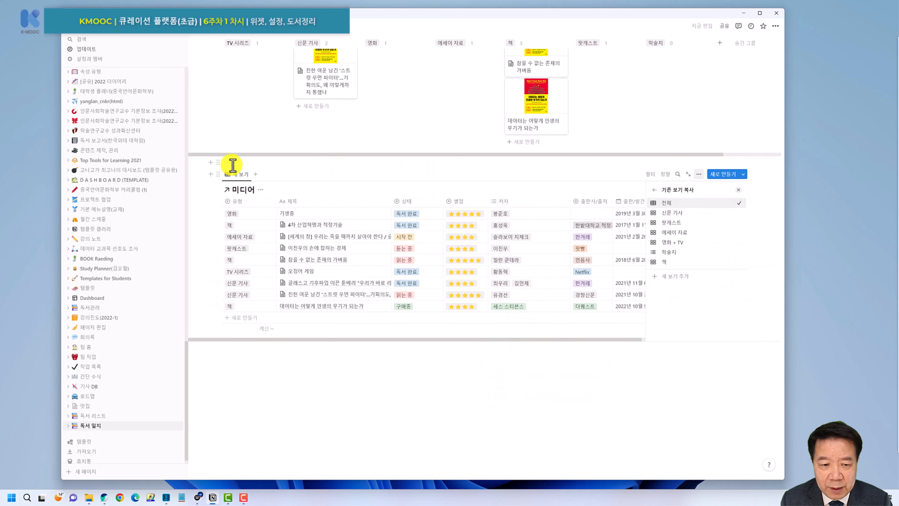
left_click(241, 179)
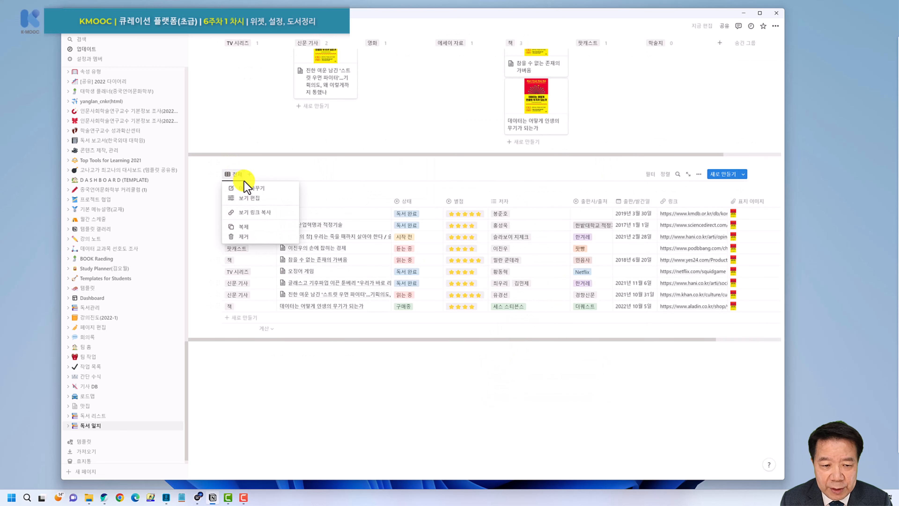
left_click(251, 205)
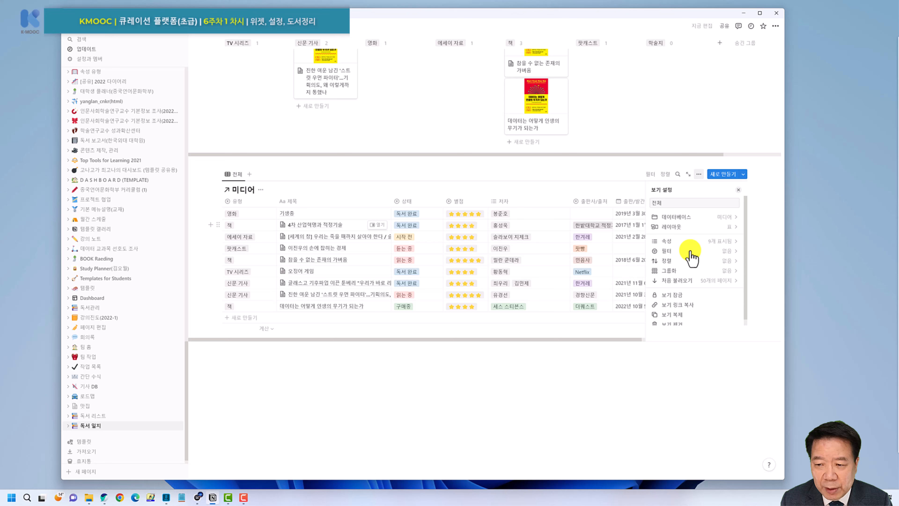
left_click(719, 234)
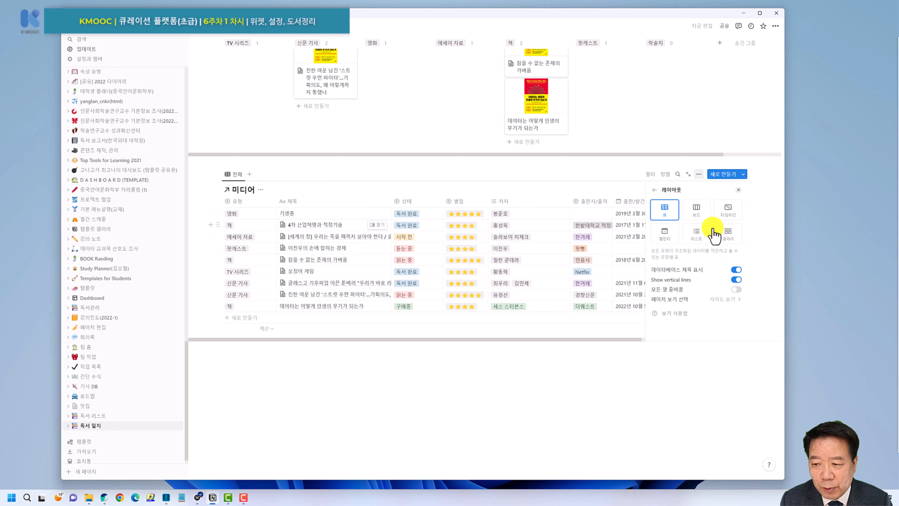
Make the linked view a 보드 with 표지 이미지 previews, 작게 cards and 이미지 맞추기 on.
left_click(698, 213)
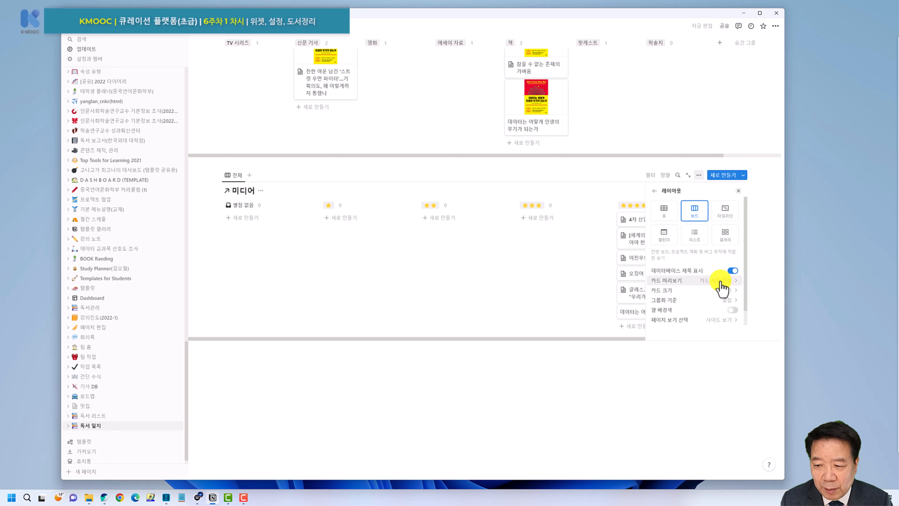
left_click(720, 283)
left_click(686, 324)
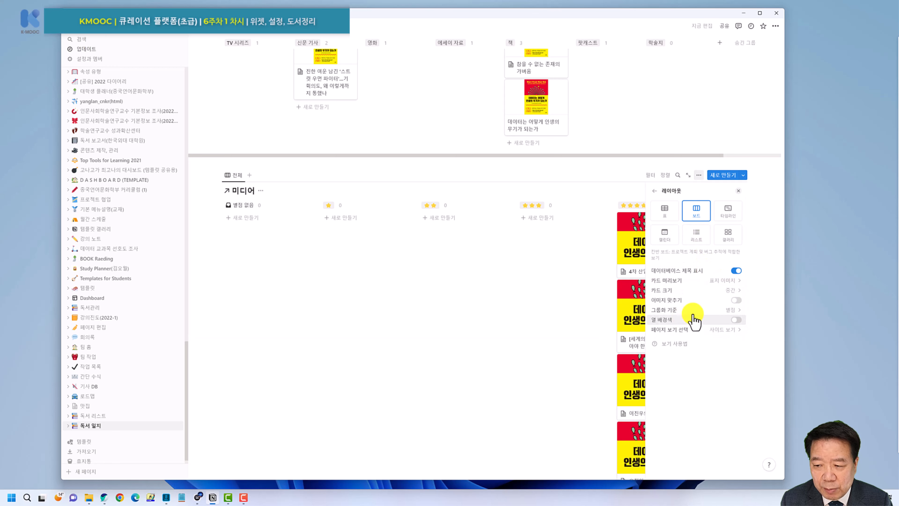
left_click(732, 290)
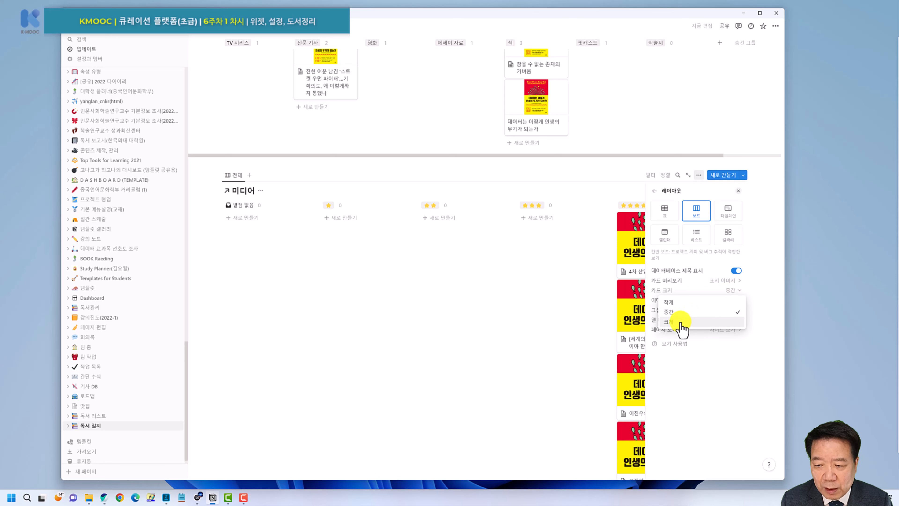
left_click(673, 303)
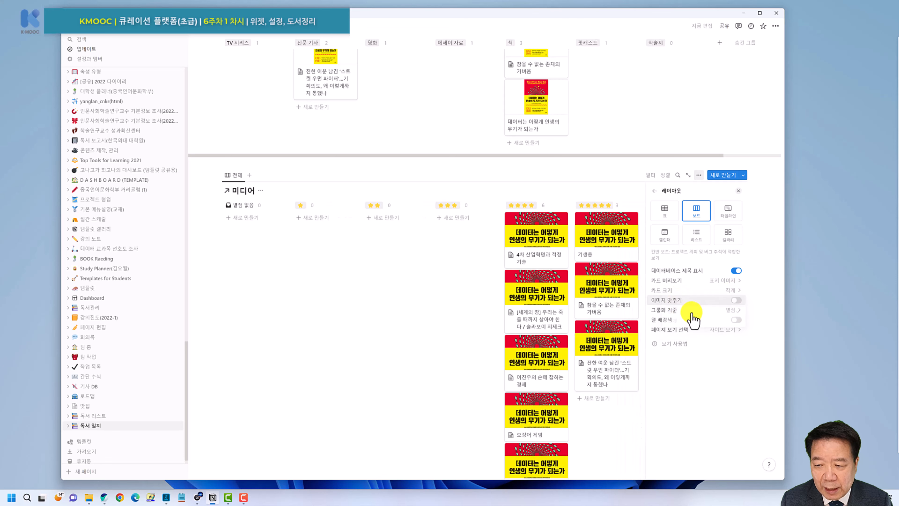
left_click(737, 301)
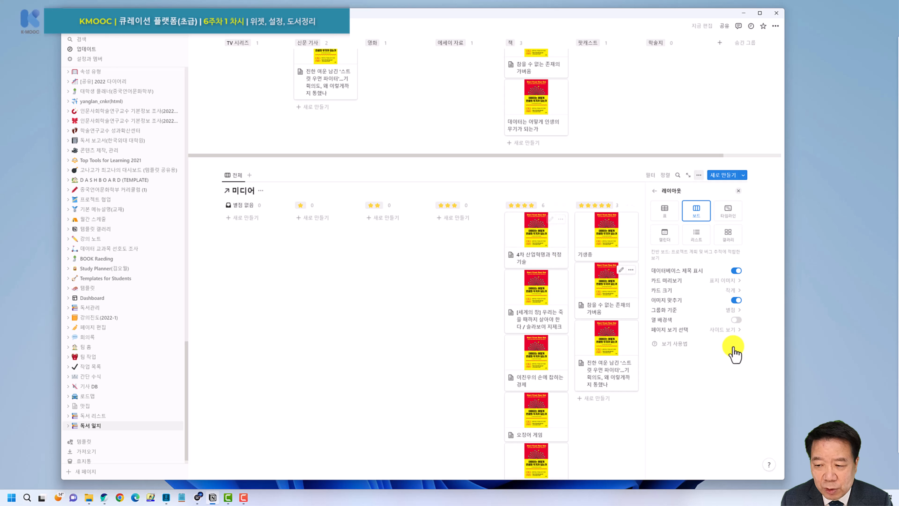
left_click(722, 311)
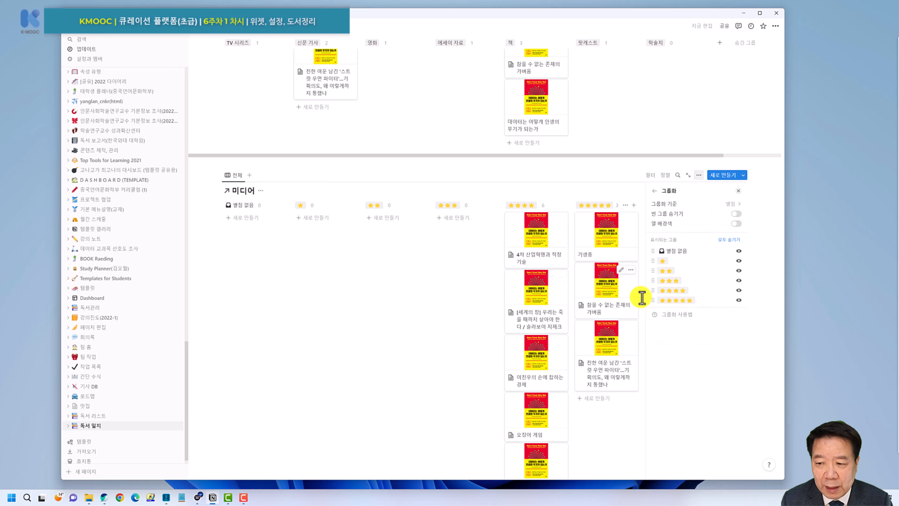
Group the board by 상태 and hide the 상태 없음 column.
left_click(728, 204)
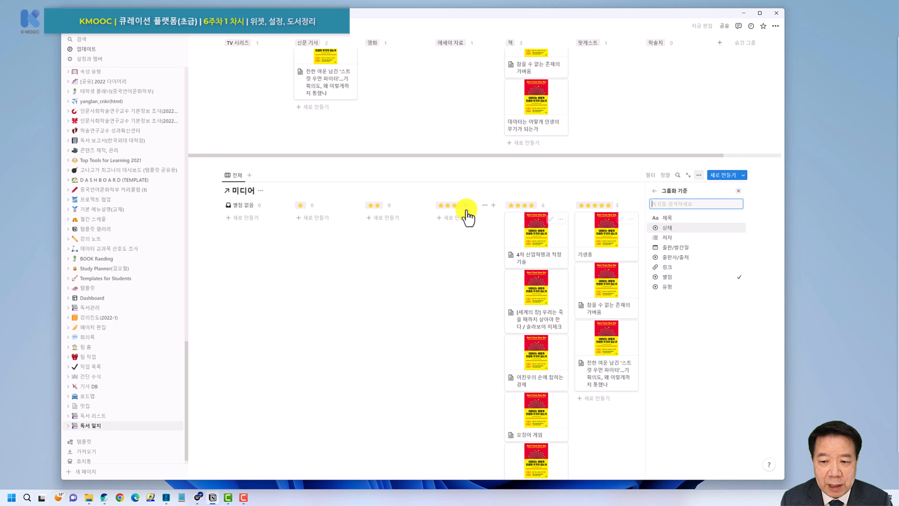
left_click(677, 227)
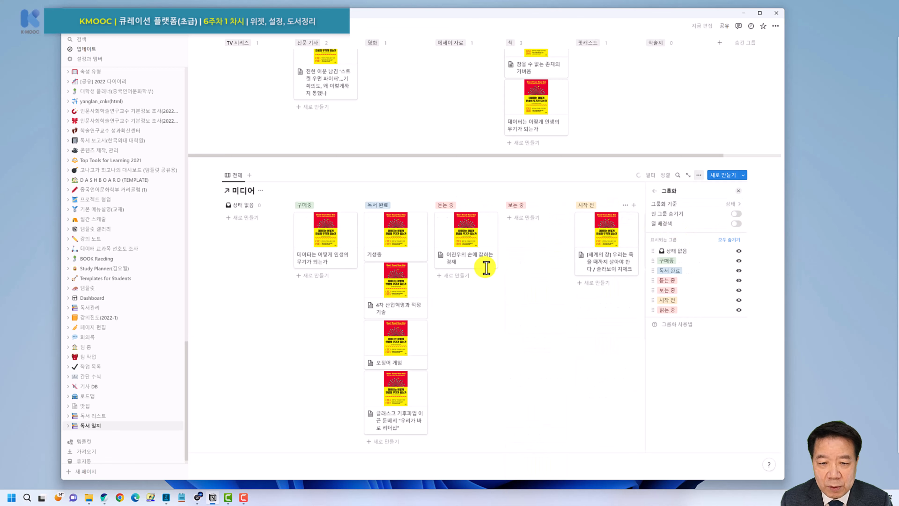
left_click(272, 206)
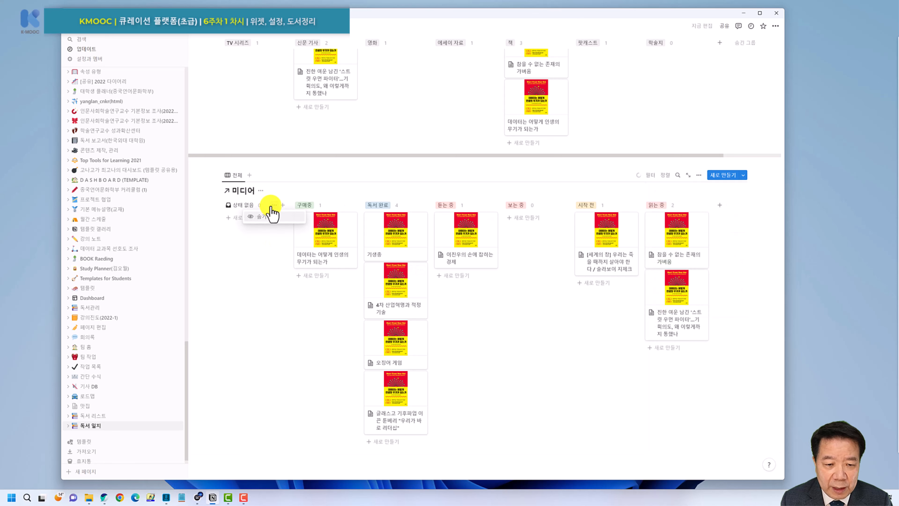
left_click(263, 216)
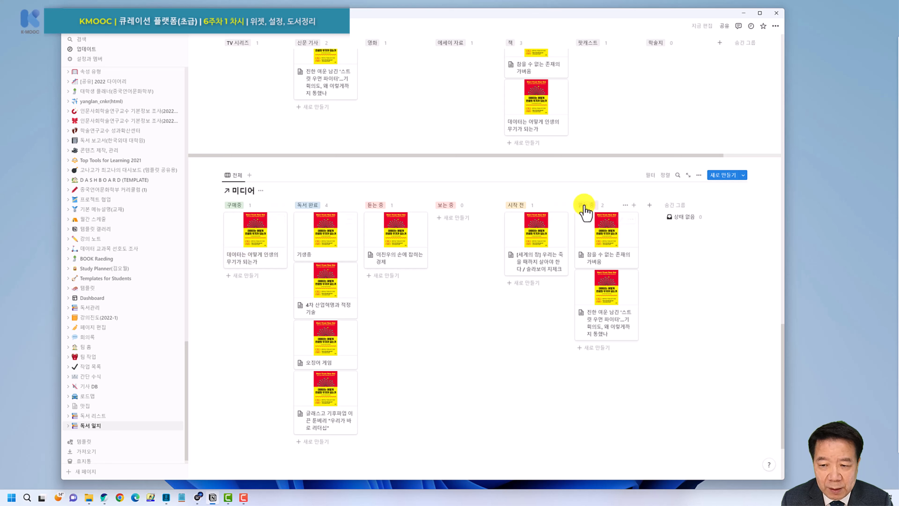
Drag the 읽는 중, 듣는 중, 보는 중 and 시작 전 columns into order after 구매중.
left_click_drag(584, 209, 338, 218)
left_click_drag(457, 206, 383, 212)
left_click_drag(518, 208, 461, 221)
left_click_drag(594, 212, 324, 212)
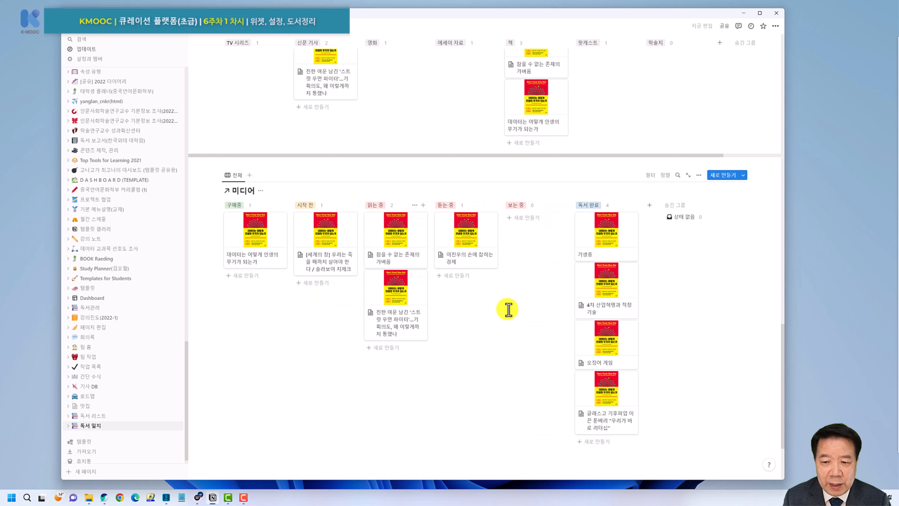
scroll(682, 266, "down", 2)
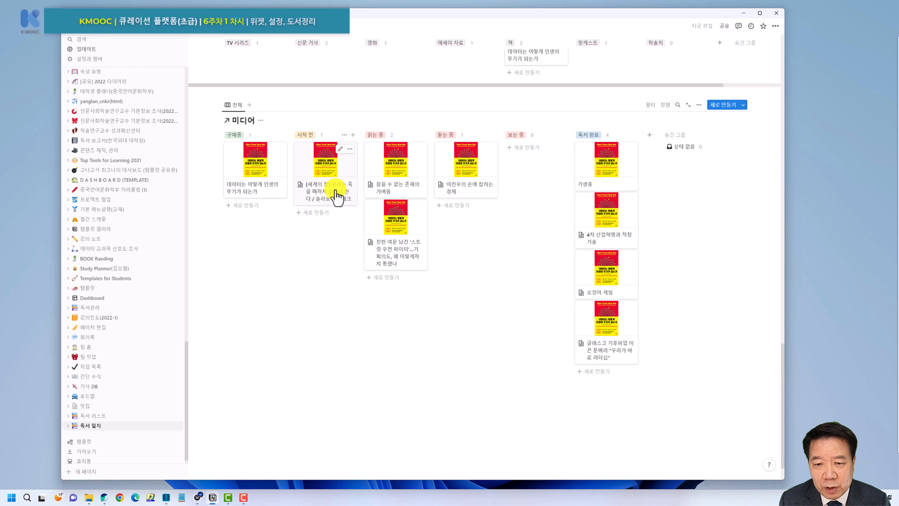
Set the '[세계의 창] 우리는 죽을 때까지 살아야 한다' article's 상태 to 독서 완료.
left_click(325, 169)
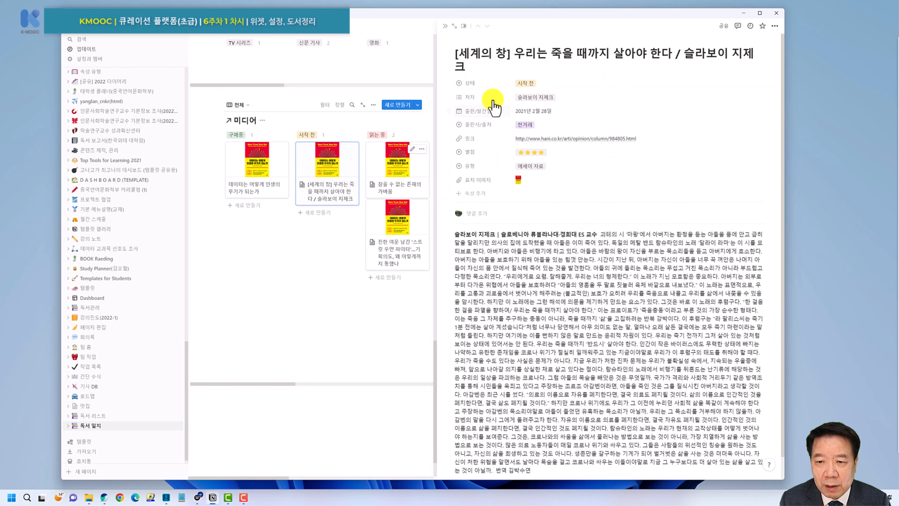
left_click(535, 87)
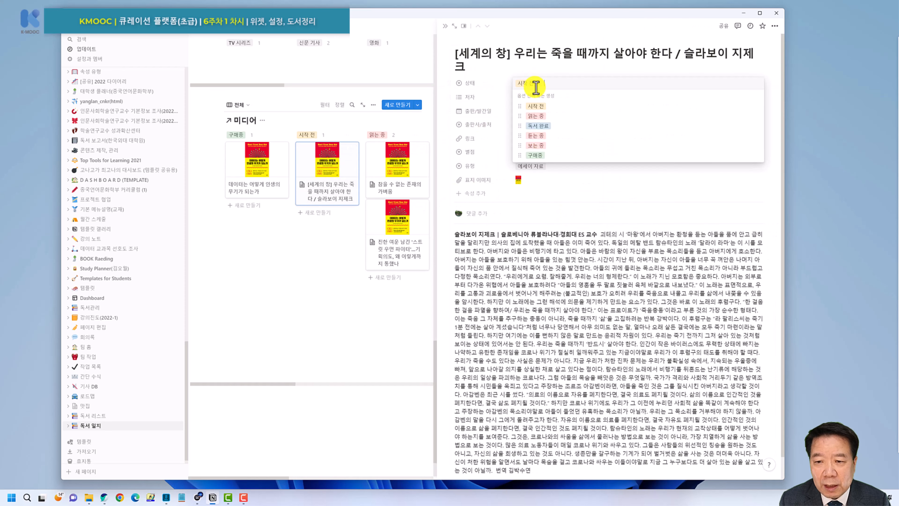
left_click(540, 126)
left_click(297, 301)
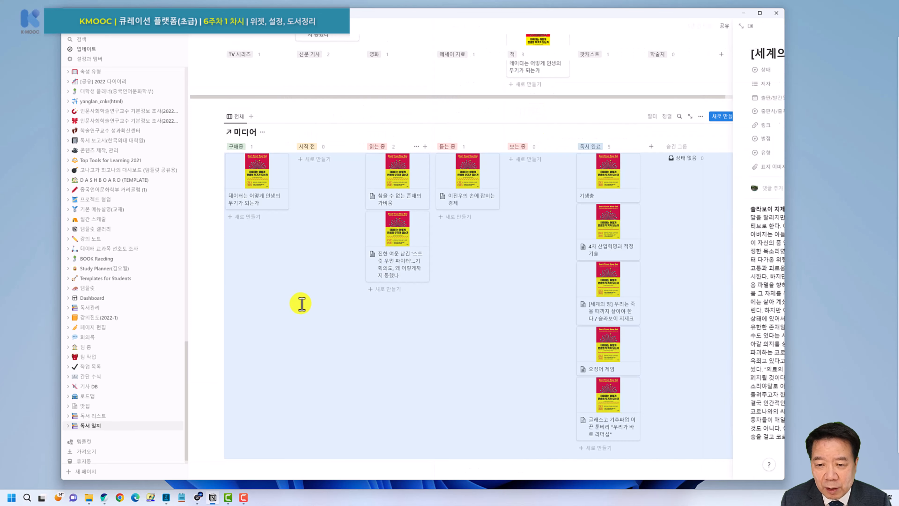
scroll(671, 368, "down", 1)
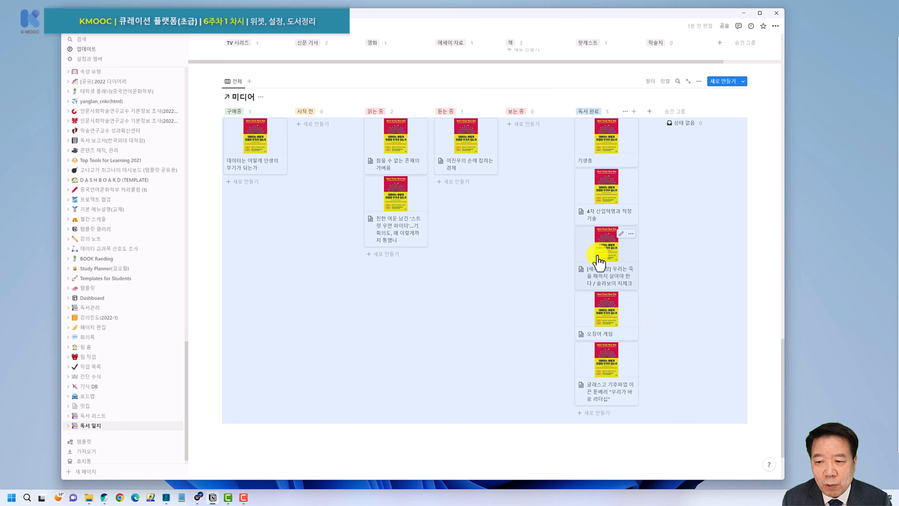
scroll(666, 272, "up", 1)
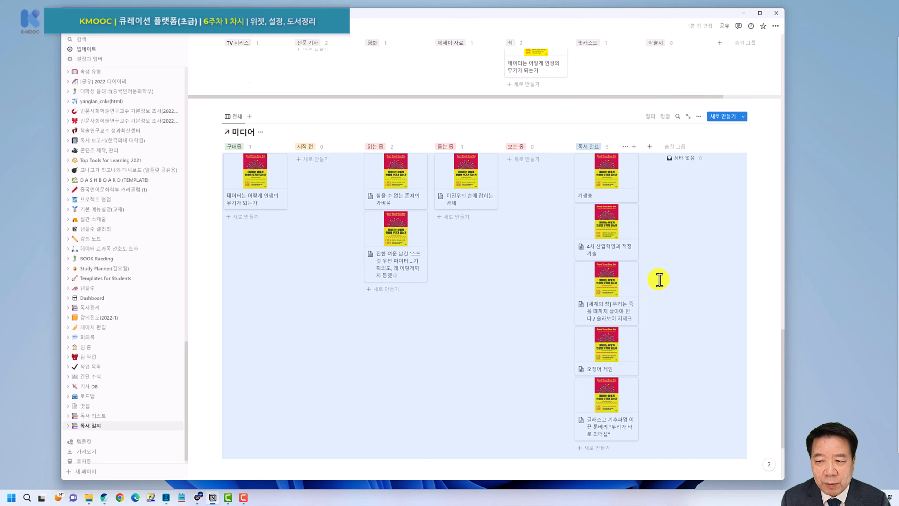
Add an ascending 제목 sort to the status board's cards.
left_click(666, 117)
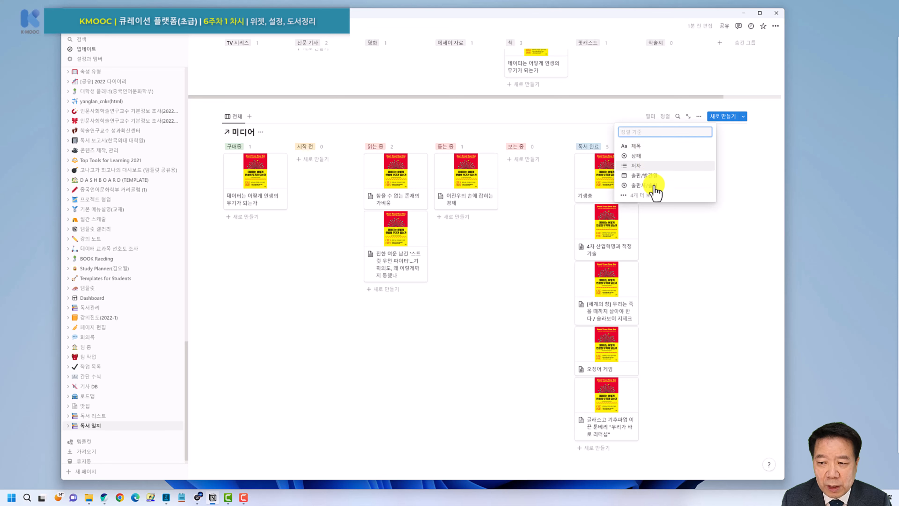
left_click(652, 195)
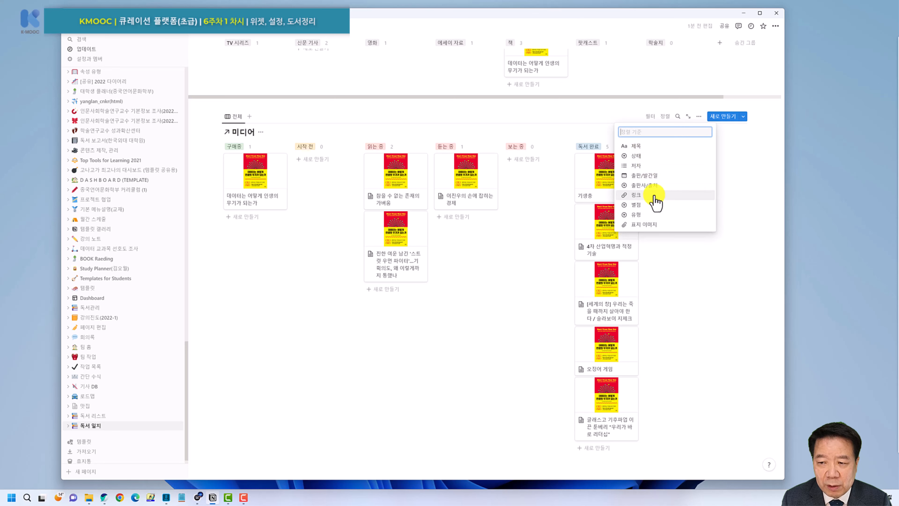
left_click(636, 146)
left_click(521, 272)
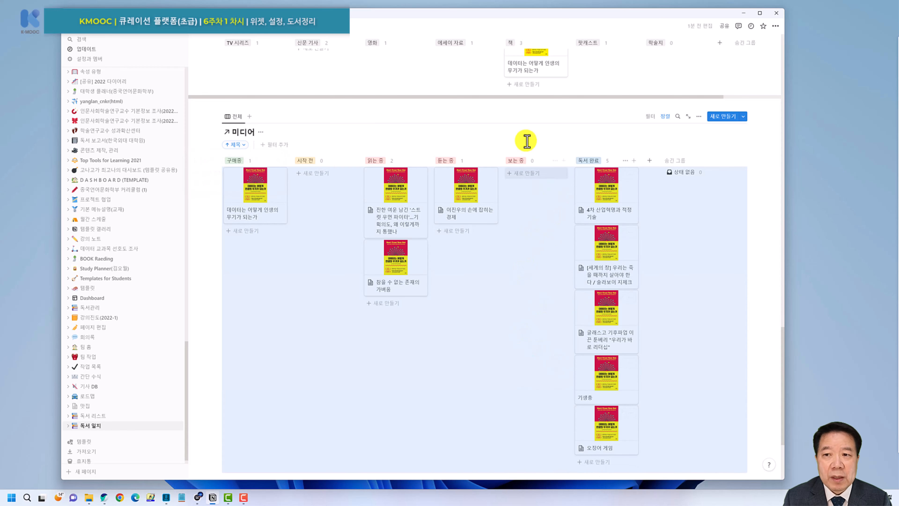
Open the '데이터는 어떻게 인생의 무기가 되는가' card in side peek.
left_click(468, 126)
scroll(425, 114, "up", 15)
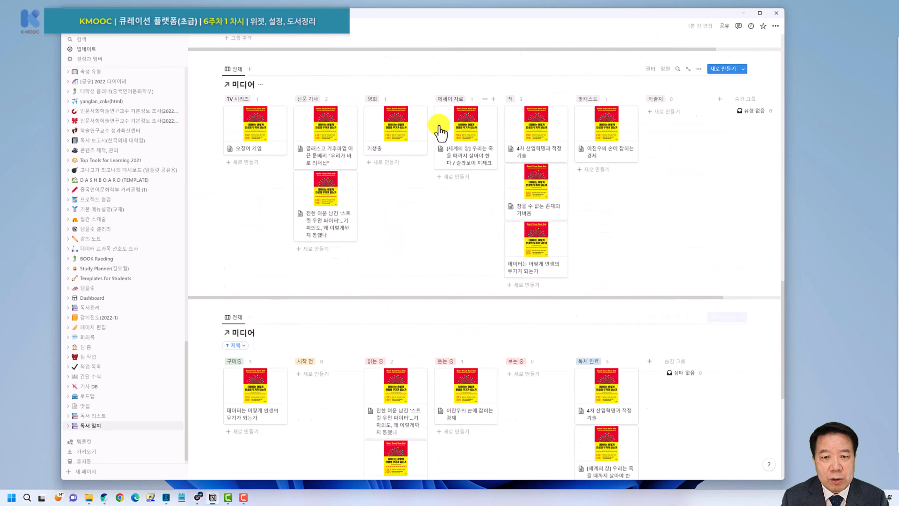
scroll(453, 129, "down", 12)
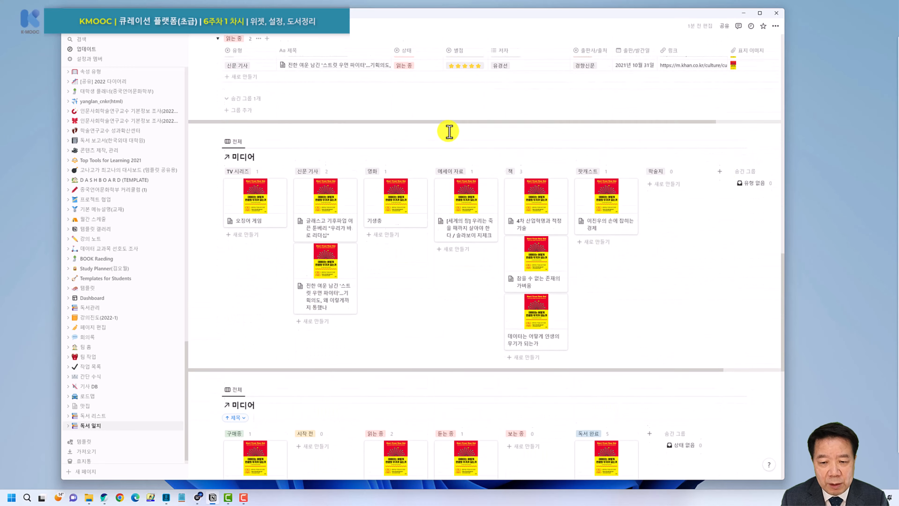
scroll(456, 138, "up", 5)
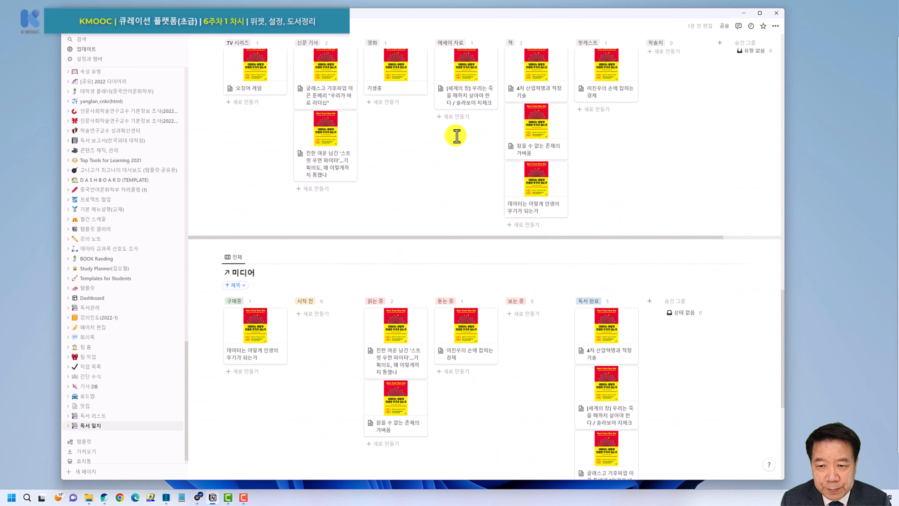
scroll(435, 187, "down", 1)
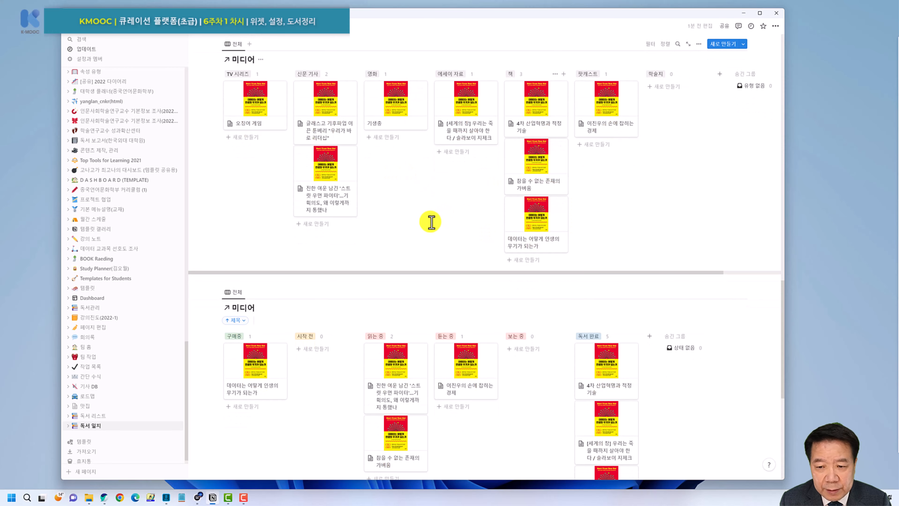
left_click(544, 222)
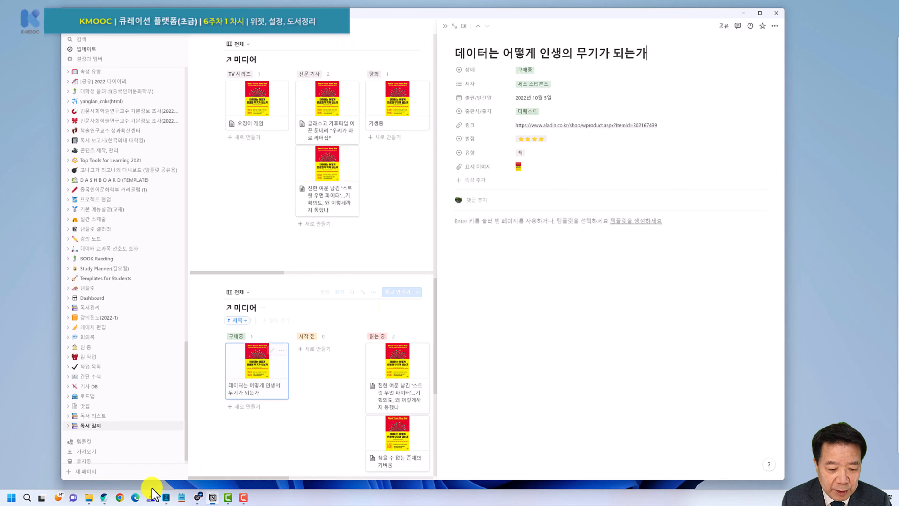
Select the Aladin book page text from 책소개 through 책속에서, and expand the excerpts with 더보기.
left_click(104, 497)
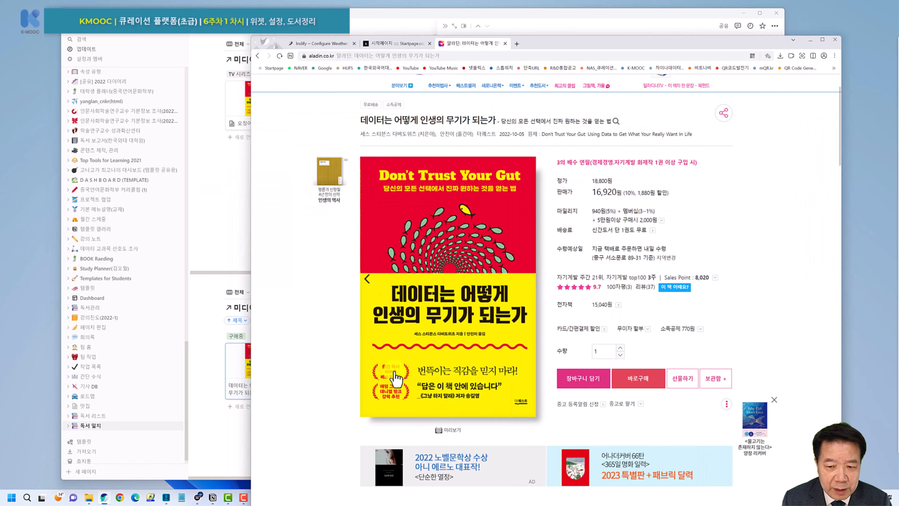
scroll(598, 244, "down", 15)
scroll(586, 247, "down", 15)
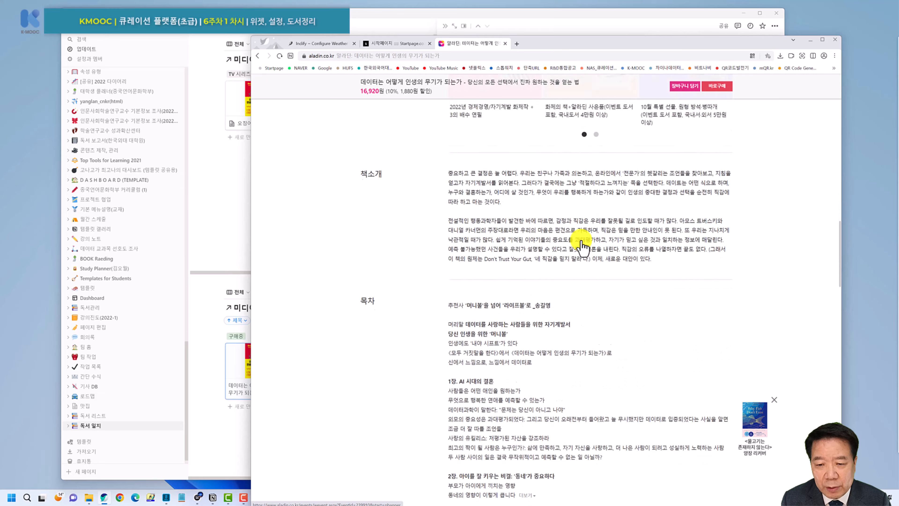
scroll(577, 238, "down", 10)
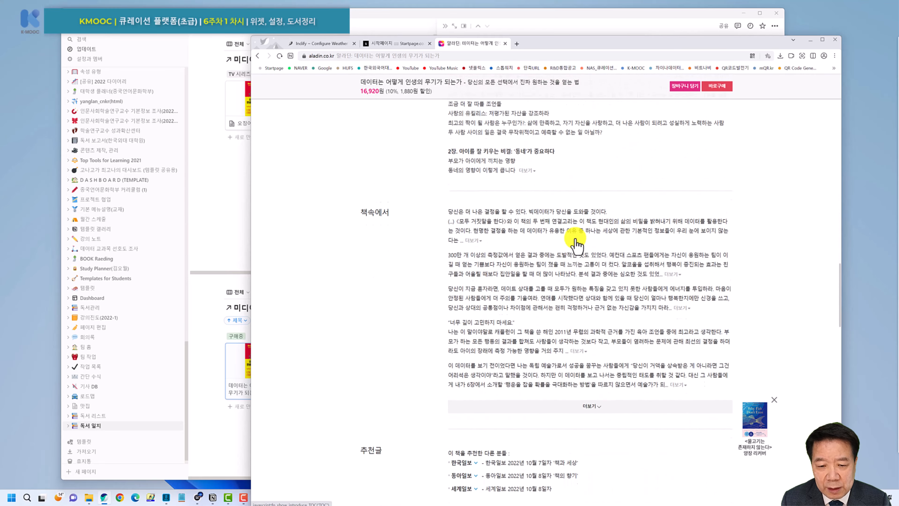
scroll(576, 244, "down", 10)
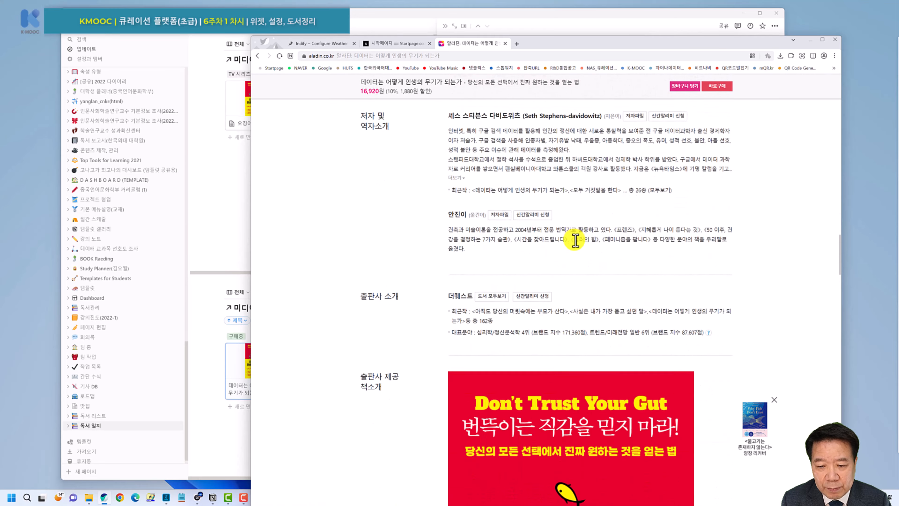
scroll(576, 244, "up", 20)
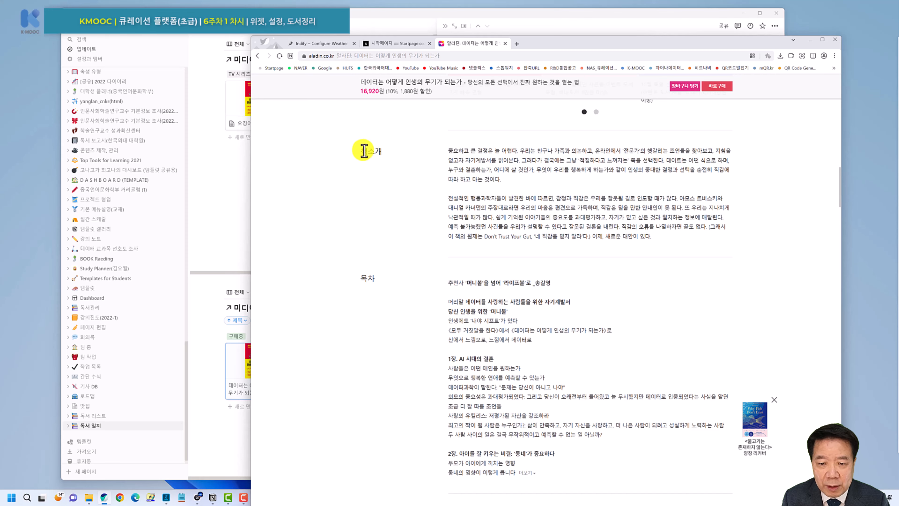
left_click_drag(363, 148, 602, 248)
scroll(512, 262, "down", 8)
left_click(594, 253)
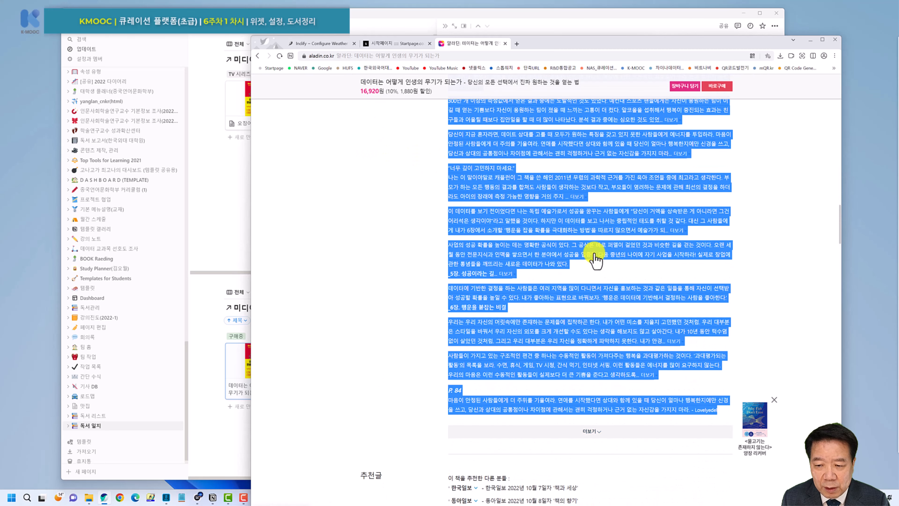
Copy the selected Aladin text and paste it into the Notion book page body.
scroll(516, 314, "up", 12)
key("ctrl+c")
left_click(602, 21)
left_click(514, 234)
key("ctrl+v")
Delete the pasted image content, leaving an empty text line in the page body.
scroll(552, 368, "down", 10)
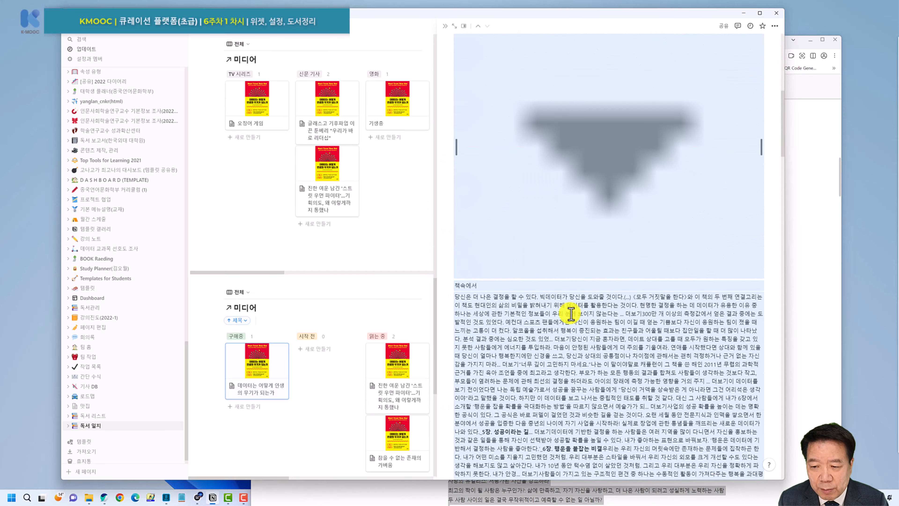
scroll(683, 186, "up", 3)
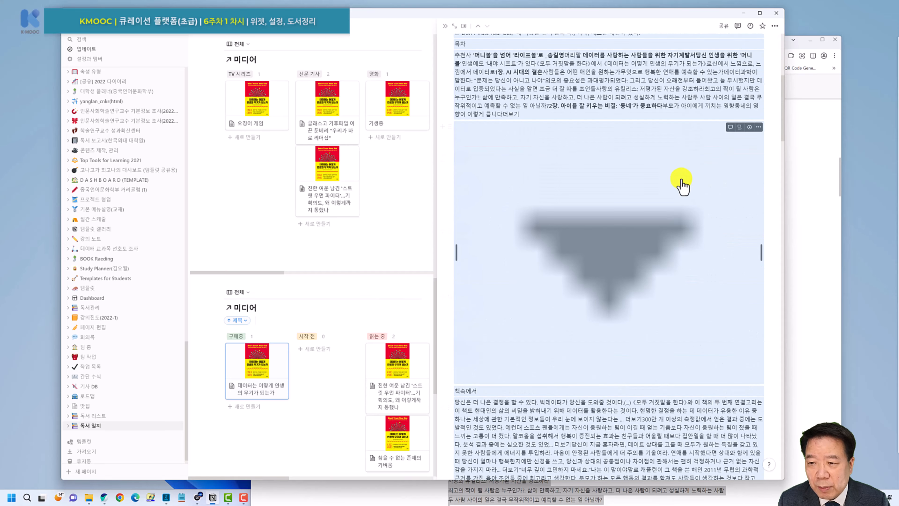
left_click(758, 128)
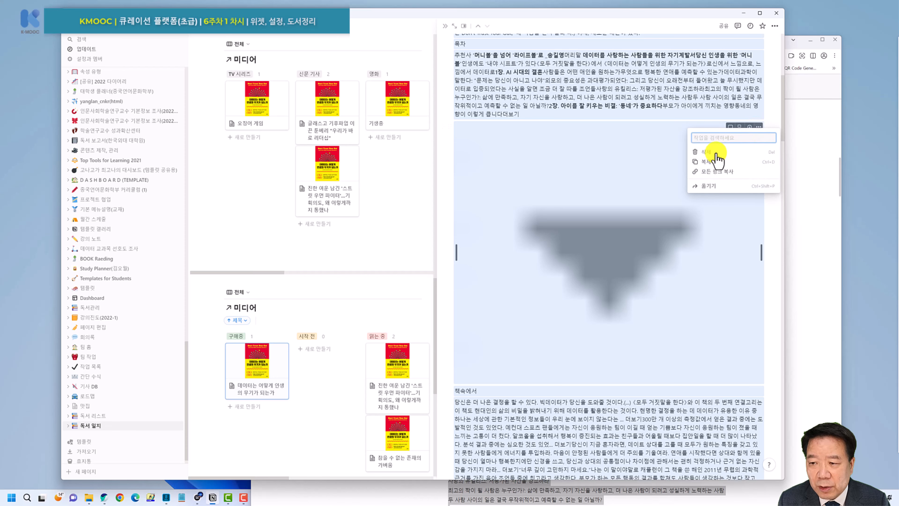
left_click(704, 159)
left_click(522, 222)
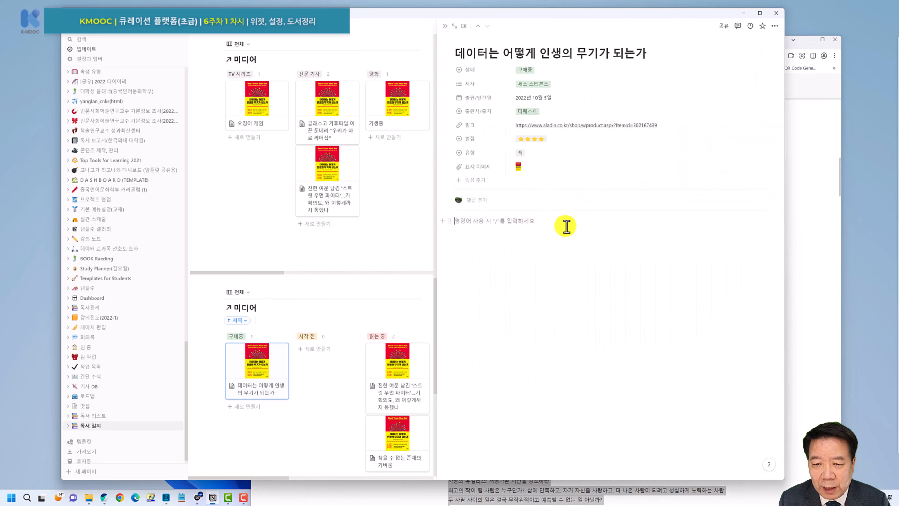
left_click(802, 141)
Expand Aladin's 책속에서 section and select the quotes from 당신은 down to P. 122.
left_click(465, 215)
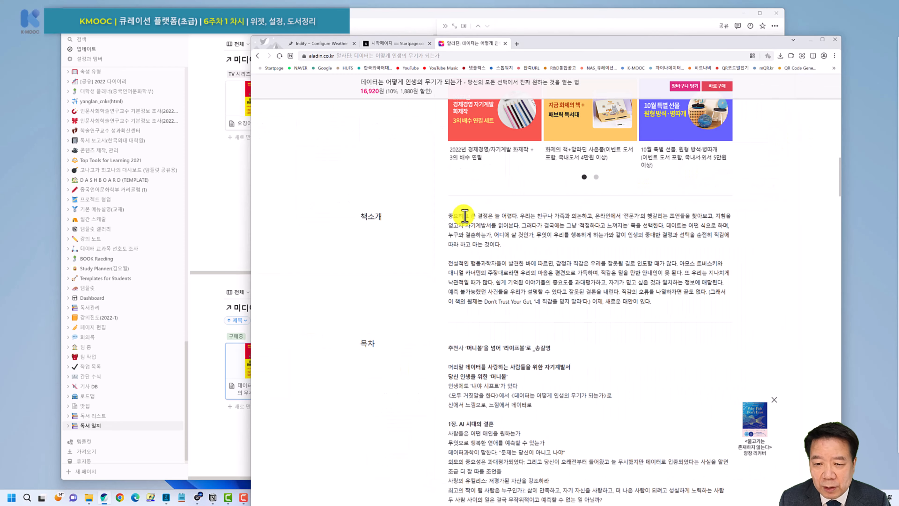
scroll(488, 273, "down", 10)
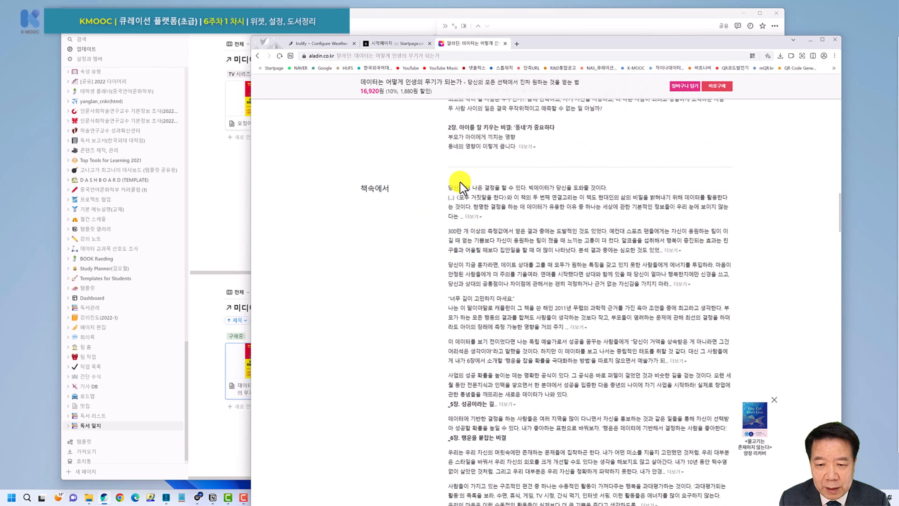
left_click_drag(449, 187, 623, 281)
left_click(606, 297)
scroll(552, 272, "up", 8)
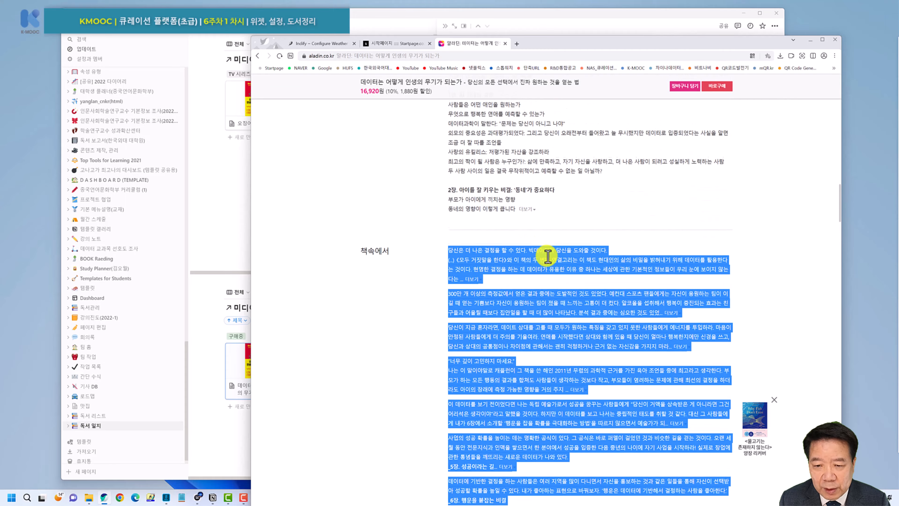
left_click_drag(449, 252, 710, 146)
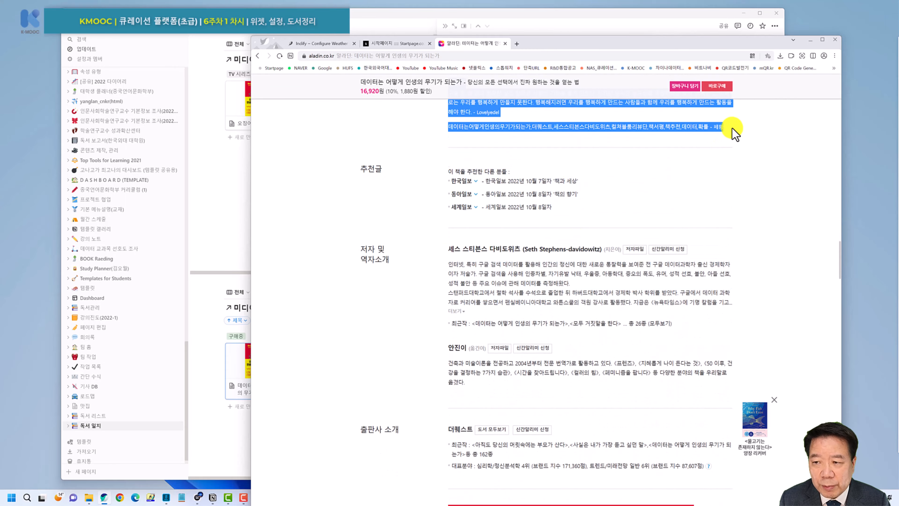
left_click(373, 20)
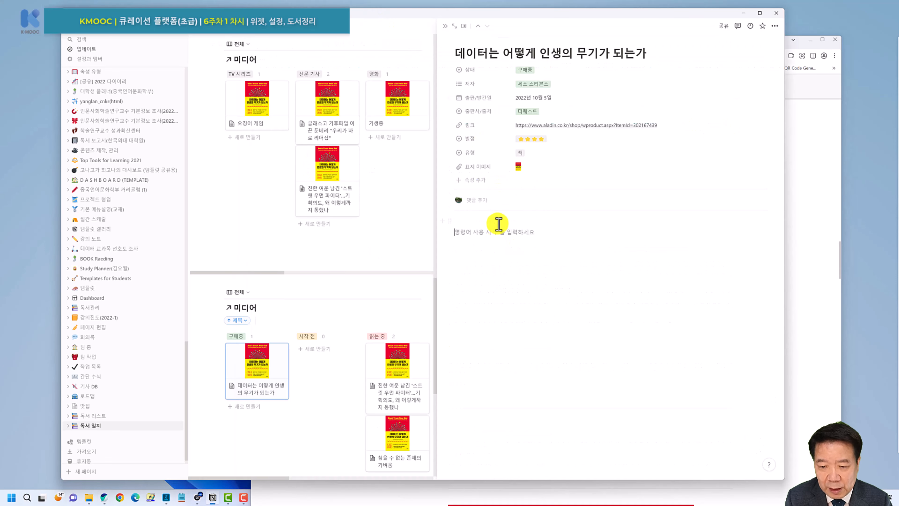
Paste the copied 책속에서 quotes into the Notion book page.
key("ctrl+v")
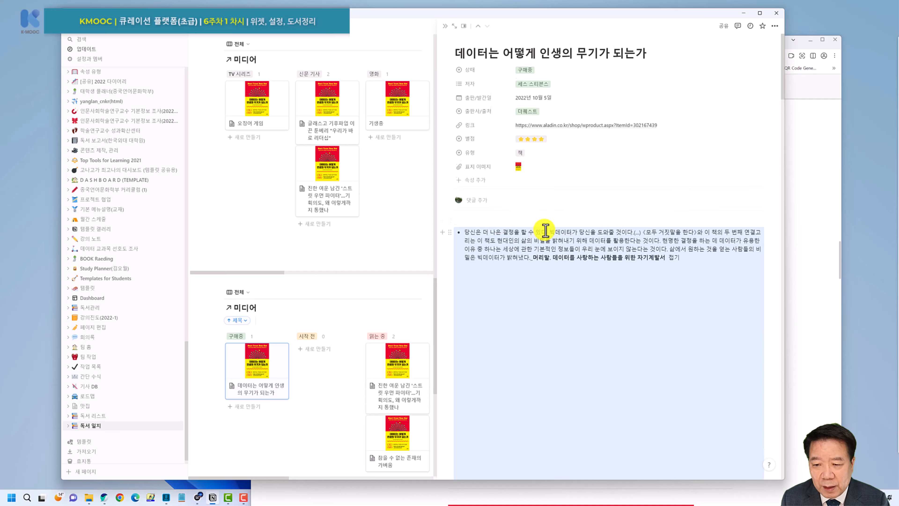
scroll(545, 230, "down", 10)
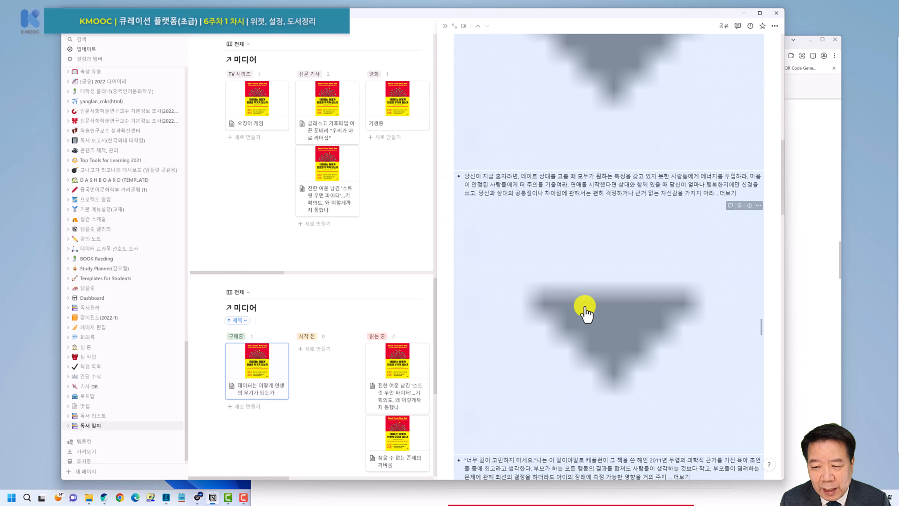
scroll(585, 312, "down", 10)
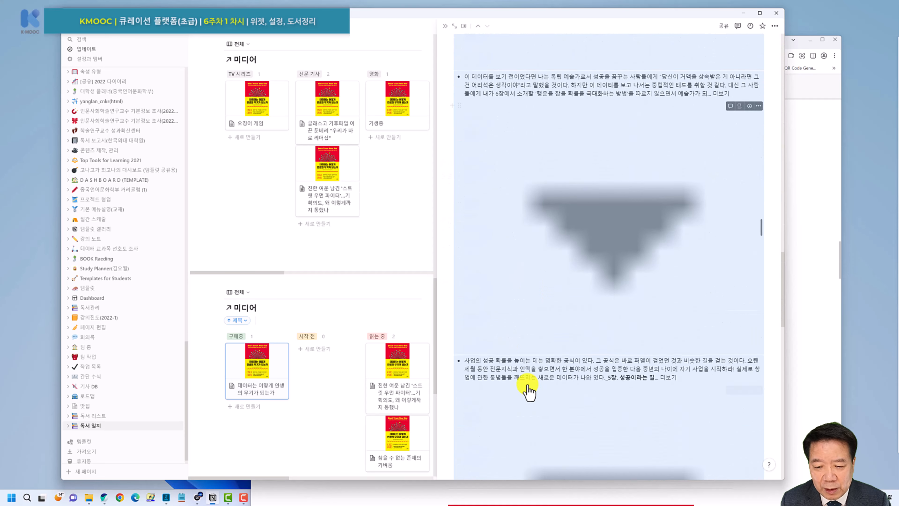
scroll(528, 383, "down", 5)
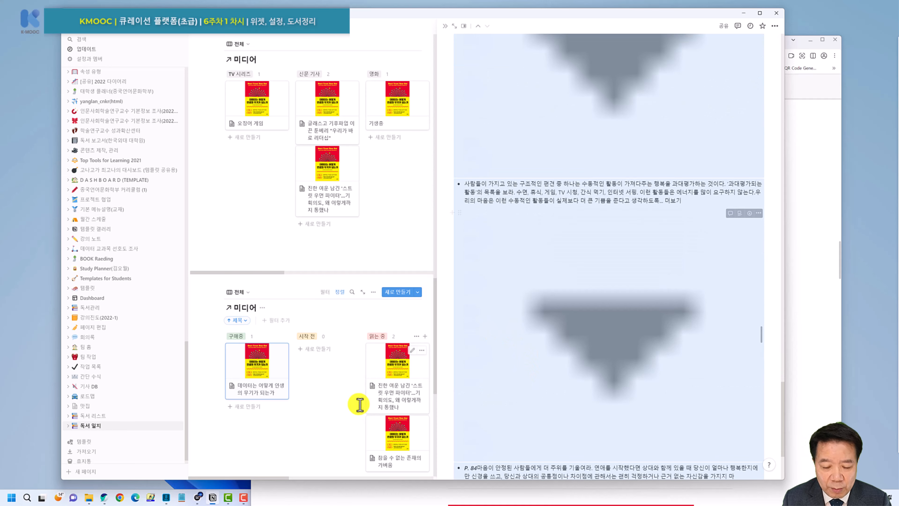
Paste the quotes into a new Notepad document and select all the plain text.
right_click(182, 498)
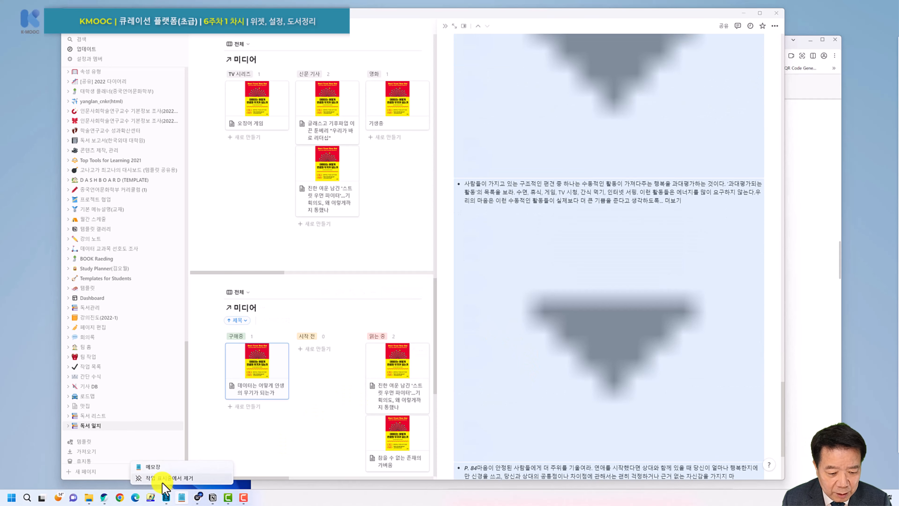
left_click(153, 466)
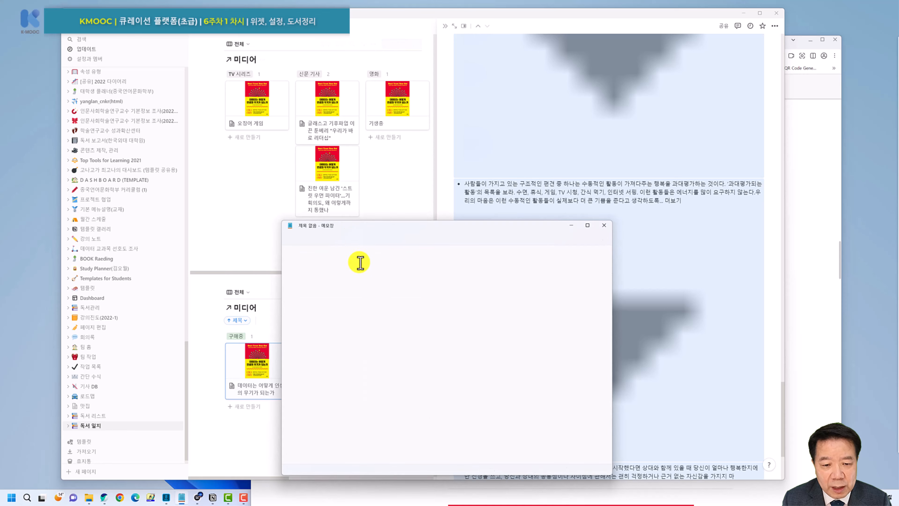
key("ctrl+v")
key("ctrl+a")
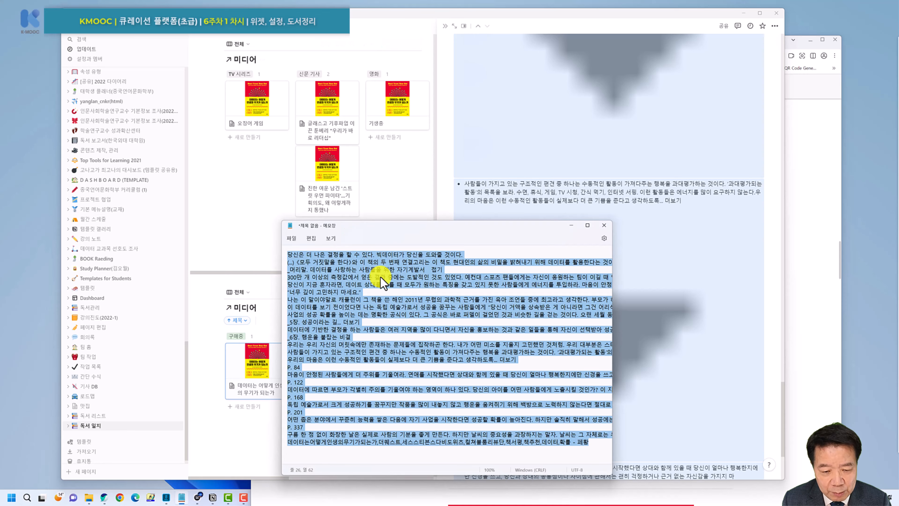
left_click(774, 174)
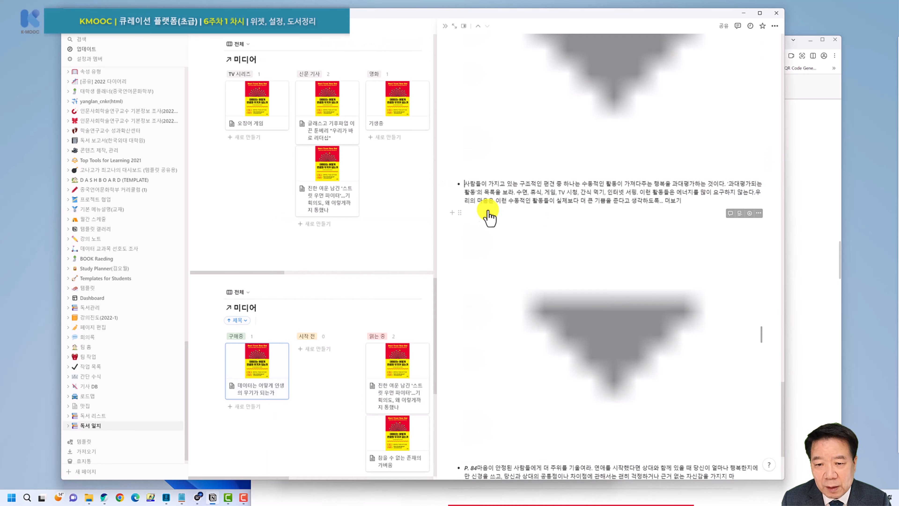
Replace the book page's image-heavy content with the plain-text quotes.
left_click(467, 207)
key("ctrl+a")
key("Delete")
key("ctrl+v")
Close the book page and view the 독서 일지 reading log with its 미디어 table.
left_click(444, 26)
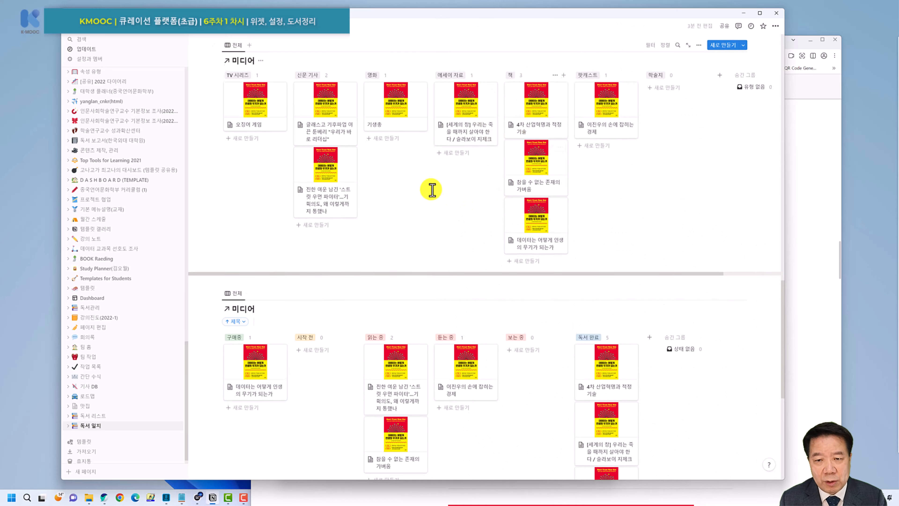
scroll(460, 188, "up", 10)
scroll(620, 152, "up", 15)
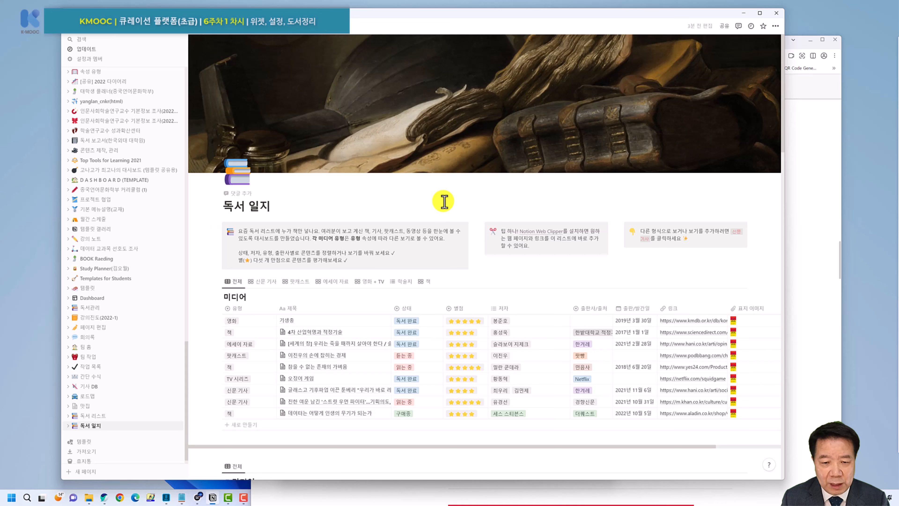
scroll(377, 186, "down", 3)
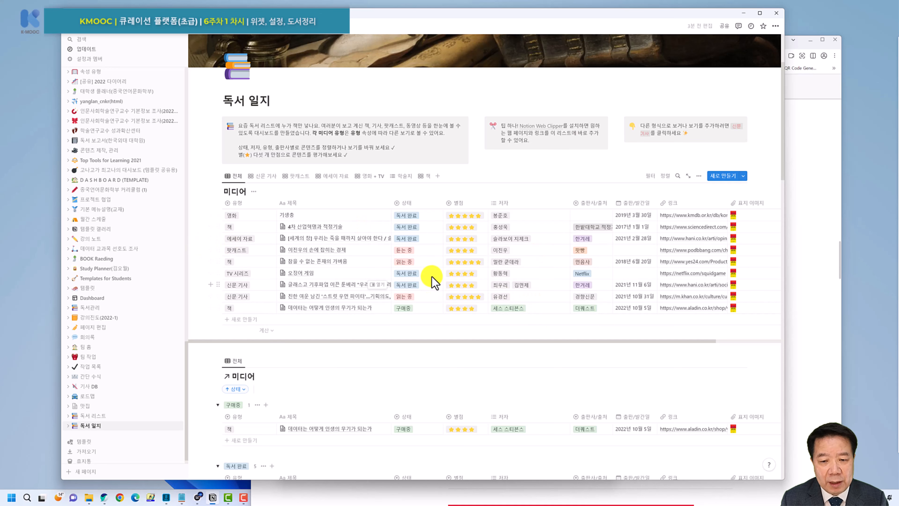
scroll(435, 282, "down", 1)
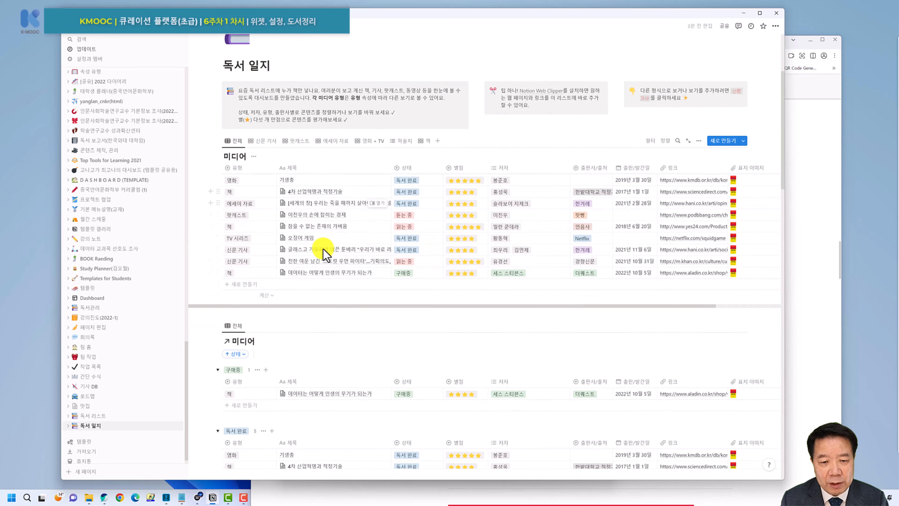